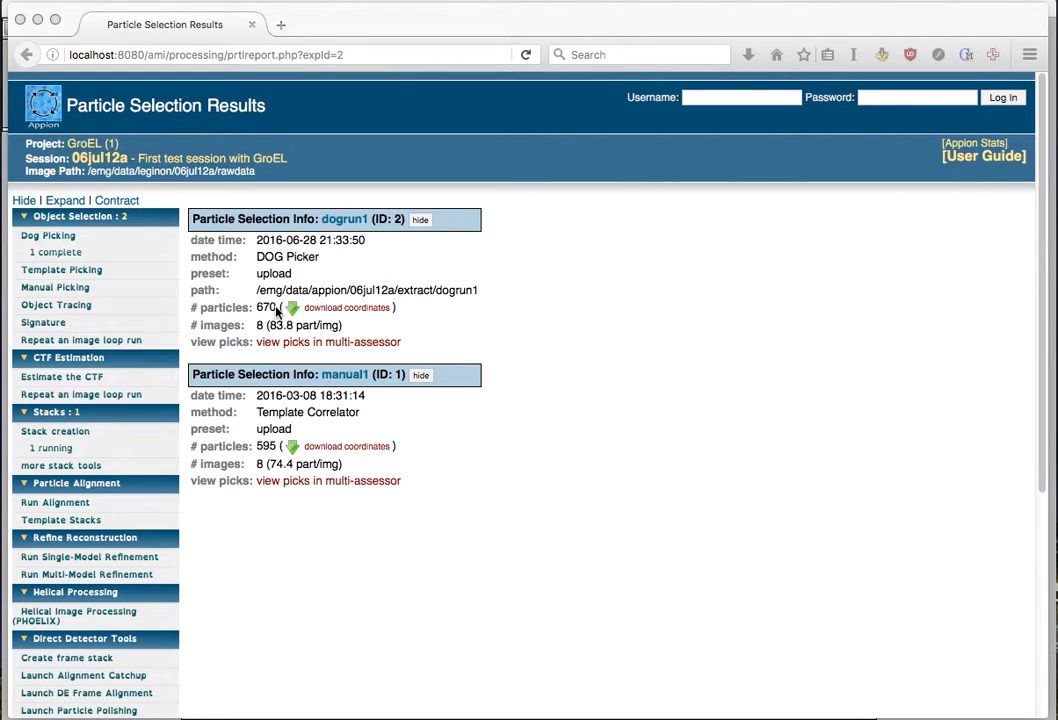
- Open stack1's start.hed file from the stack summary and load images 0 to 400 at binning 2
left_click(78, 414)
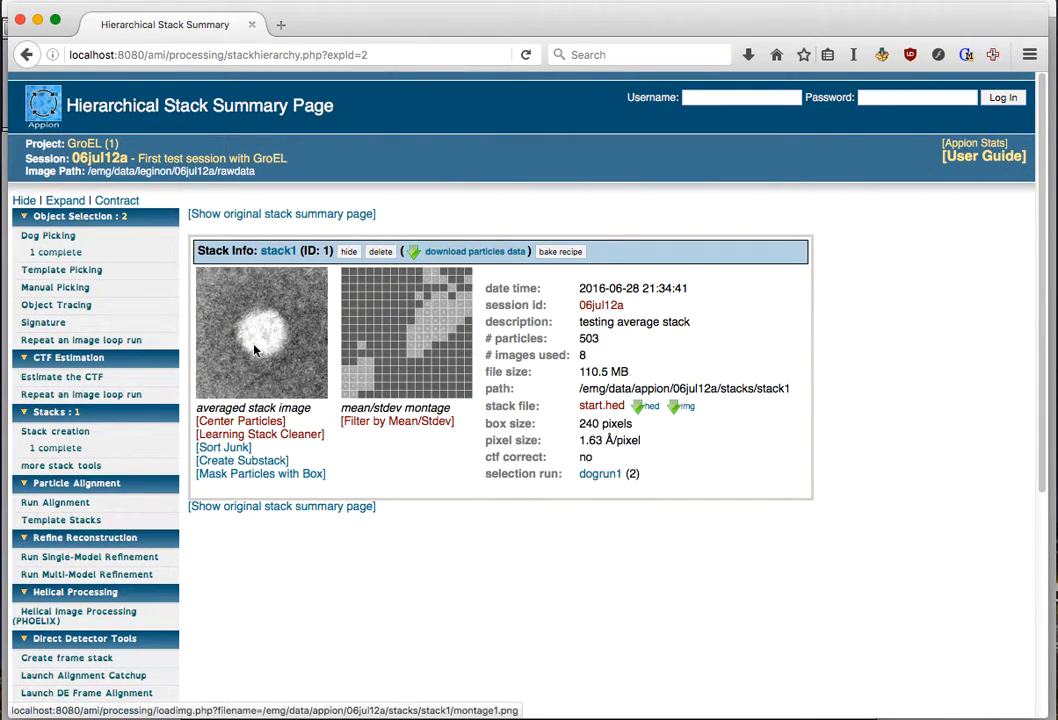
left_click(612, 408)
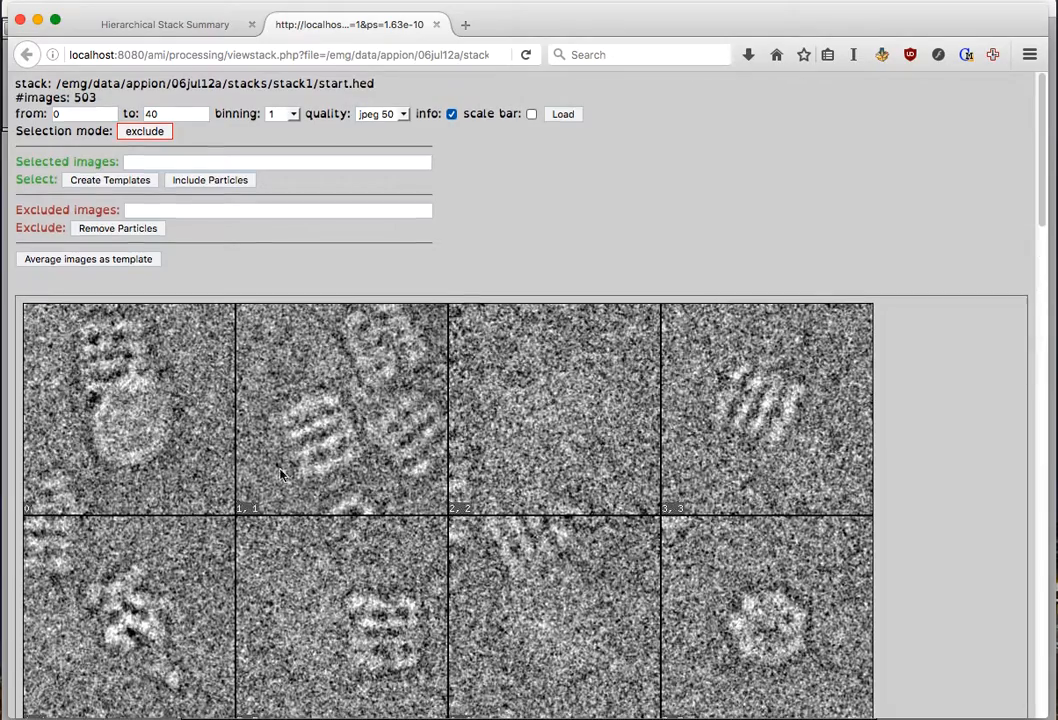
scroll(745, 432, "down", 8)
scroll(302, 296, "up", 8)
left_click(282, 114)
left_click(284, 146)
left_click(182, 116)
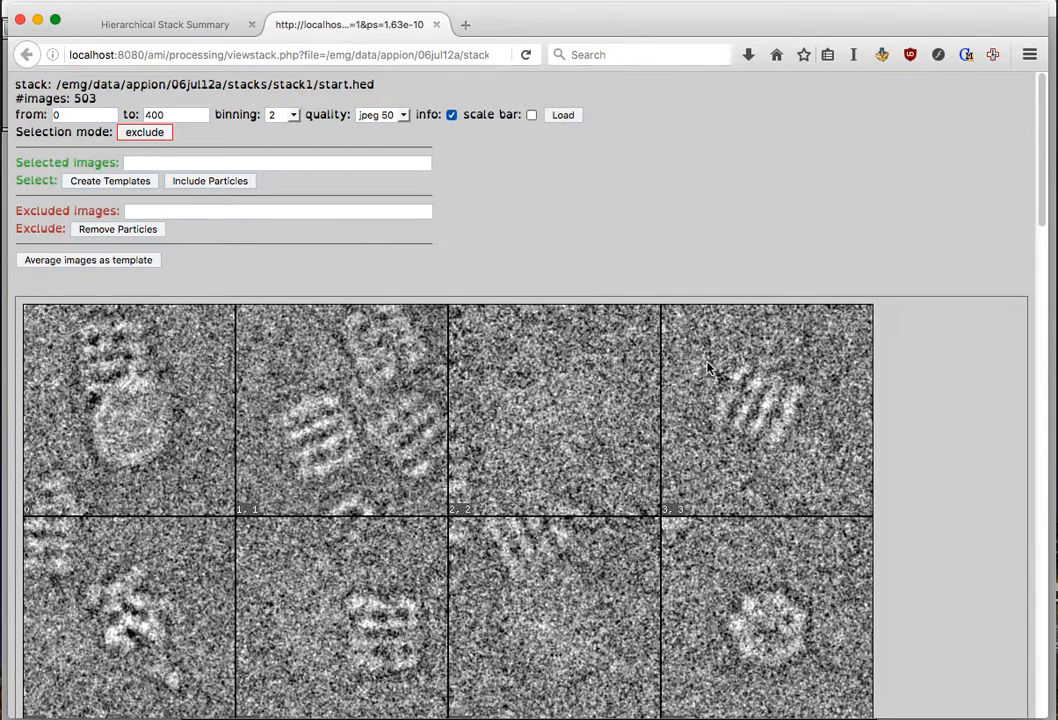
key("Return")
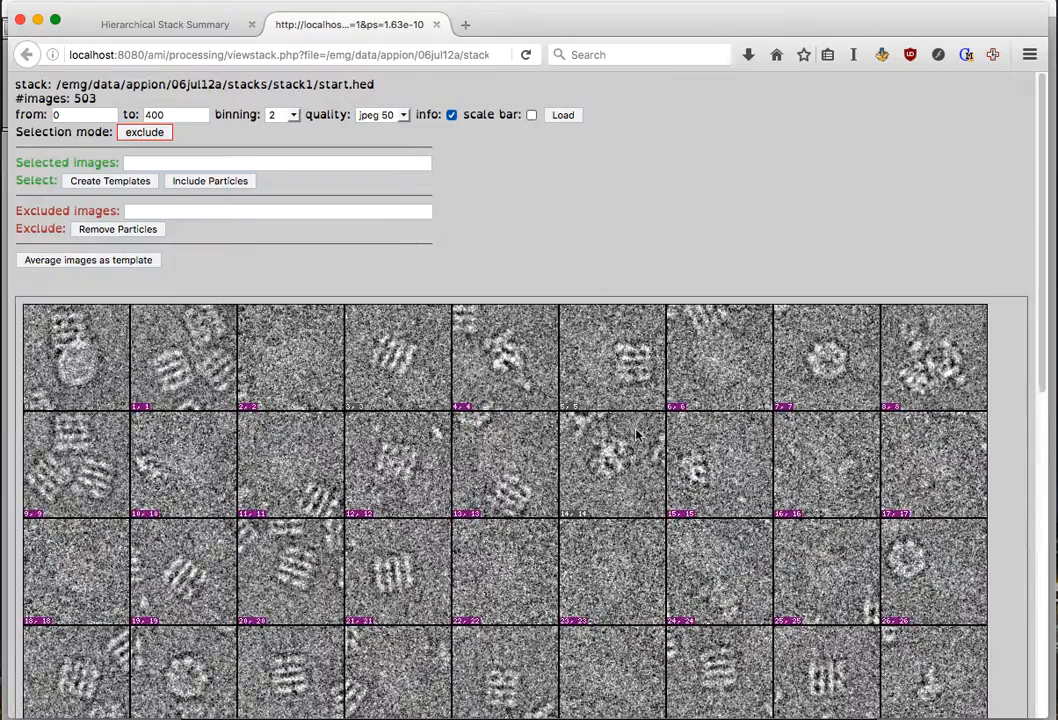
- Examine the quality and centering of the raw particles in stack1, and return to the stack summary
scroll(635, 432, "down", 5)
scroll(635, 432, "down", 10)
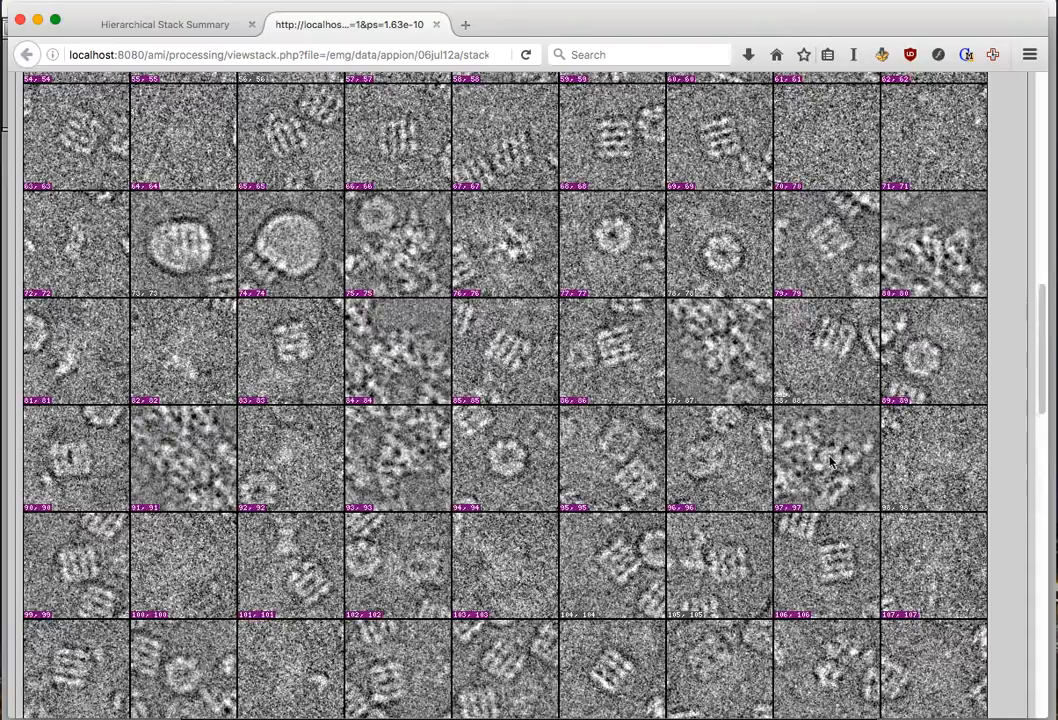
scroll(815, 478, "down", 4)
scroll(815, 478, "down", 20)
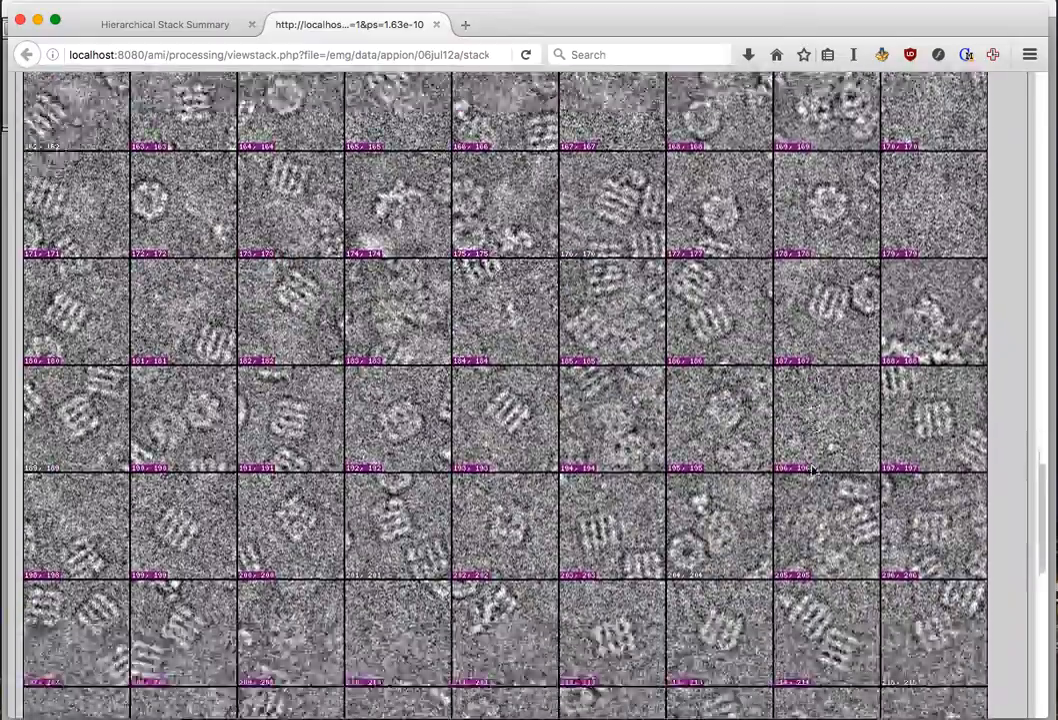
scroll(813, 472, "down", 6)
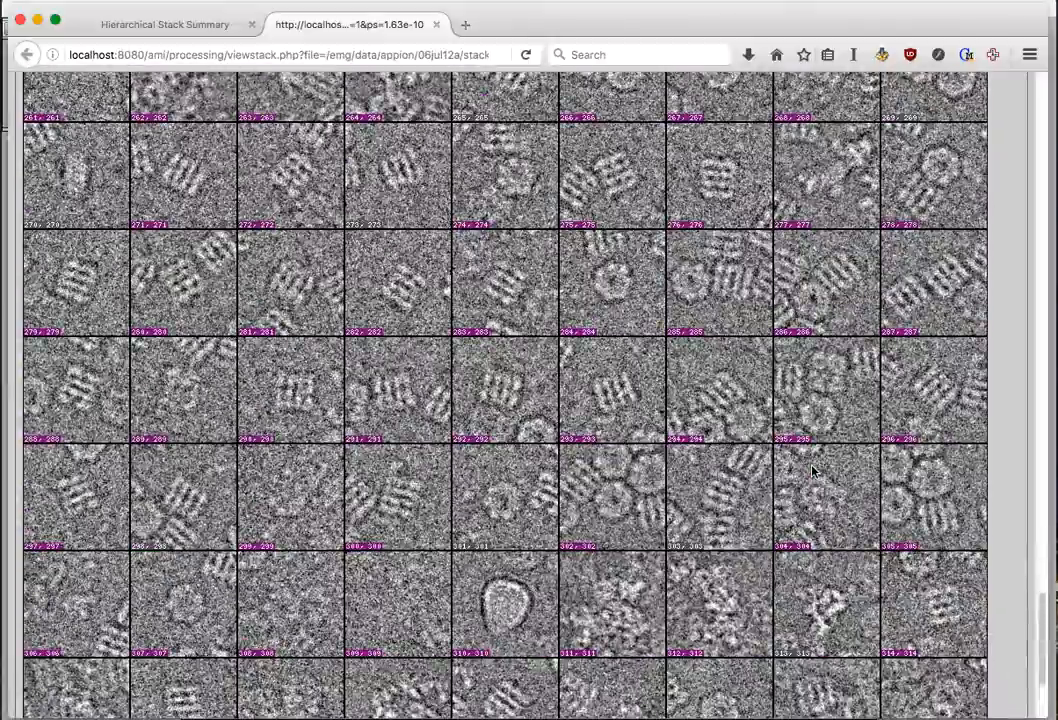
scroll(813, 472, "up", 20)
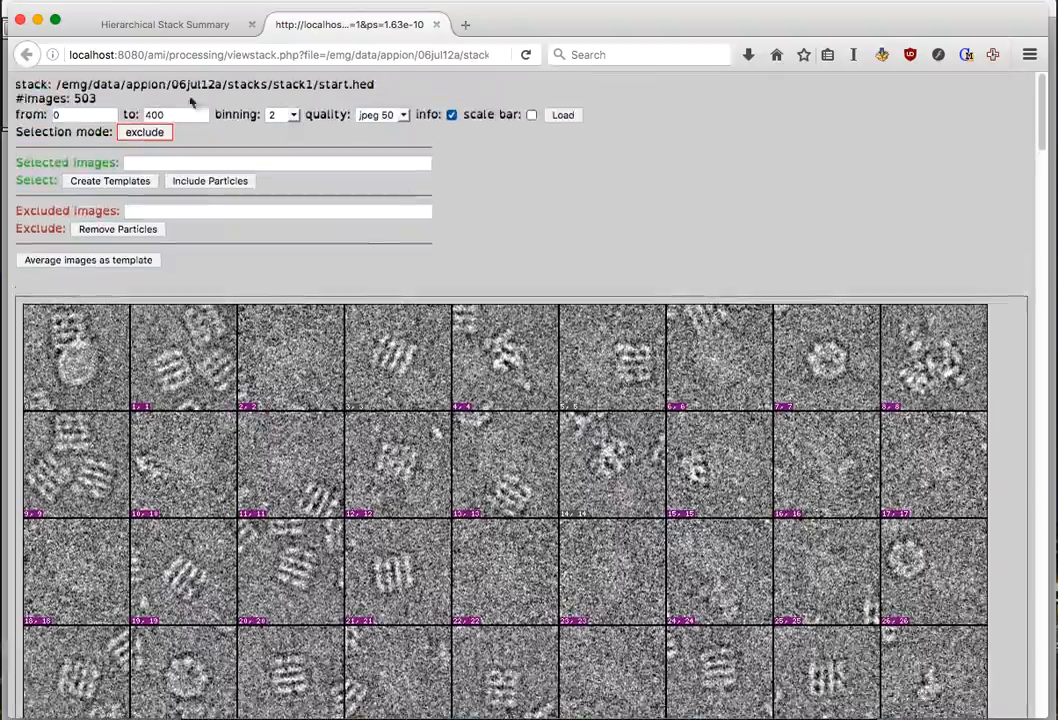
left_click(168, 16)
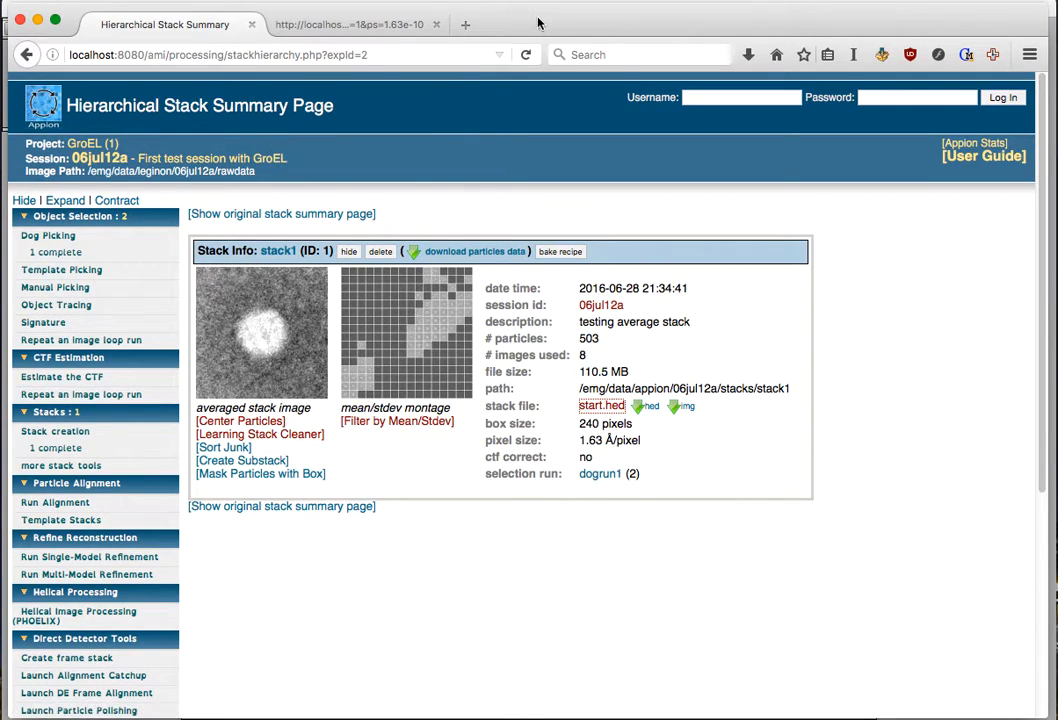
- Generate the particle-centering command for stack1 with the description "center" and run it in the VNC terminal
mouse_move(541, 19)
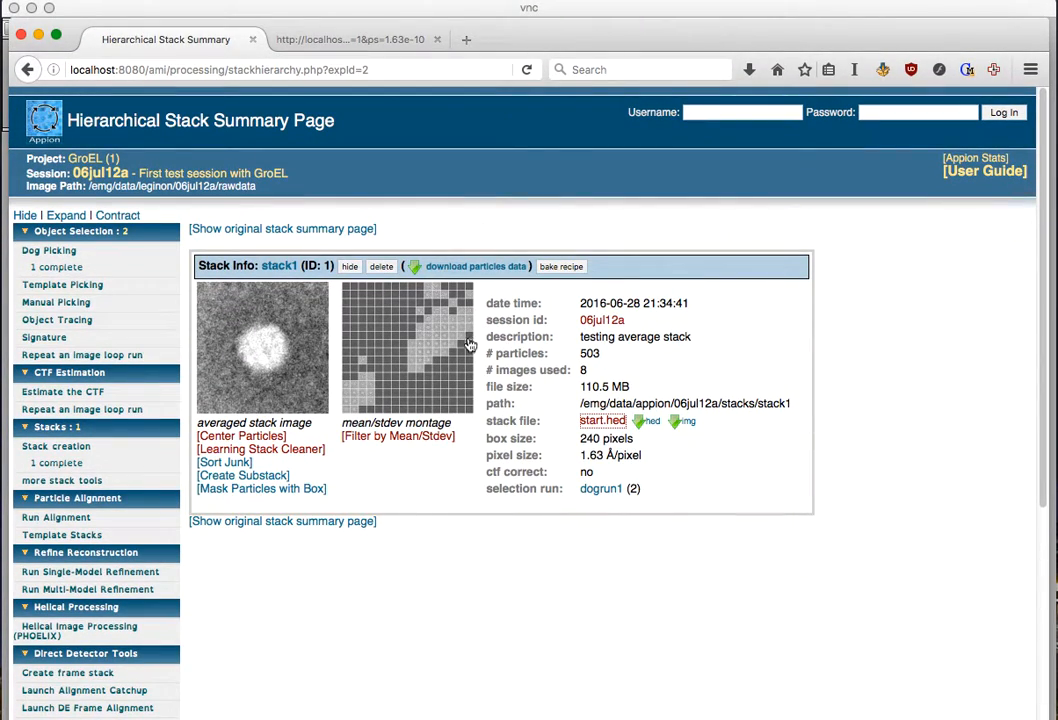
left_click(271, 438)
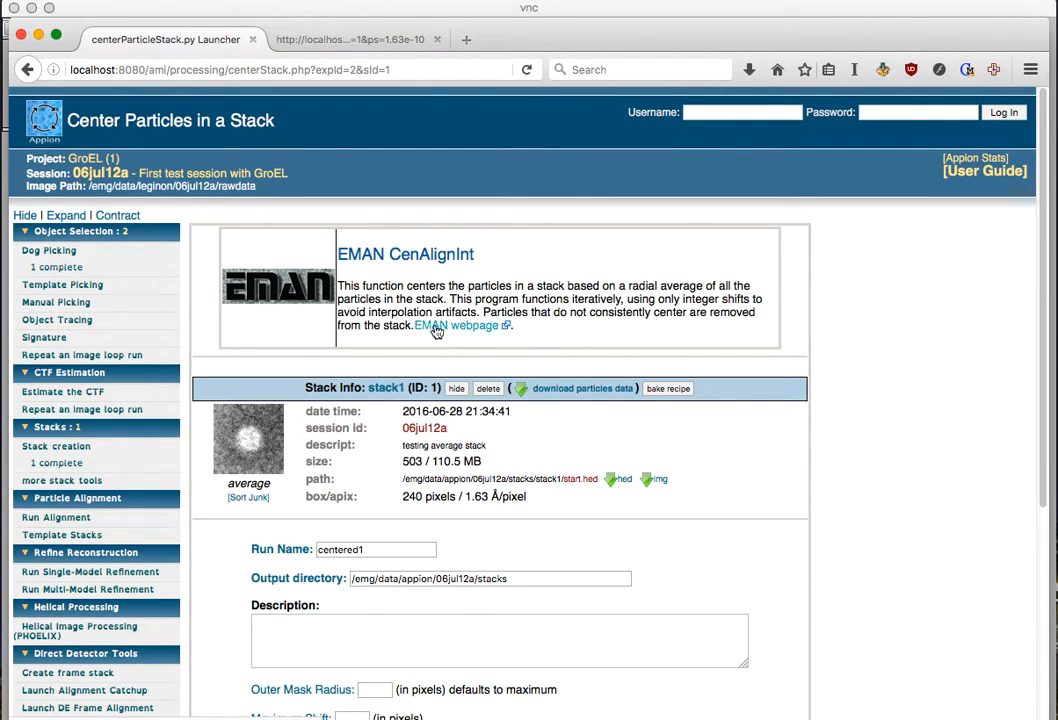
scroll(473, 490, "down", 5)
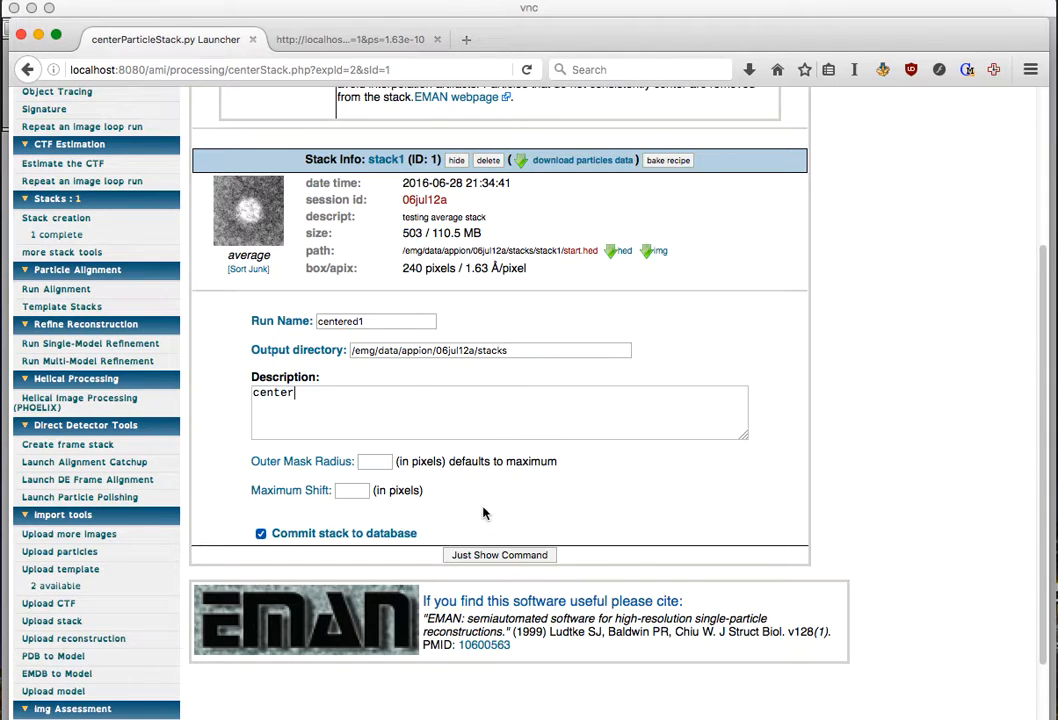
left_click(504, 556)
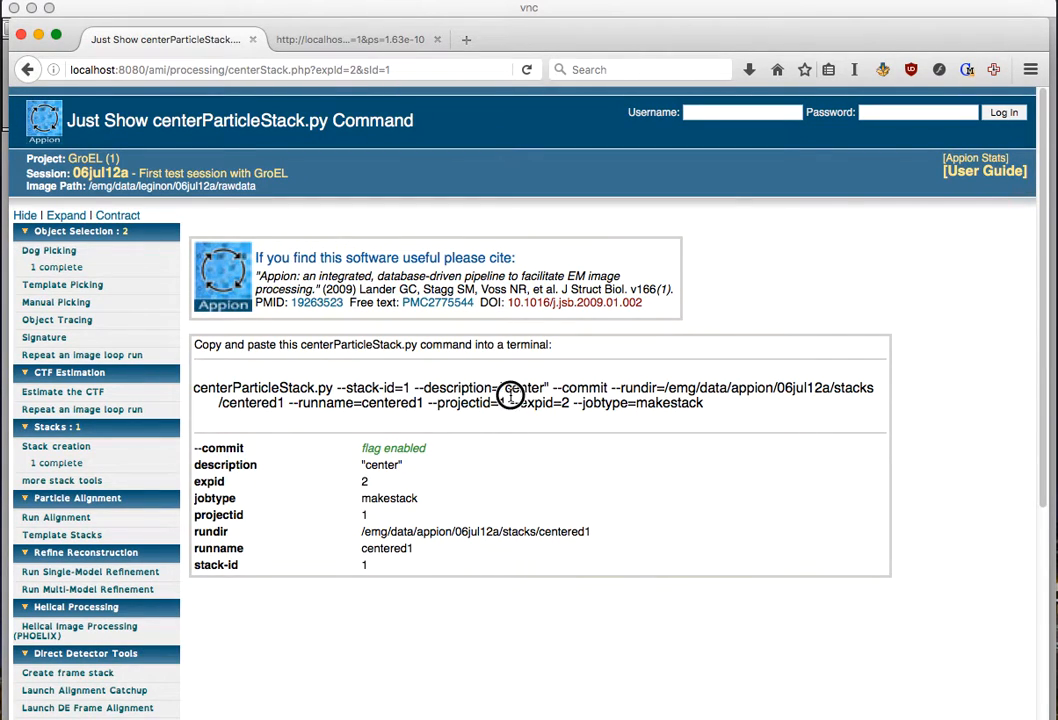
left_click(512, 398)
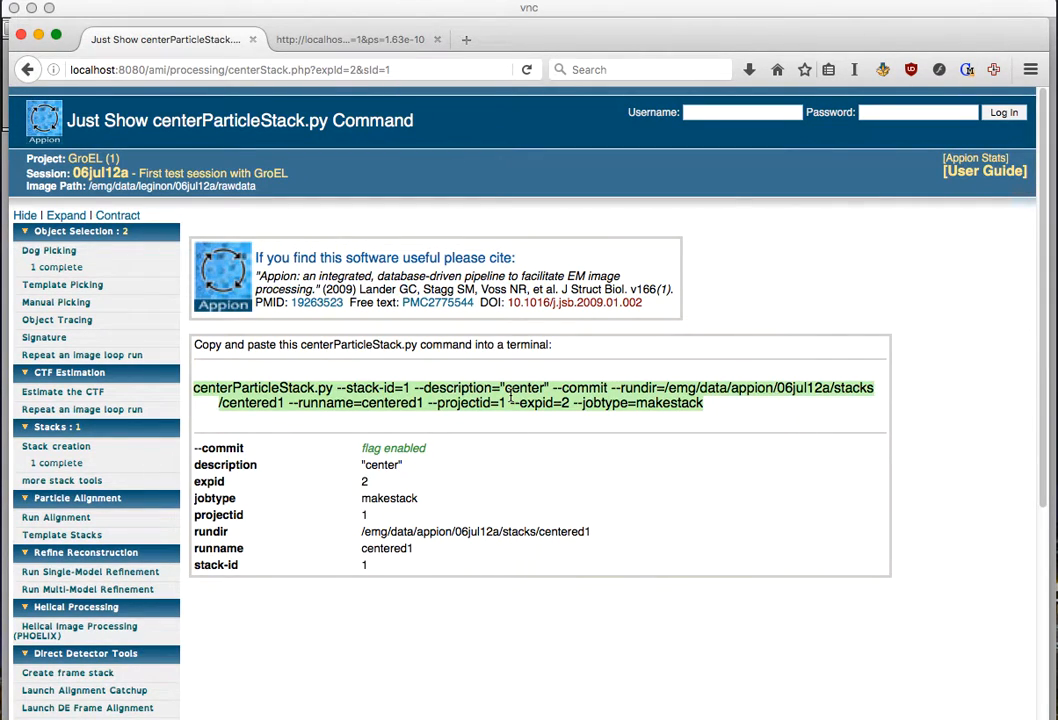
left_click(363, 12)
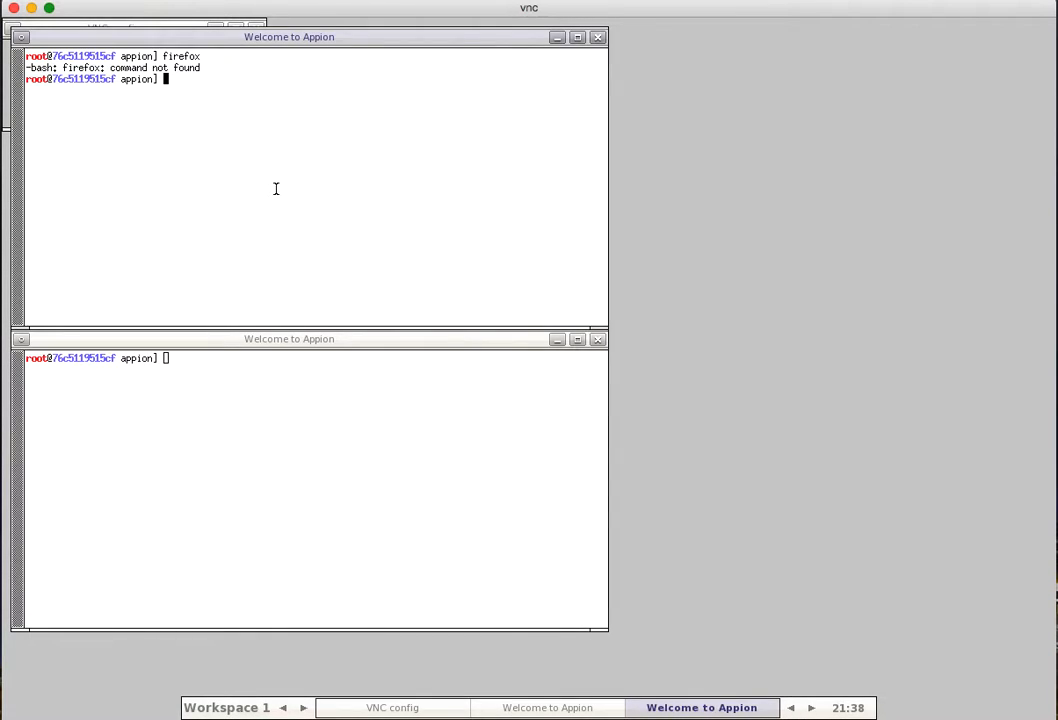
left_click_drag(183, 0, 207, 76)
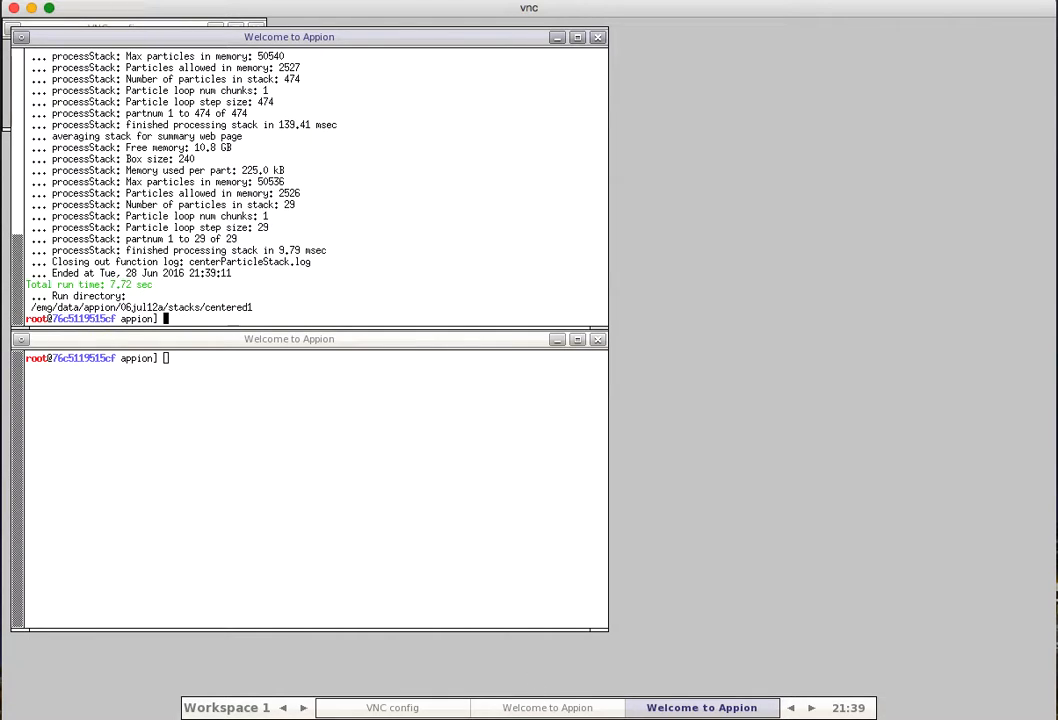
- Switch back to the browser, open the summary of completed stacks, and open stack1-centered1's bad.hed file in a new tab
key("super+Tab")
left_click(52, 463)
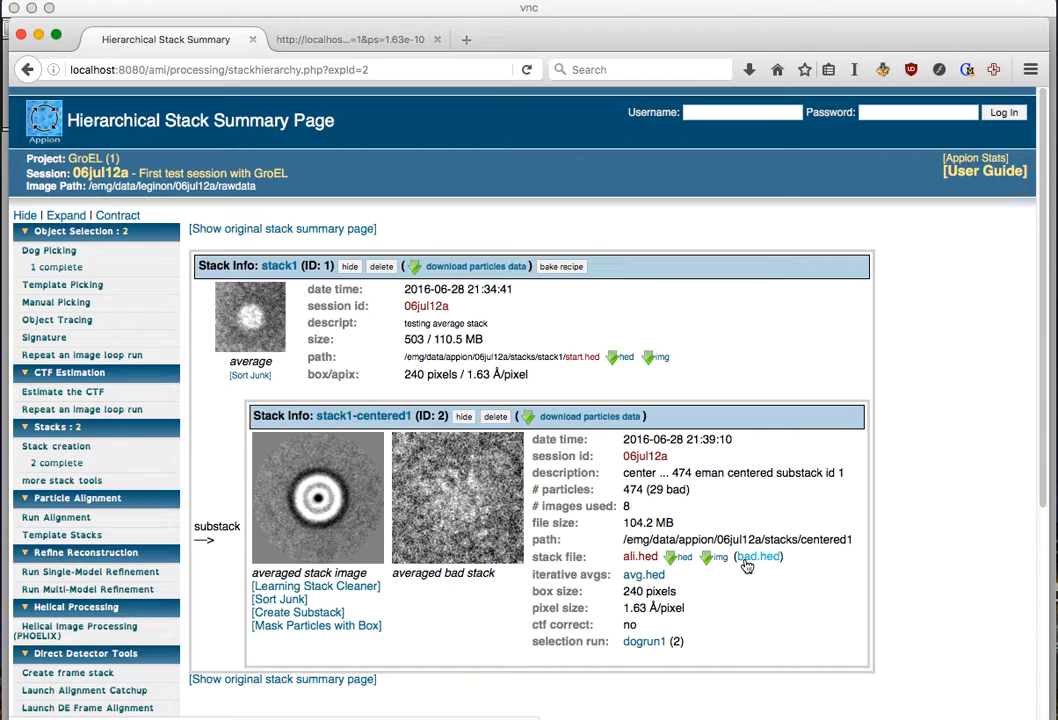
double_click(633, 489)
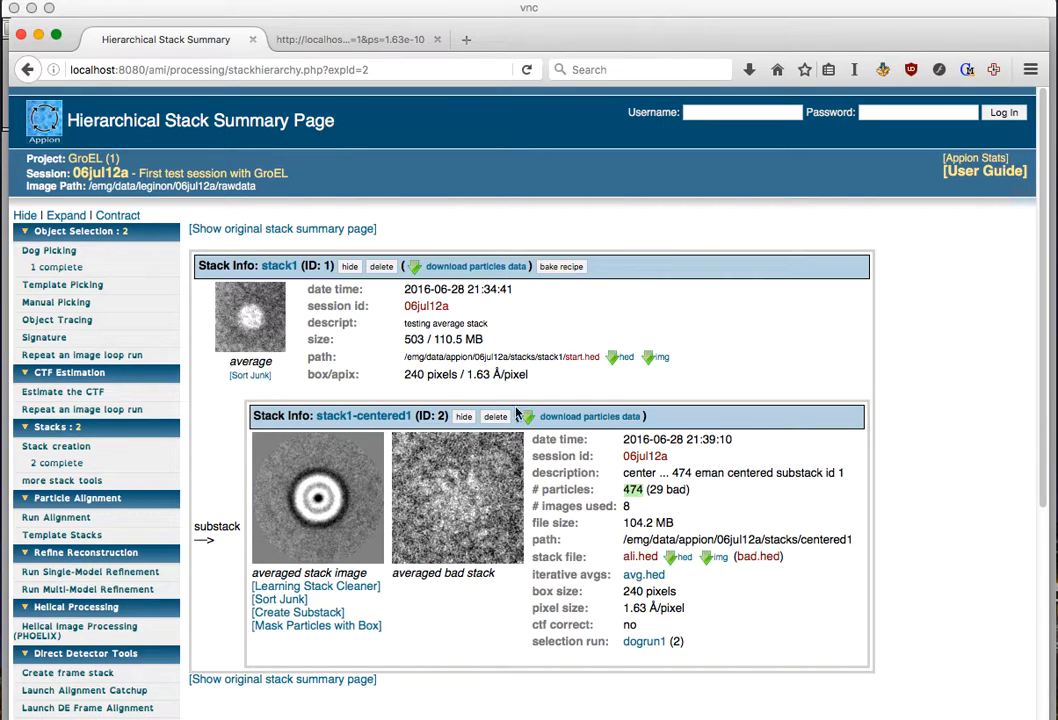
right_click(768, 557)
left_click(775, 563)
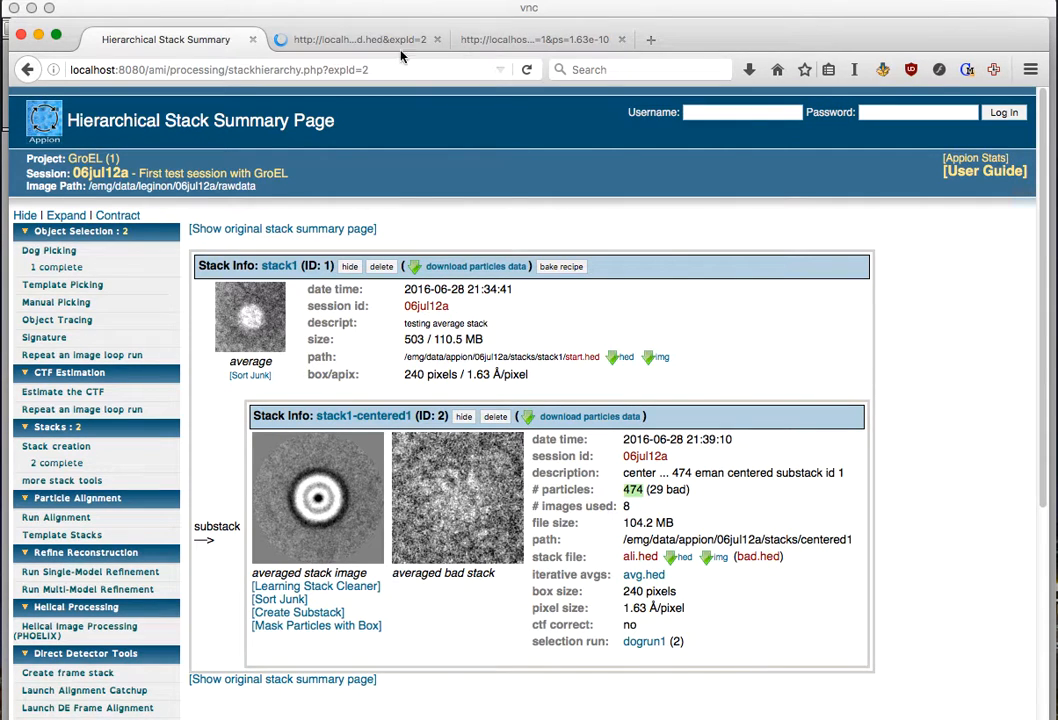
- Reload the bad.hed images at binning 2 and examine the particles rejected by centering
left_click(310, 34)
left_click(283, 130)
left_click(279, 157)
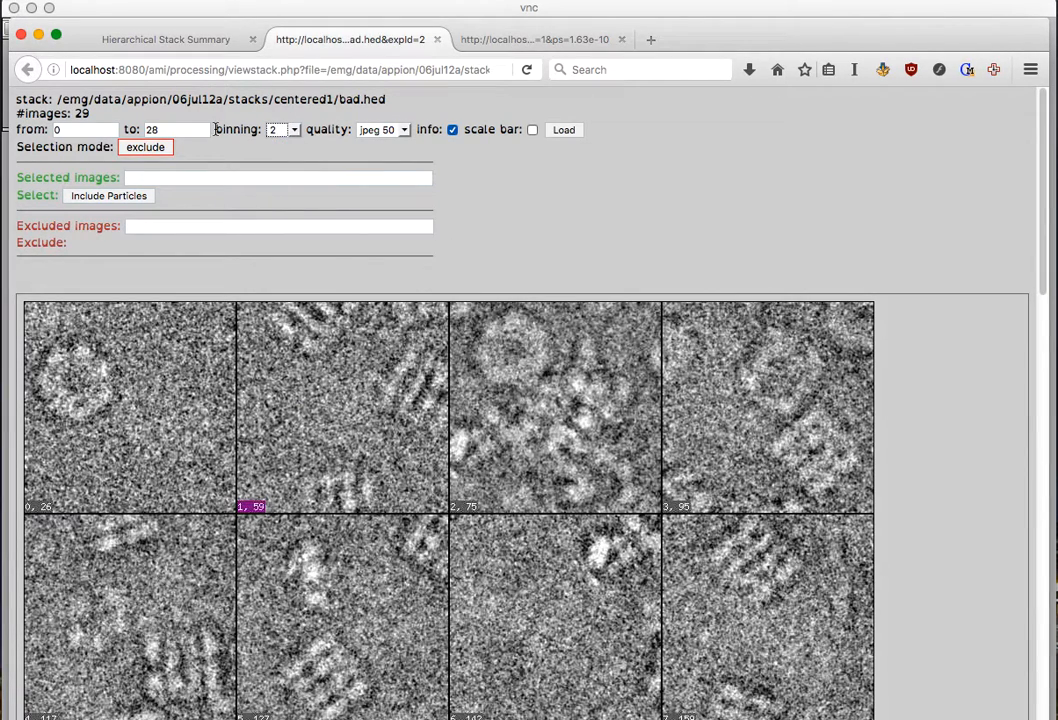
left_click(562, 130)
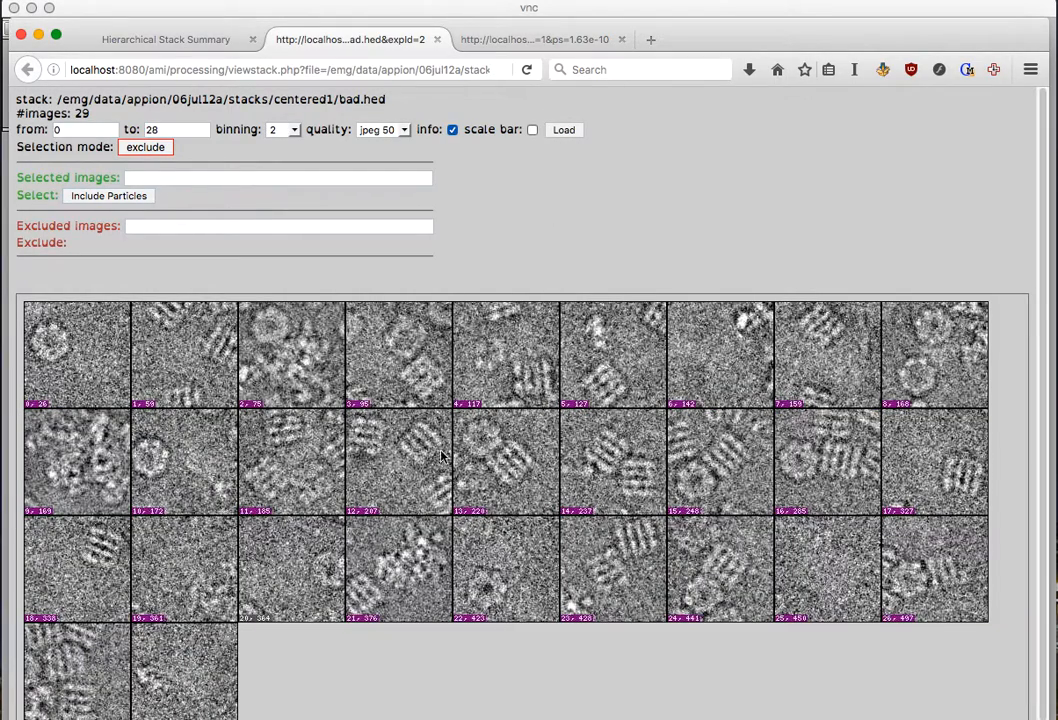
scroll(441, 456, "down", 1)
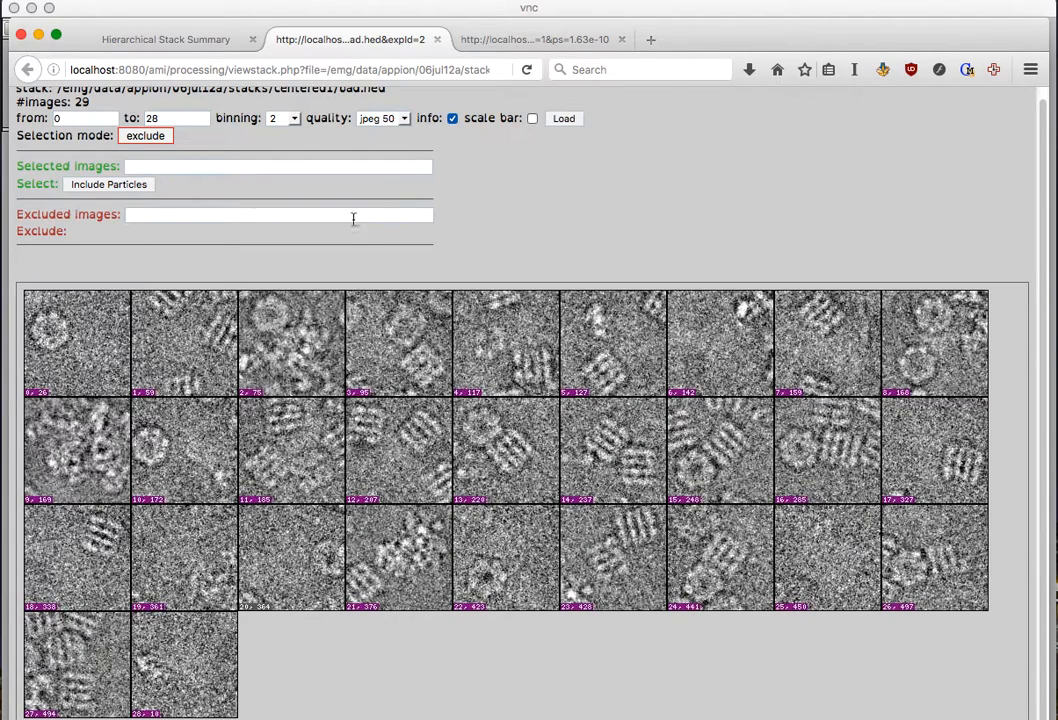
- Return to the stack summary and open stack1-centered1's ali.hed file in a new tab
left_click(208, 46)
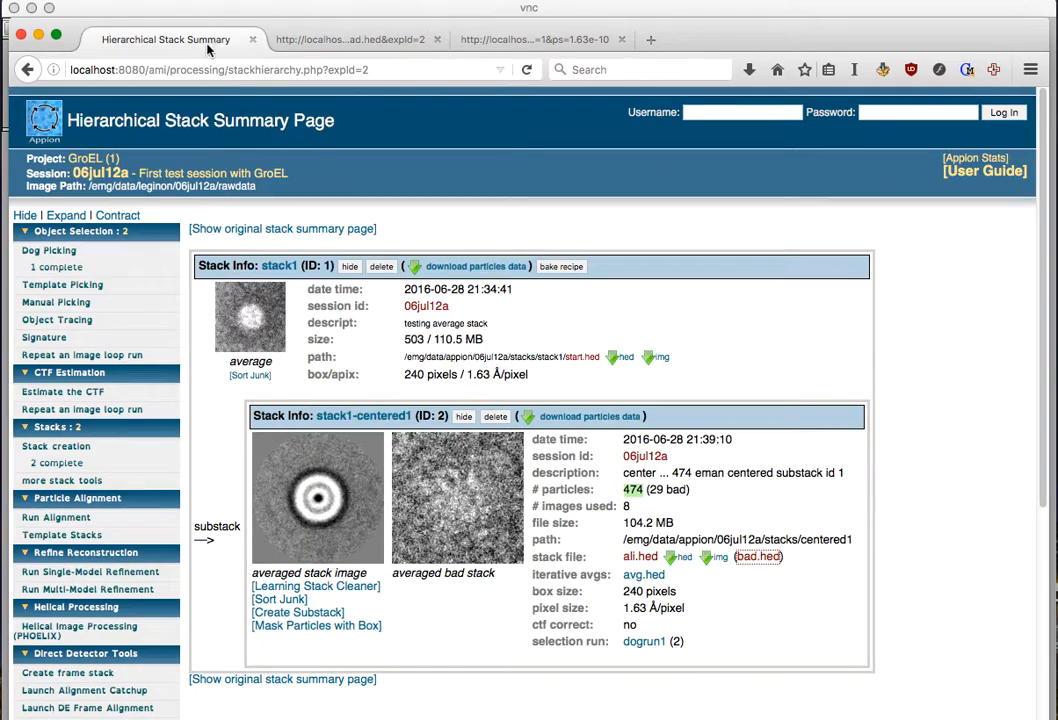
right_click(646, 560)
left_click(648, 566)
left_click(295, 40)
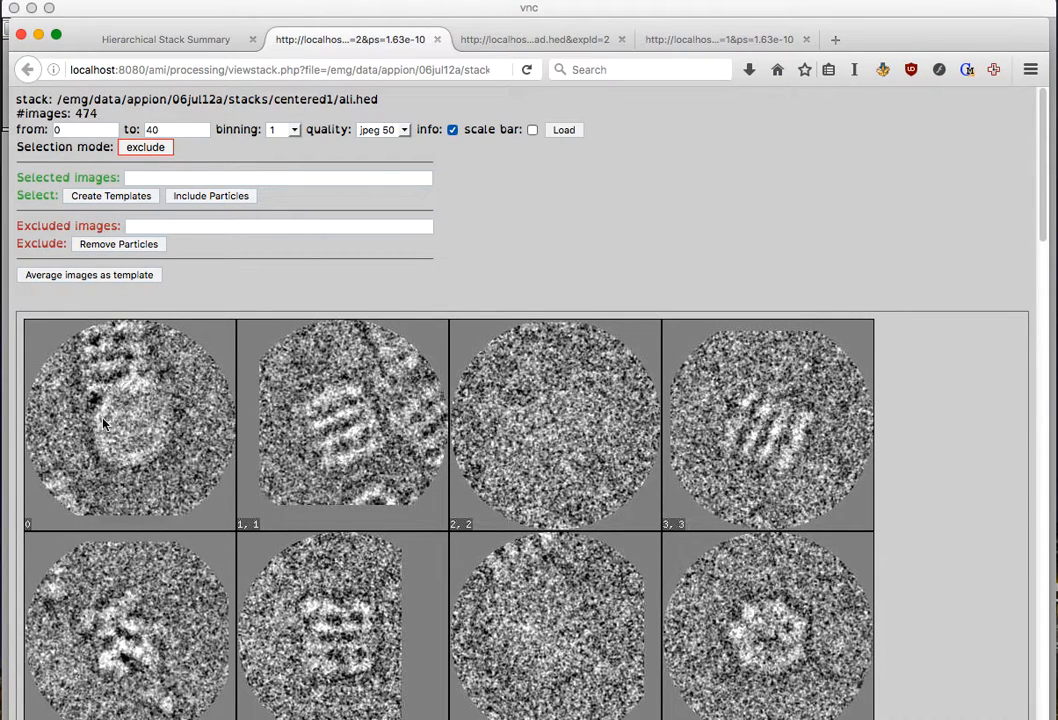
- Load images 0 to 400 of the centered stack at binning 2 and examine the particle centering
scroll(395, 485, "down", 2)
scroll(253, 165, "up", 2)
left_click(288, 131)
left_click(280, 155)
scroll(588, 408, "down", 5)
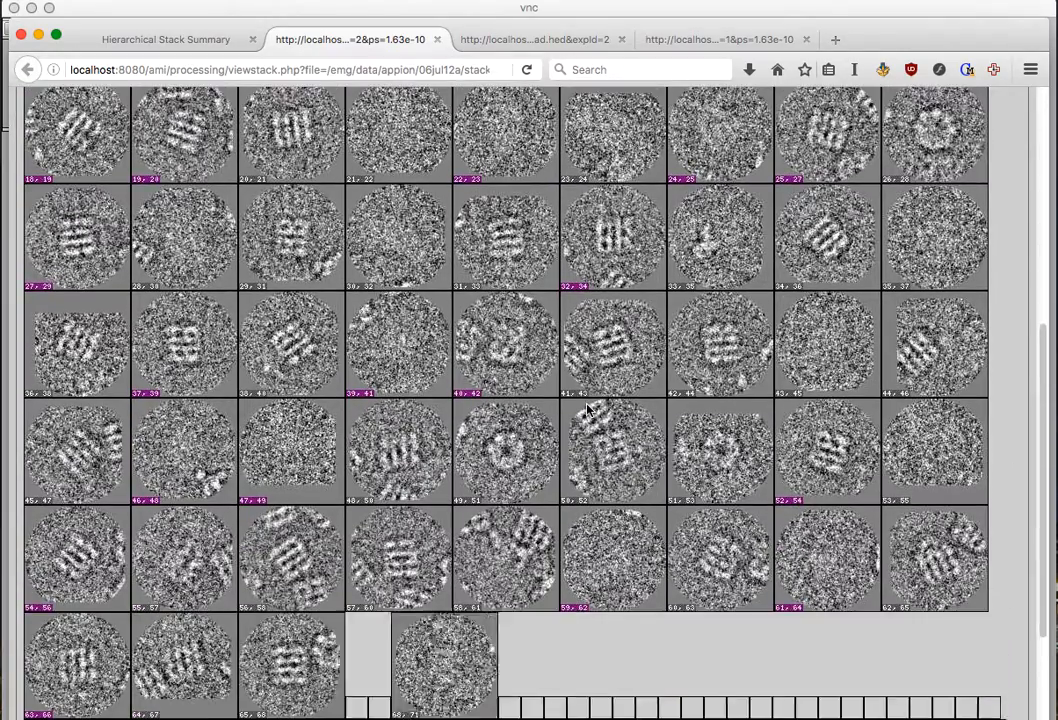
scroll(588, 408, "down", 5)
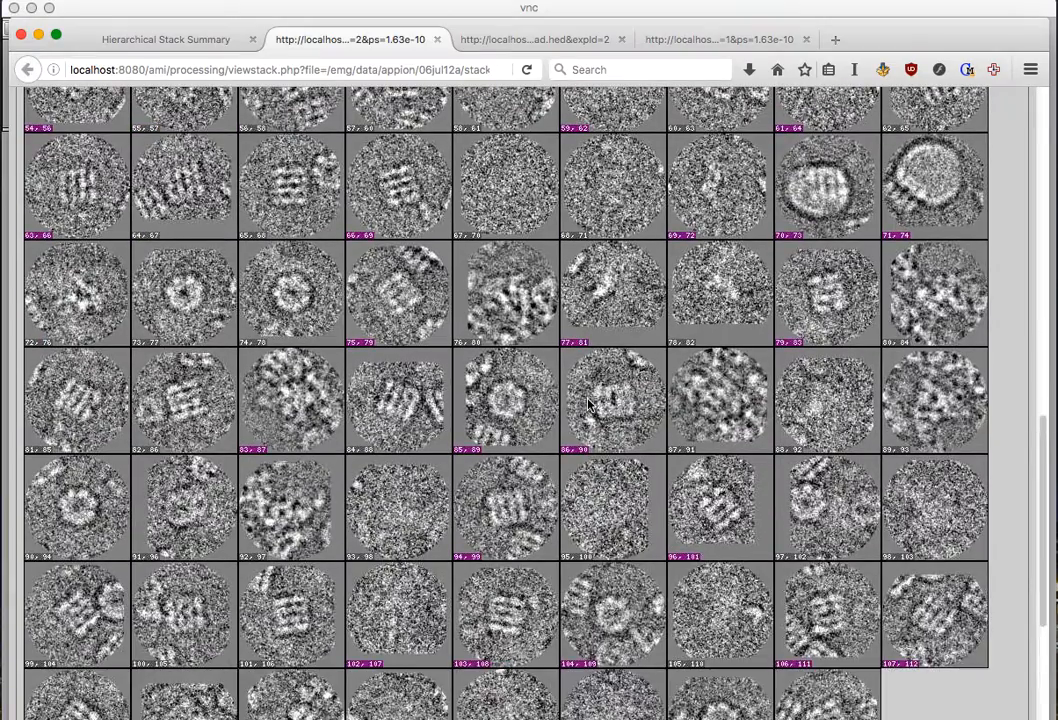
scroll(588, 405, "down", 7)
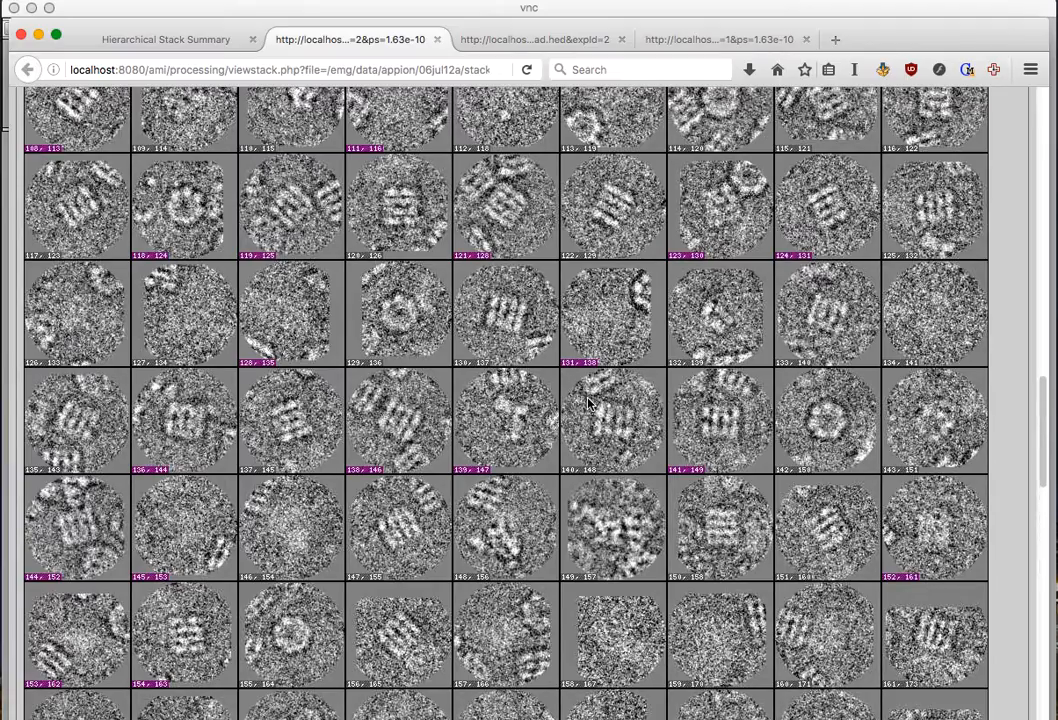
scroll(590, 400, "up", 15)
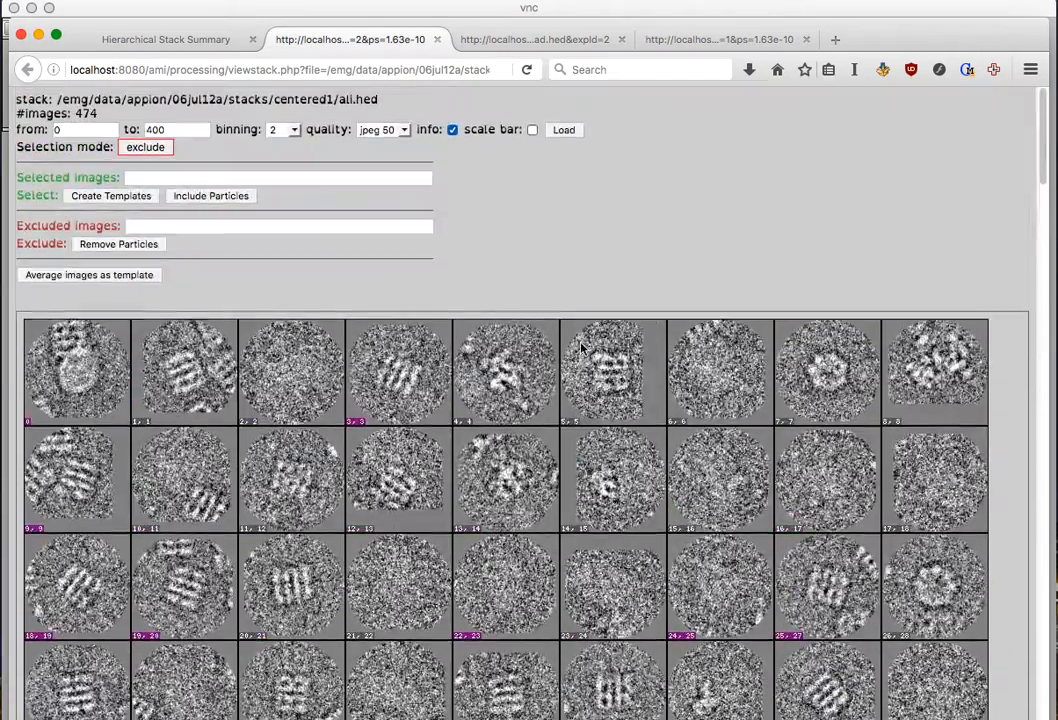
- Close the three stack viewer tabs, leaving only the stack summary open
left_click(437, 40)
left_click(437, 40)
left_click(437, 40)
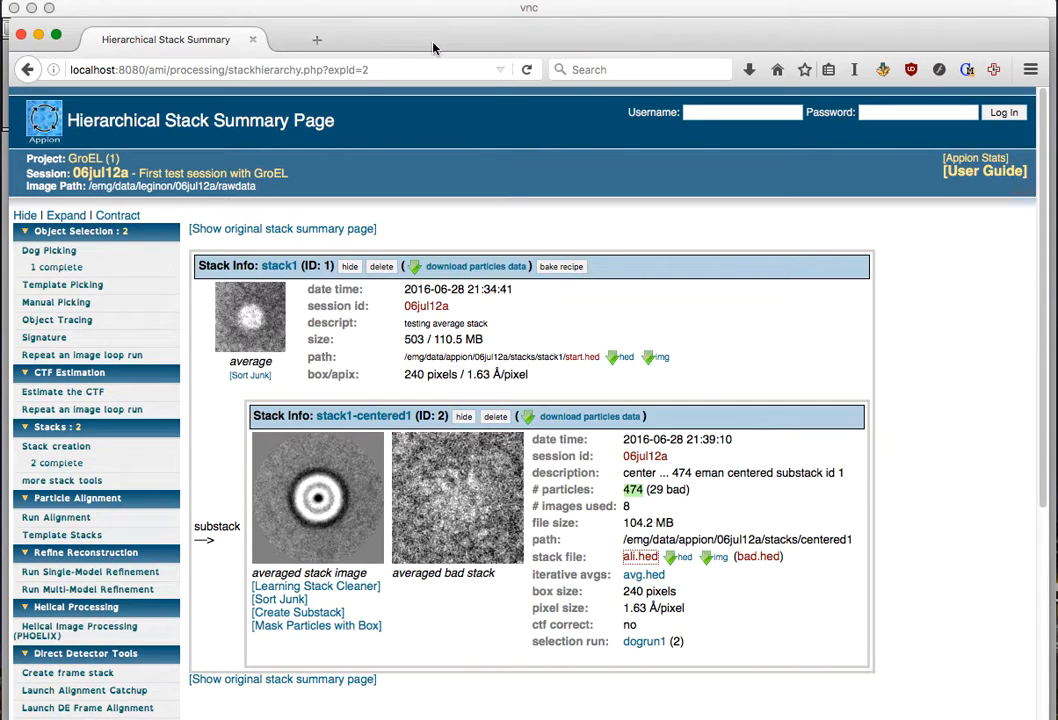
- Set up the Learning Stack Cleaner for stack1-centered1 as run learn2, then generate and copy its command
left_click(332, 588)
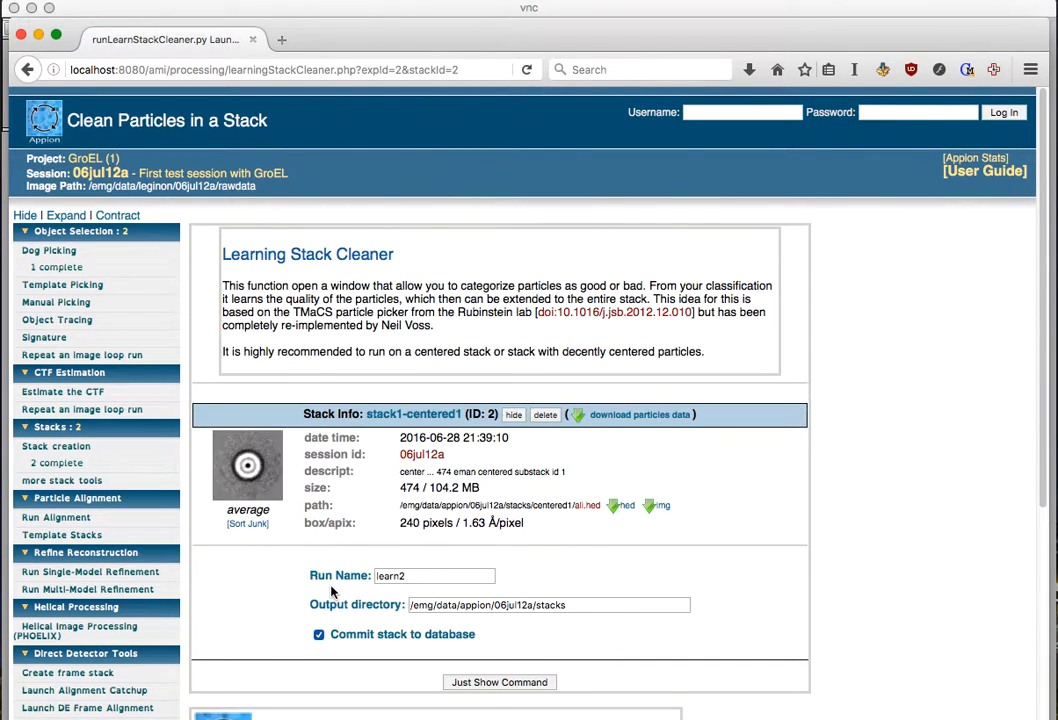
scroll(332, 590, "down", 5)
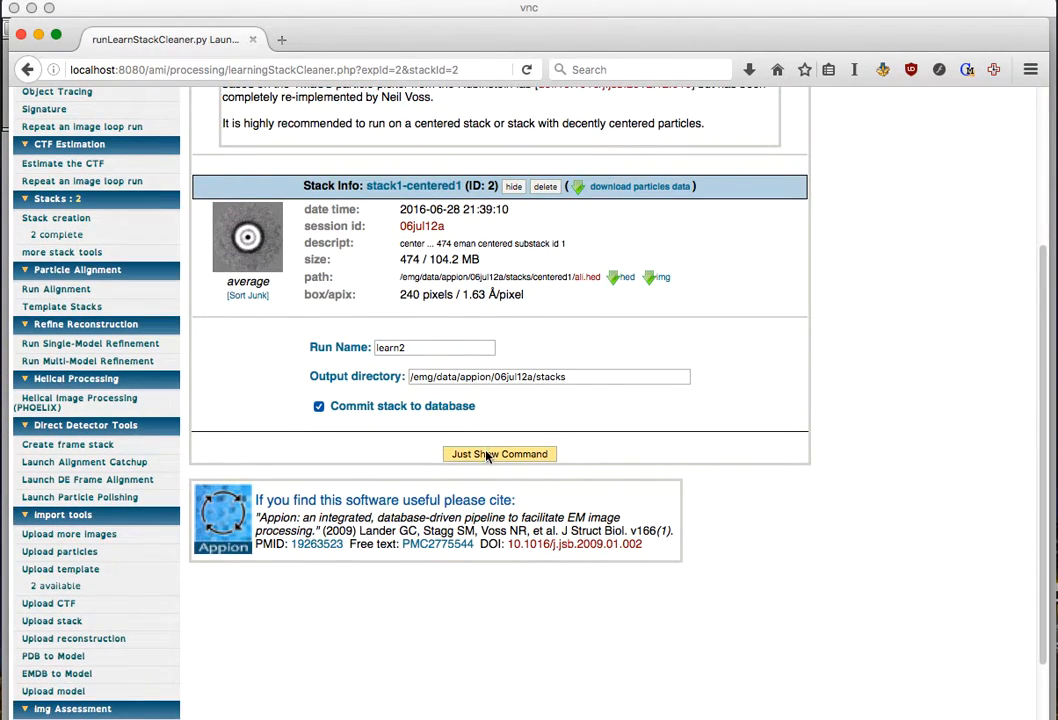
left_click(488, 455)
double_click(507, 390)
left_click(507, 392)
right_click(507, 392)
left_click(546, 397)
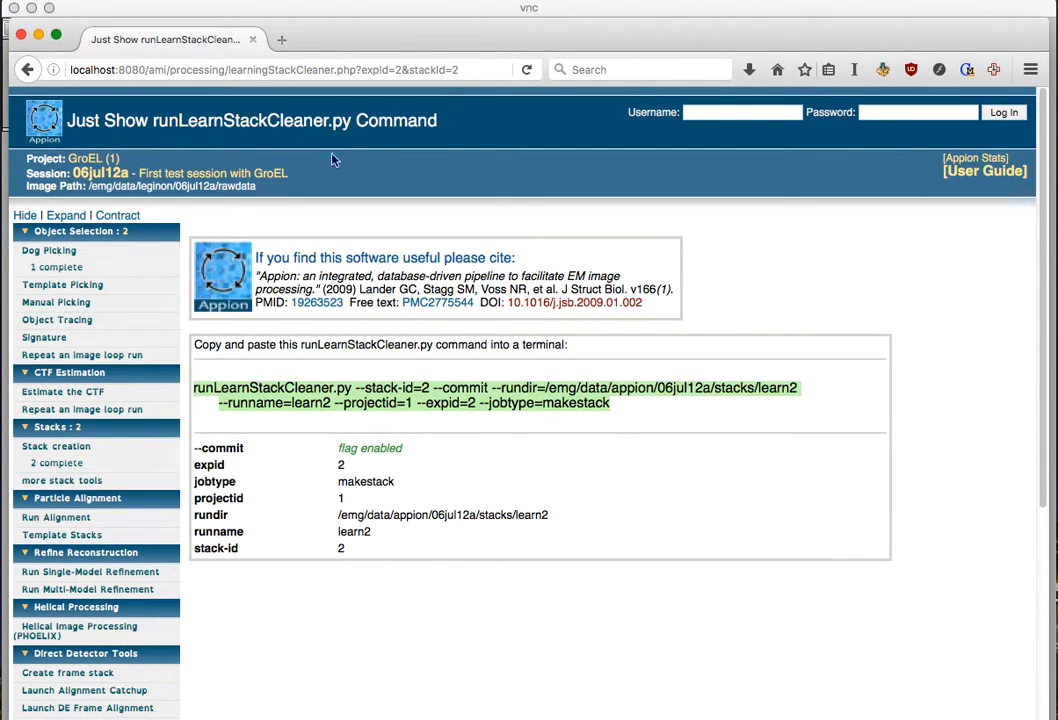
- Switch to the VNC terminal and run the copied runLearnStackCleaner.py command for stack 2
left_click(361, 8)
right_click(201, 28)
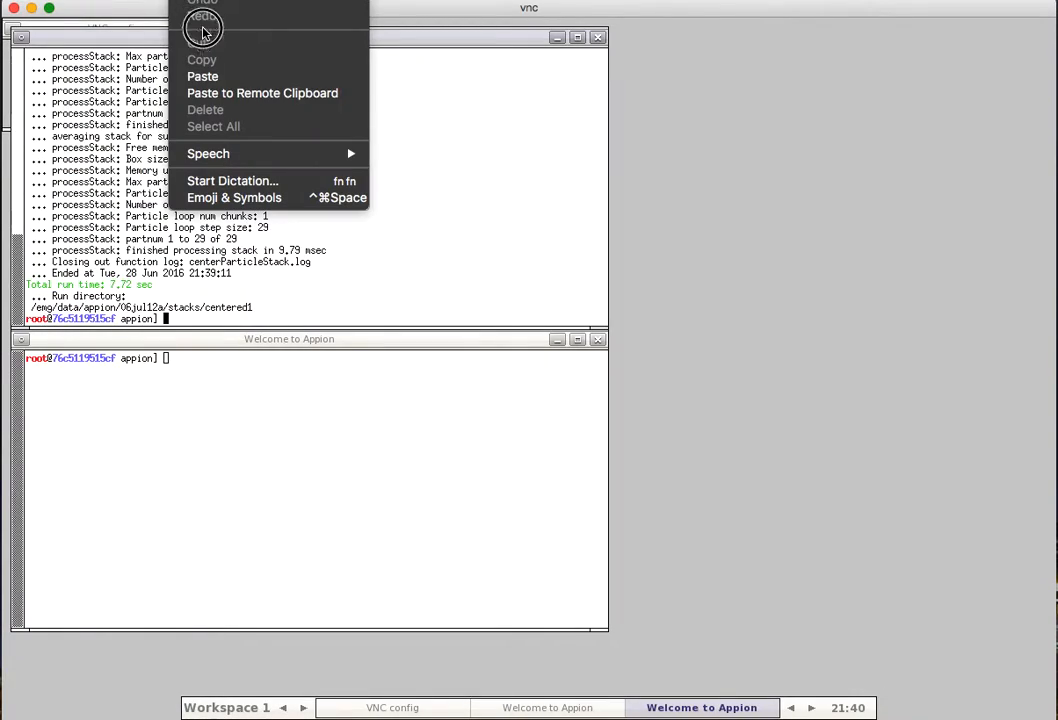
left_click(208, 77)
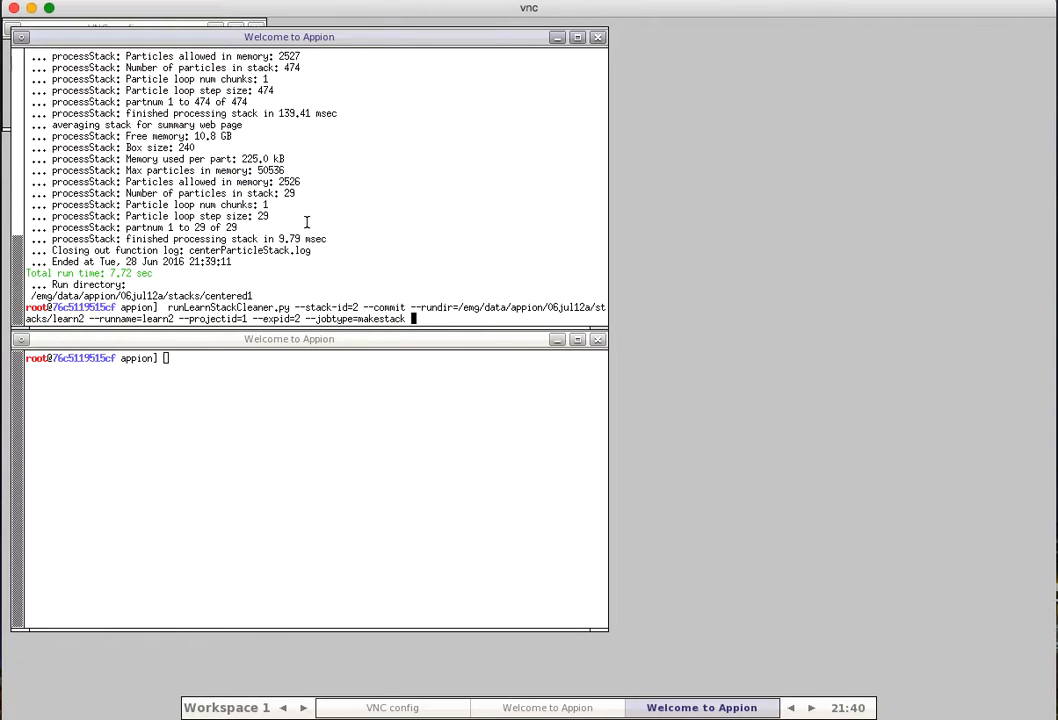
key("Return")
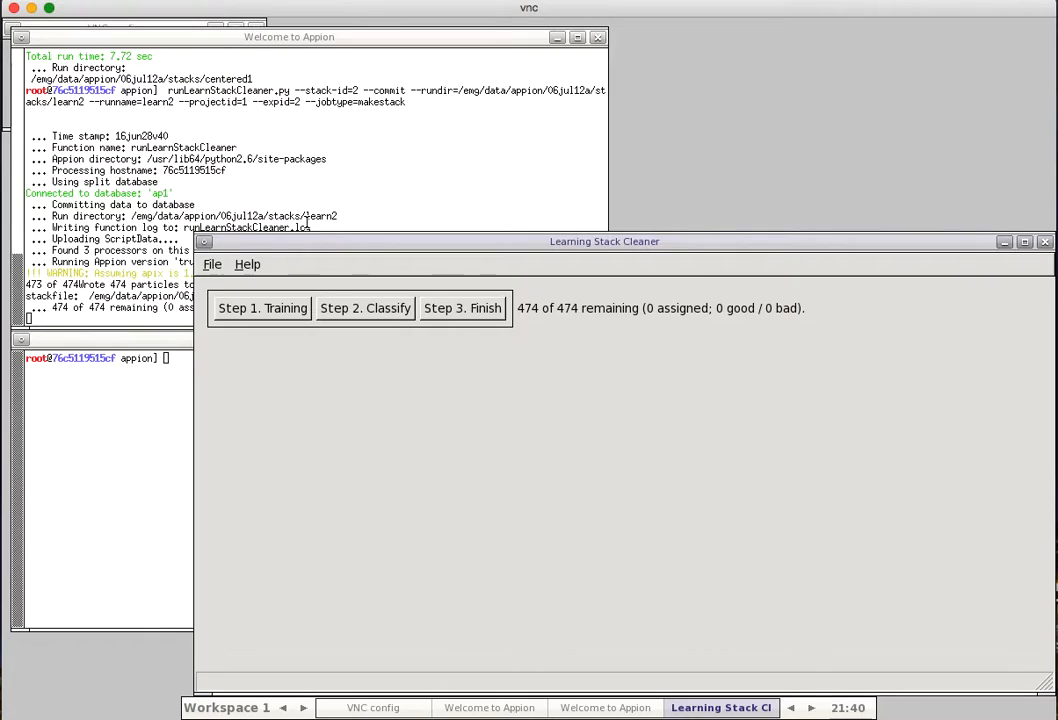
- Maximize the Learning Stack Cleaner, open the training stage and load a first set of particle images
left_click(1024, 241)
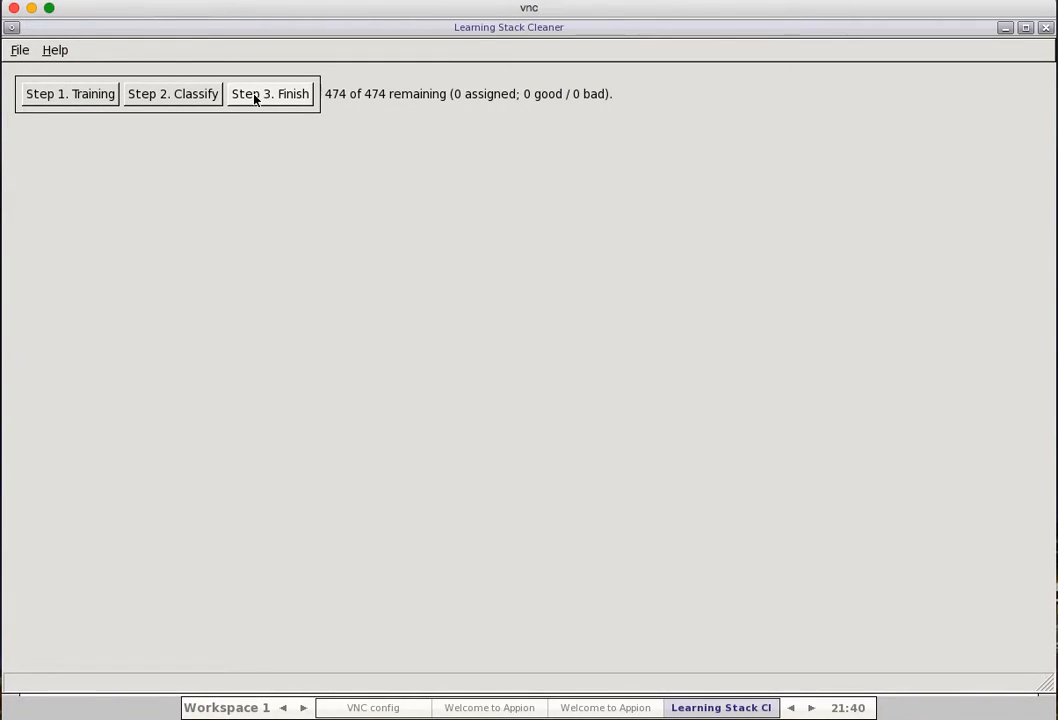
left_click(90, 99)
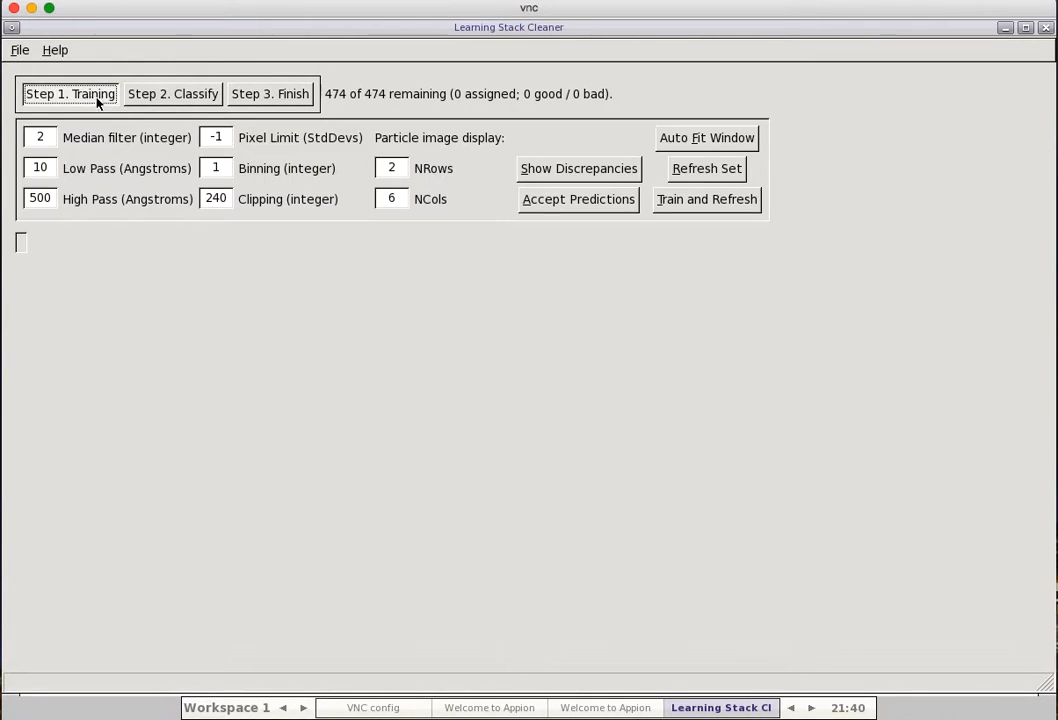
left_click(690, 171)
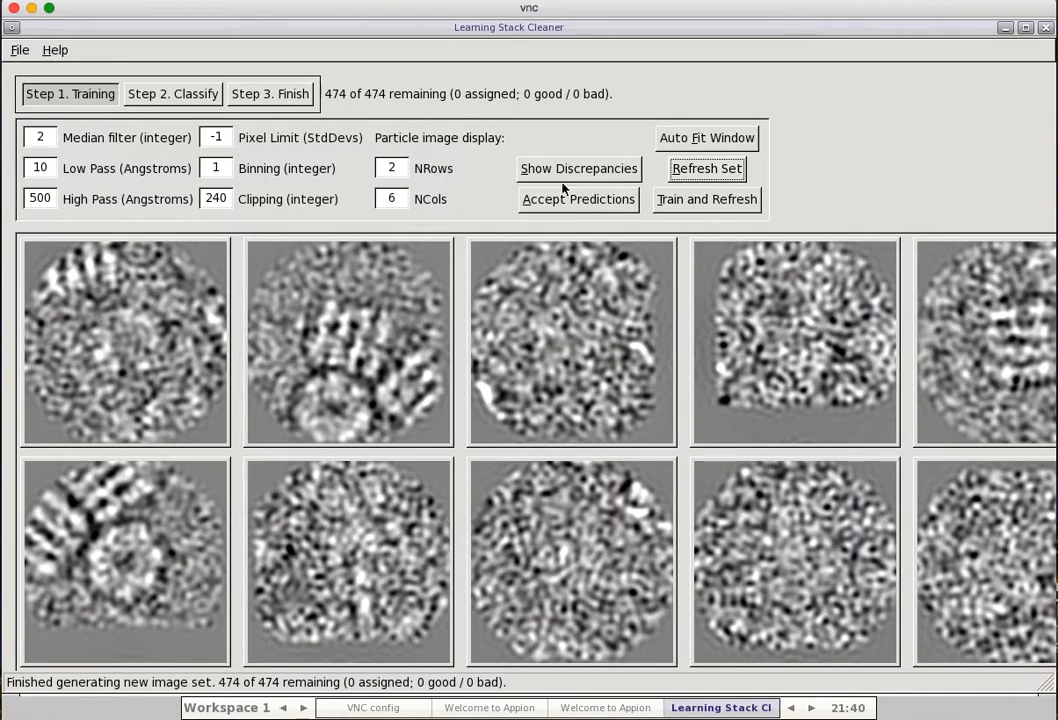
- Set the training image binning to 2 and refresh the particle set
double_click(212, 168)
type("2")
key("Tab")
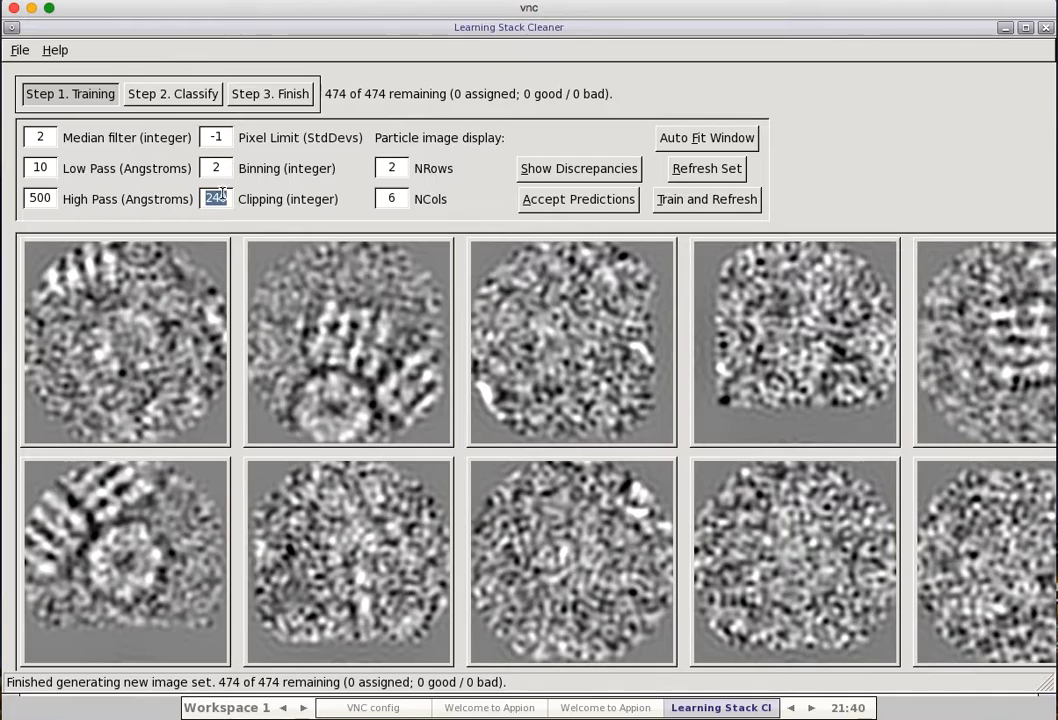
left_click(688, 171)
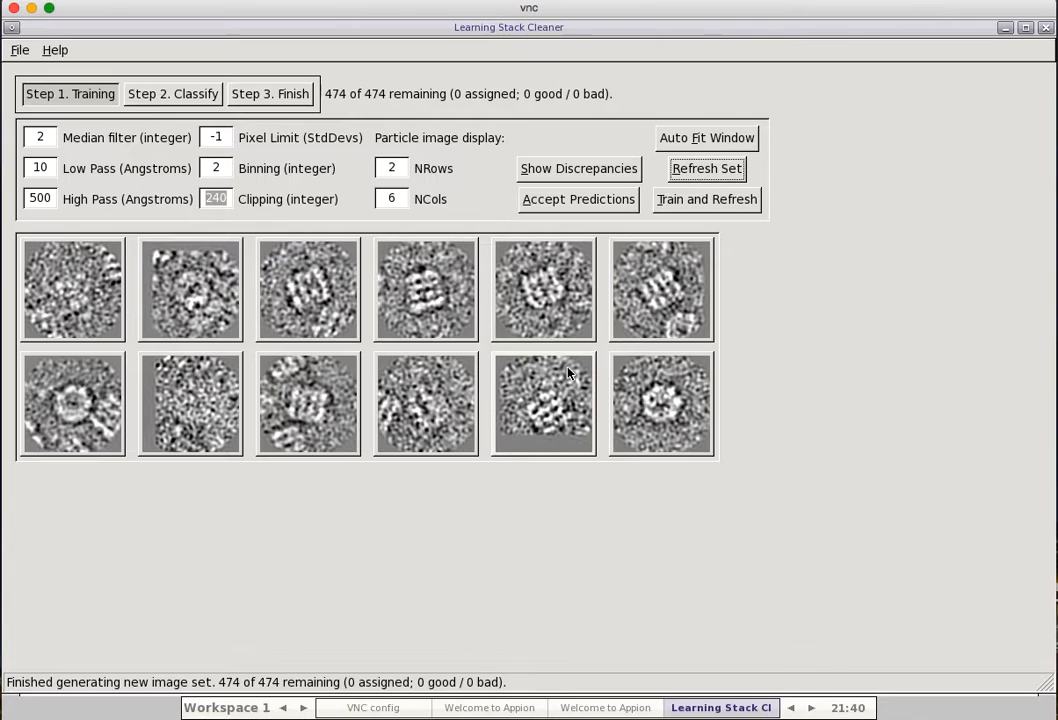
- Set the particle image clipping to 80 and refresh the particle set
key("Tab")
double_click(214, 198)
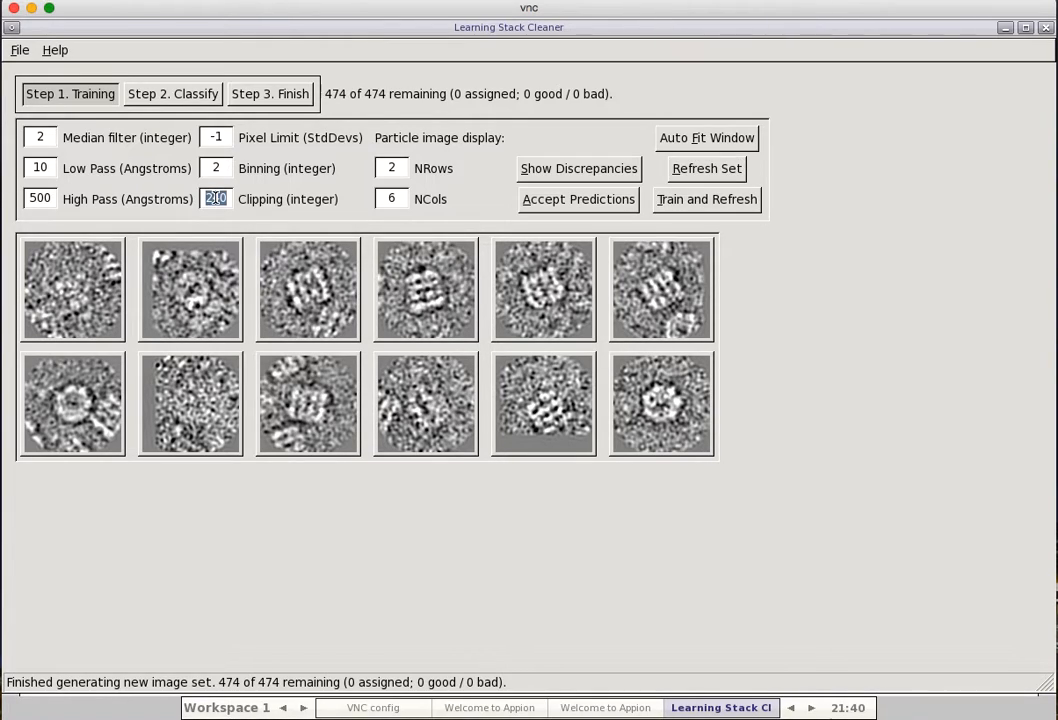
type("80")
key("Tab")
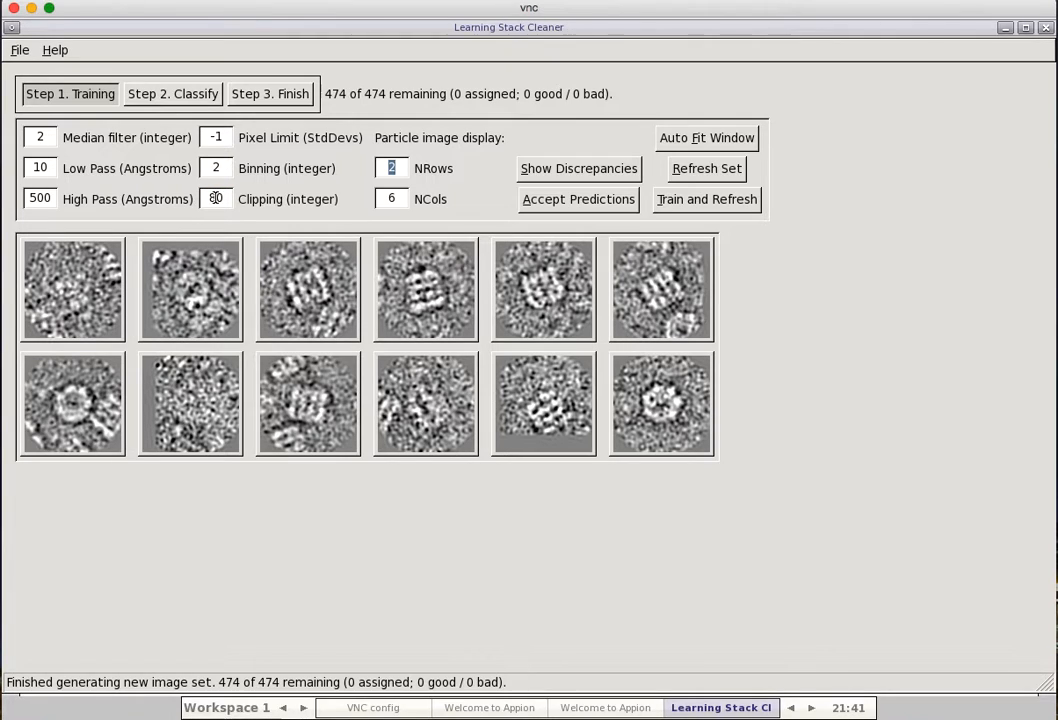
left_click(697, 172)
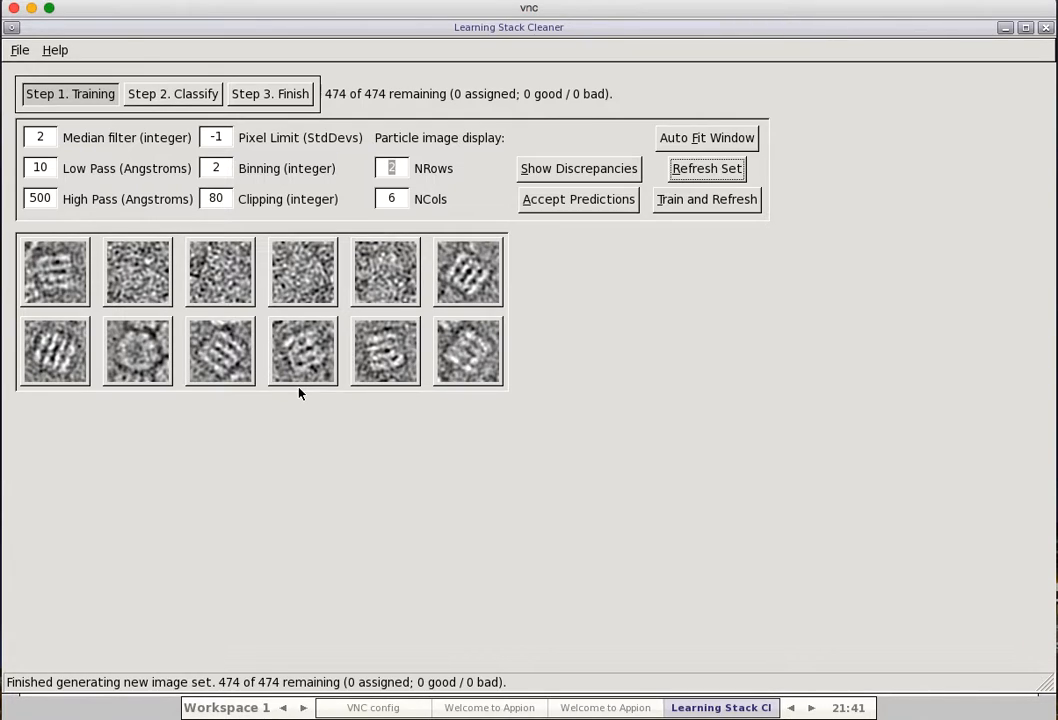
- Set the low-pass filter to 15 Angstroms and refresh the particle set
left_click(45, 169)
left_click_drag(48, 172, 18, 172)
type("15")
key("Tab")
left_click(690, 168)
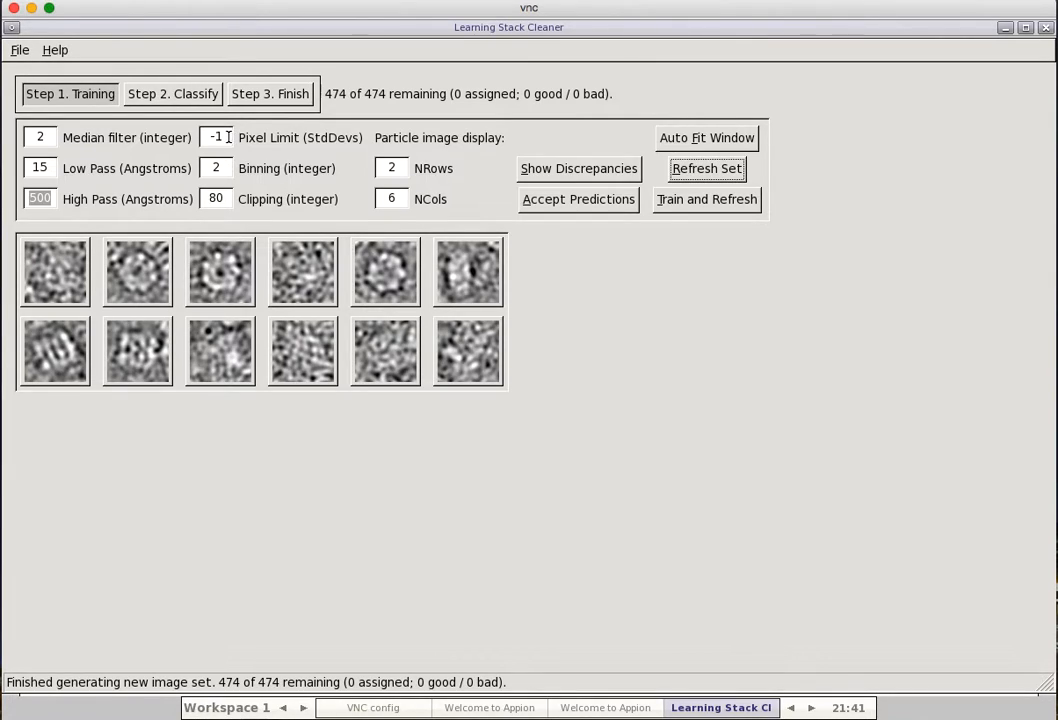
- Set the particle image display to 8 columns and refresh the set
left_click_drag(222, 138, 210, 140)
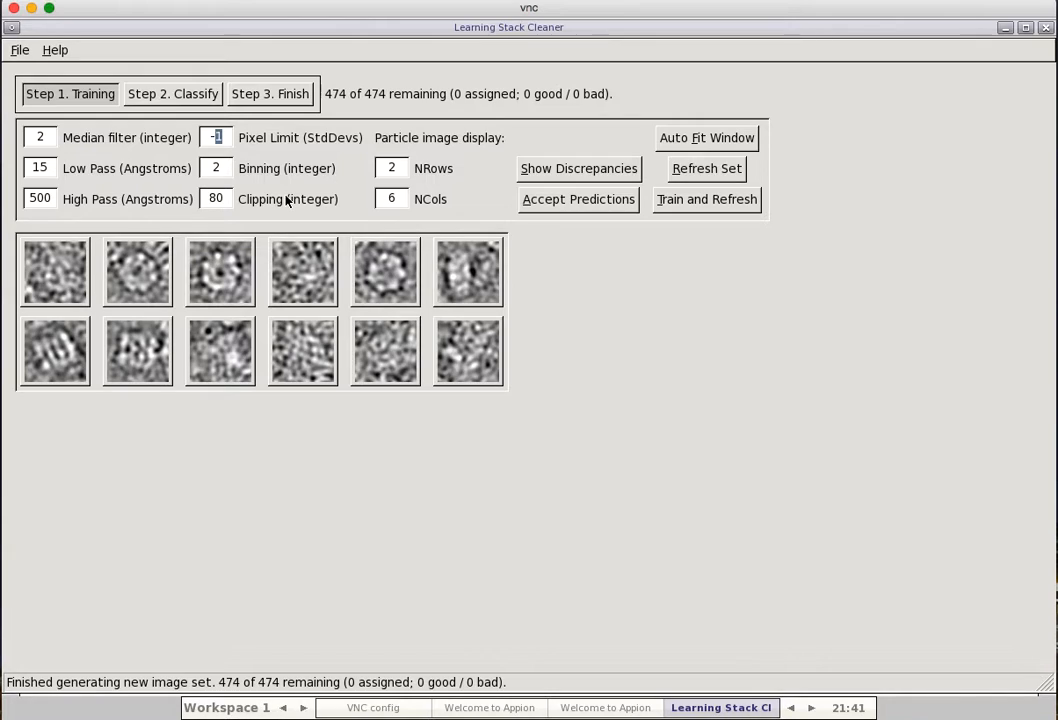
left_click(385, 198)
type("8")
left_click(714, 175)
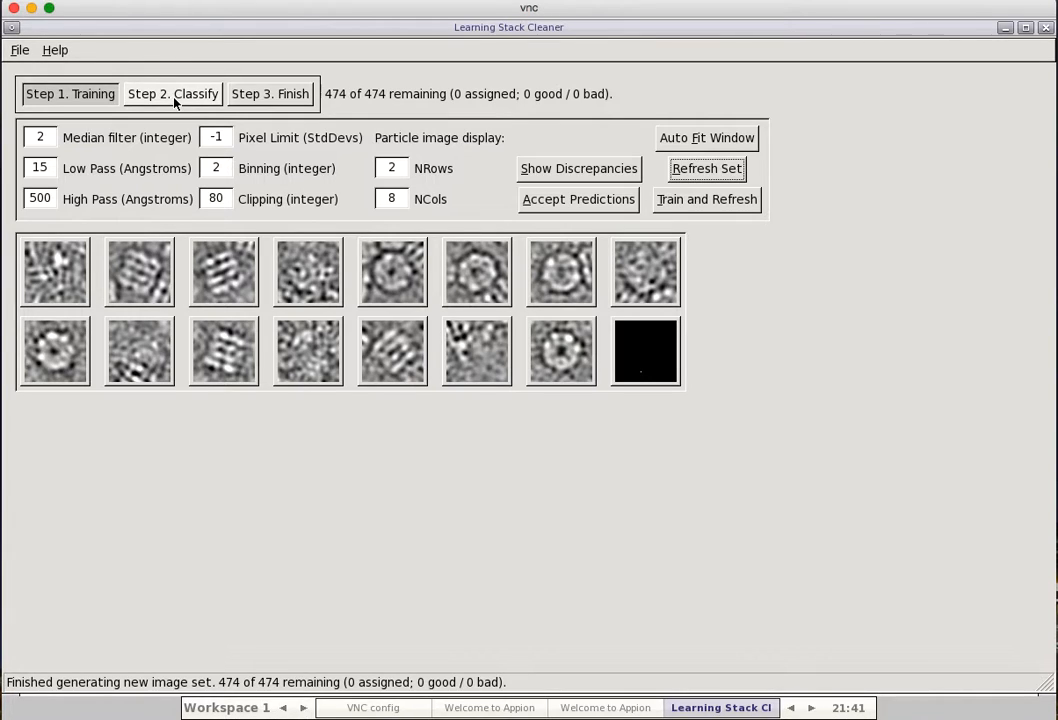
- Mark the ten particles with clear ring or striped side views in this set as good
left_click(150, 280)
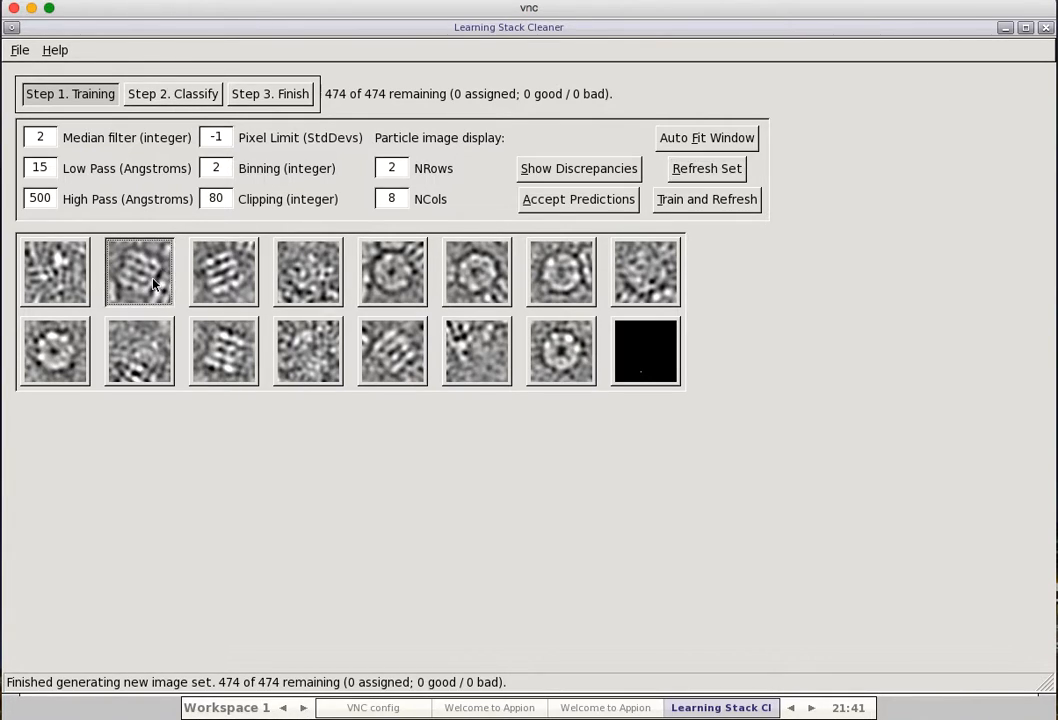
left_click(223, 271)
left_click(223, 351)
left_click(55, 351)
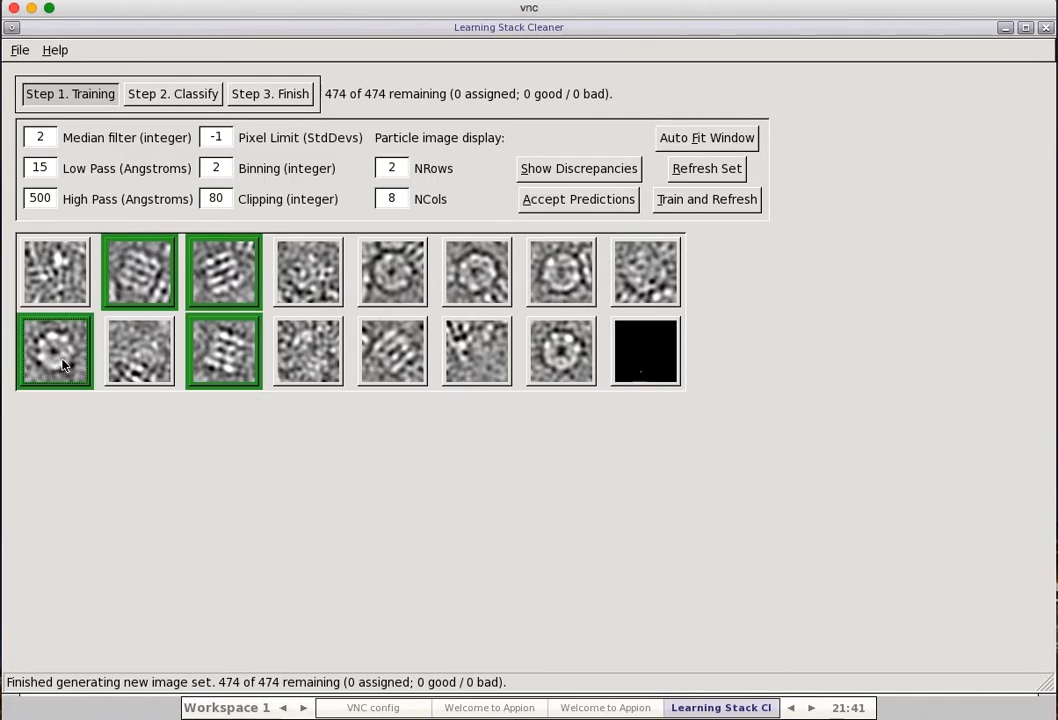
left_click(386, 333)
left_click(392, 271)
left_click(477, 271)
left_click(541, 274)
left_click(560, 358)
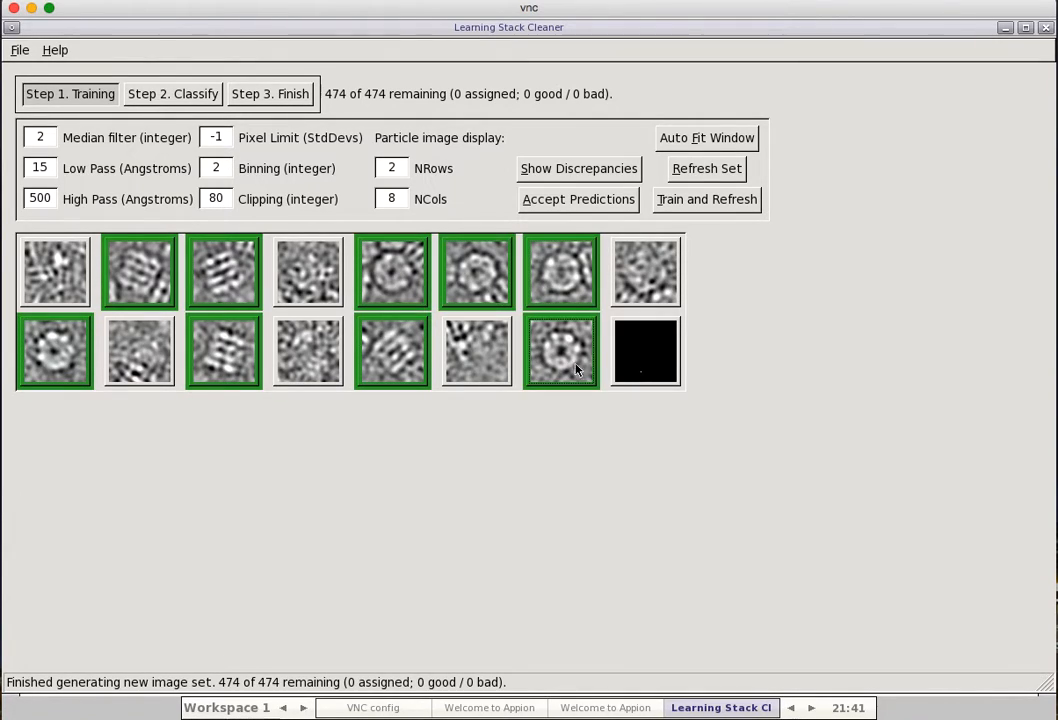
left_click(660, 290)
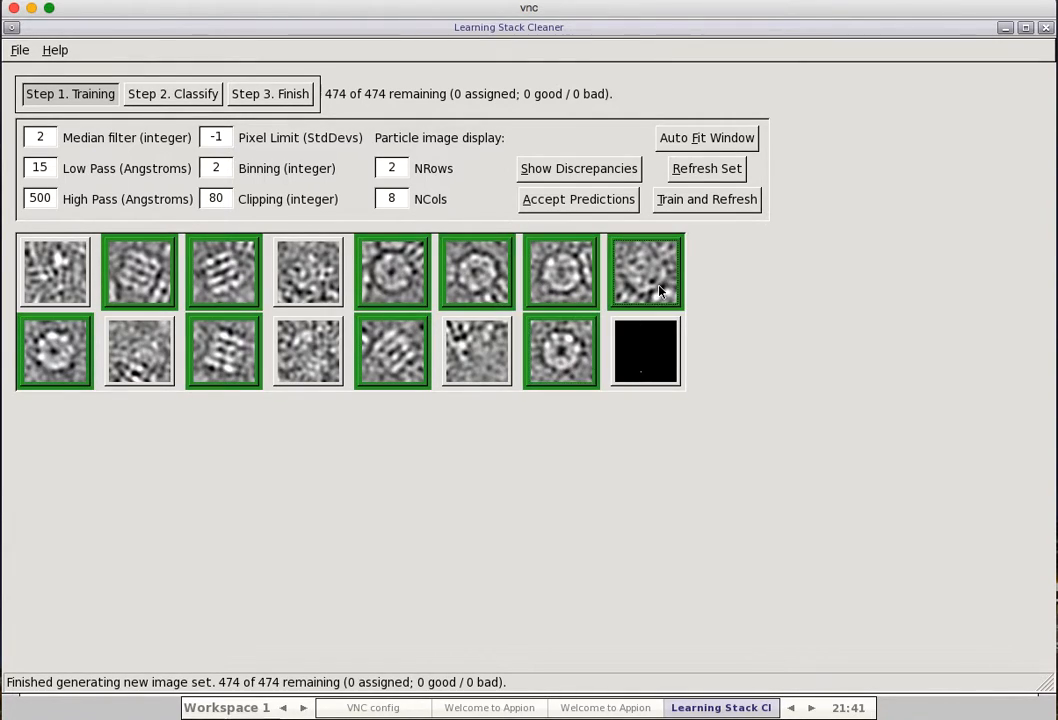
- Mark the six remaining noisy, off-center or black images as bad and load the next particle set
right_click(652, 361)
right_click(472, 366)
right_click(318, 370)
right_click(308, 272)
right_click(156, 347)
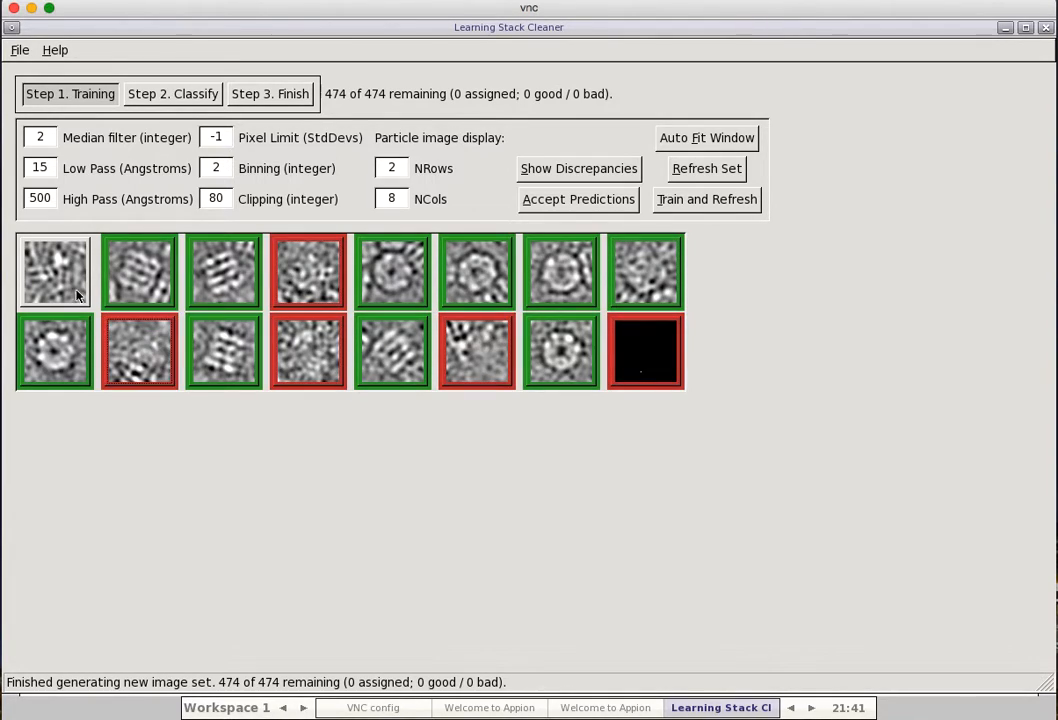
right_click(80, 295)
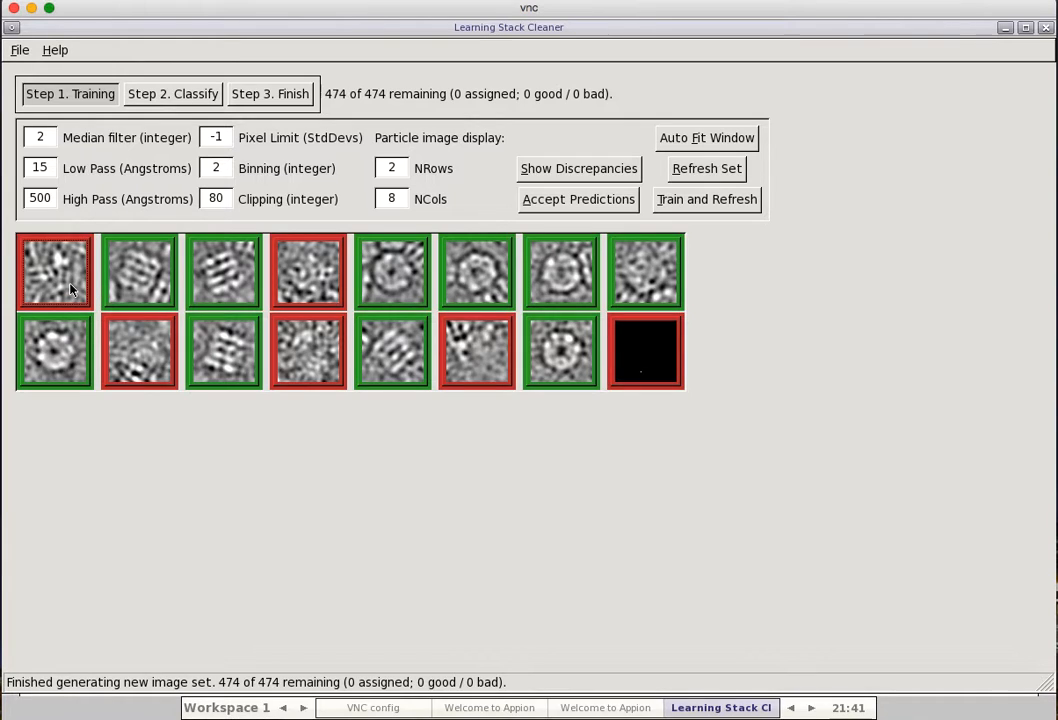
left_click(709, 175)
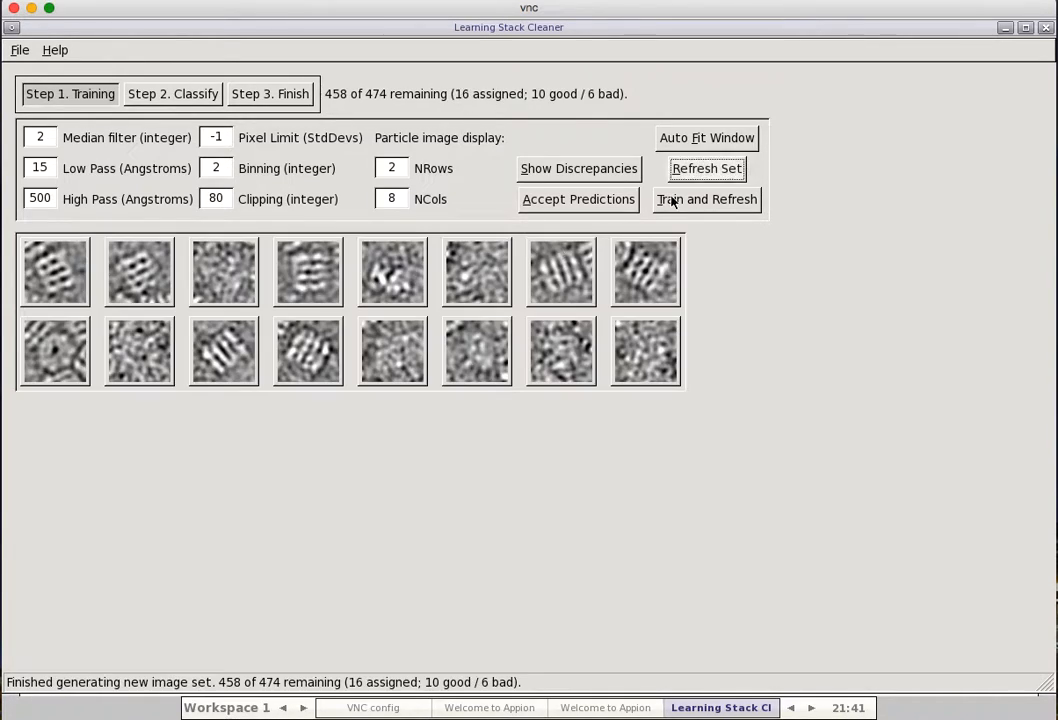
- Label the first four columns, marking the six clear particles good and the noisy third upper and second lower images bad
left_click(63, 305)
left_click(140, 285)
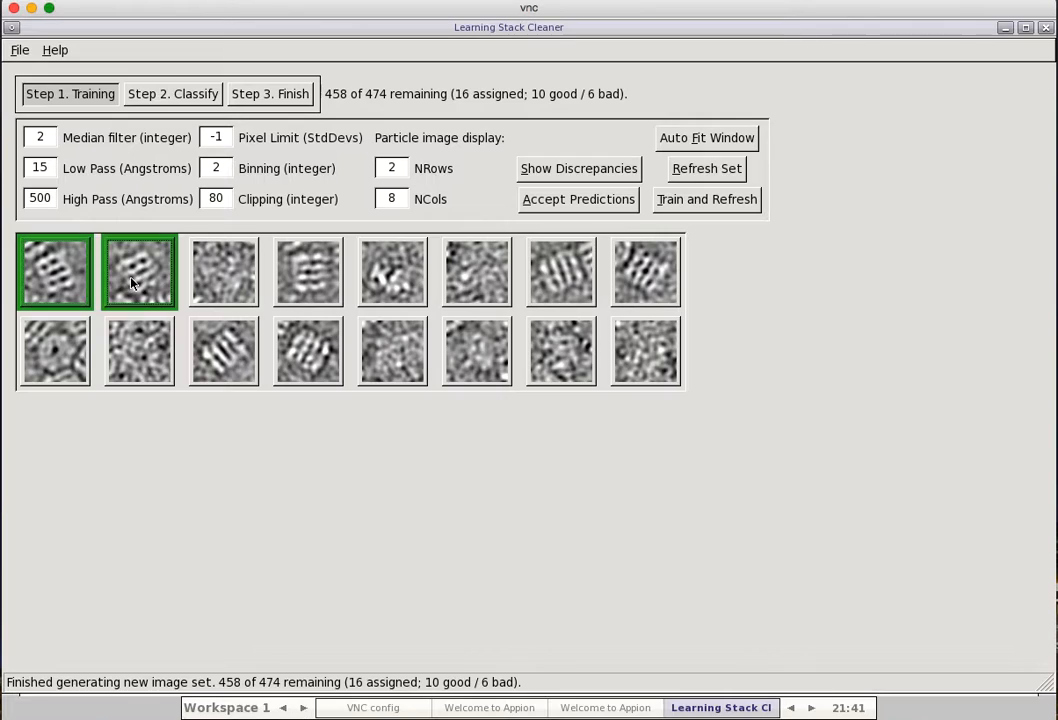
left_click(222, 292)
left_click(230, 298)
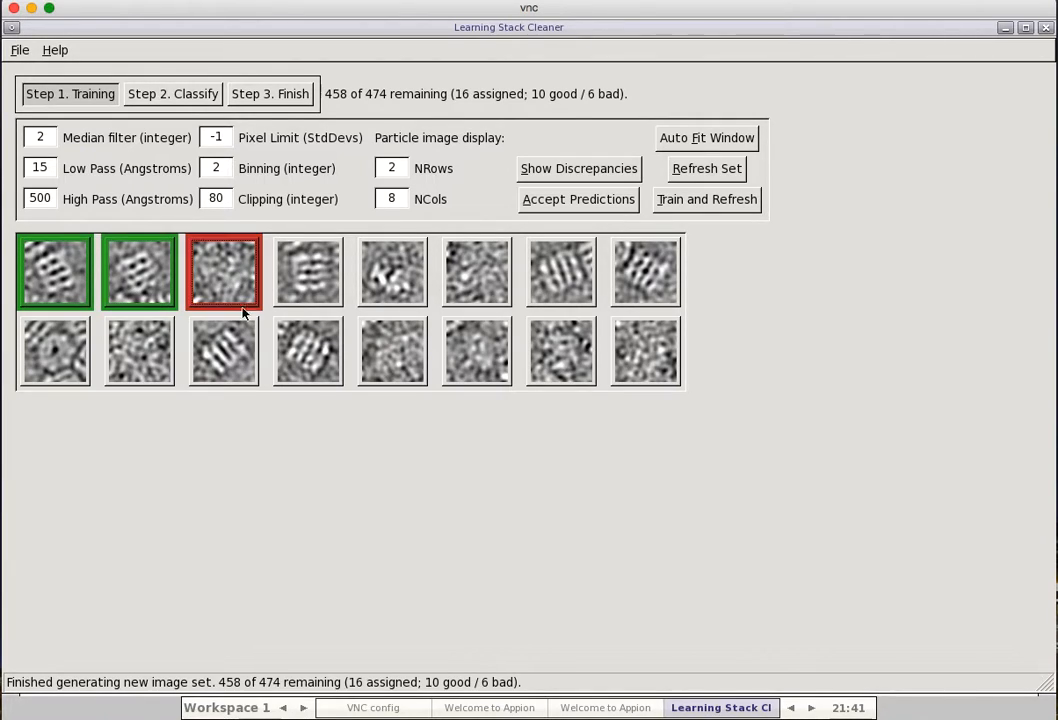
left_click(297, 299)
left_click(305, 355)
left_click(225, 360)
left_click(130, 365)
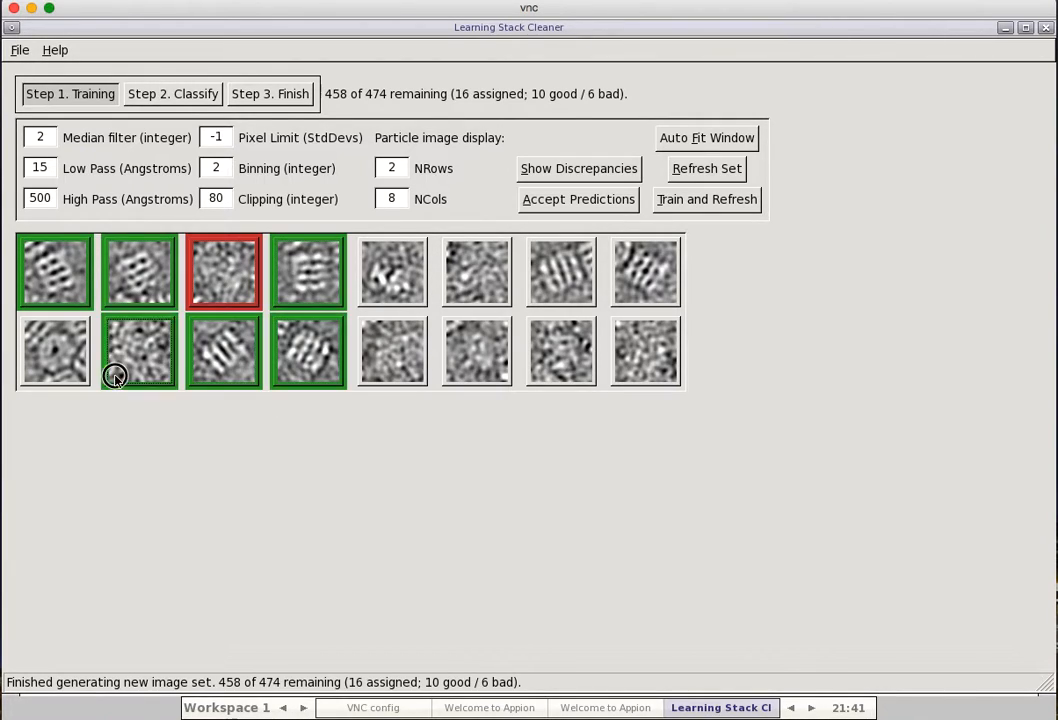
left_click(111, 373)
left_click(62, 368)
- Label columns five to eight, marking only the last two upper-row particles good and the rest bad, and train the classifier on all labels
left_click(385, 280)
left_click(385, 280)
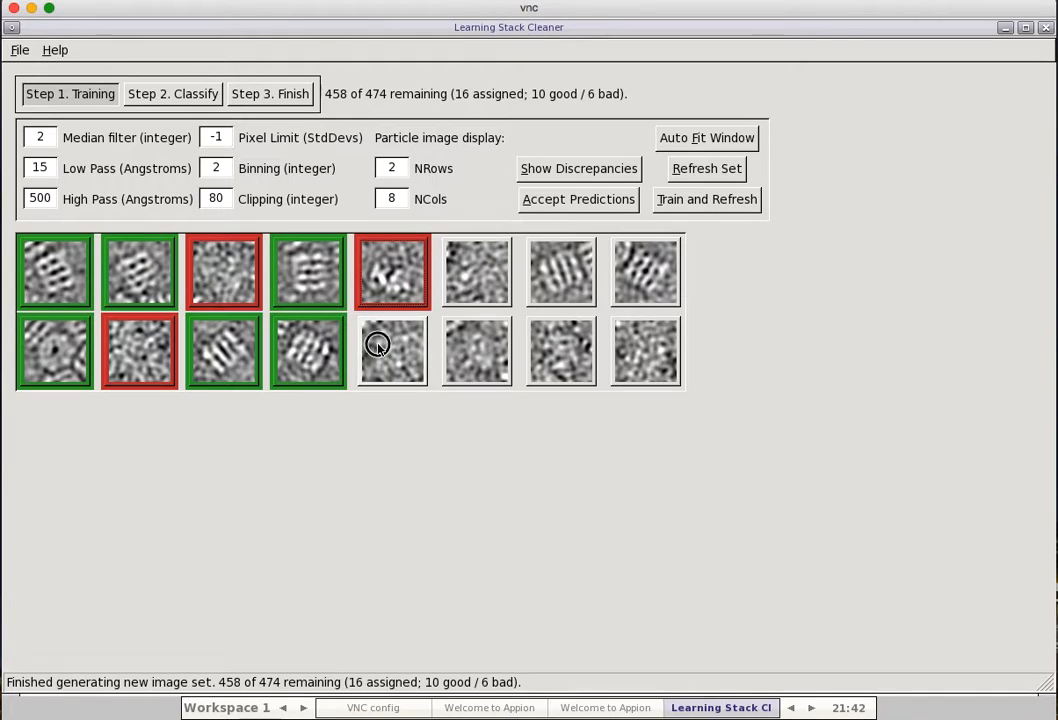
left_click(378, 350)
left_click(378, 350)
left_click(475, 350)
left_click(475, 350)
left_click(472, 286)
left_click(472, 286)
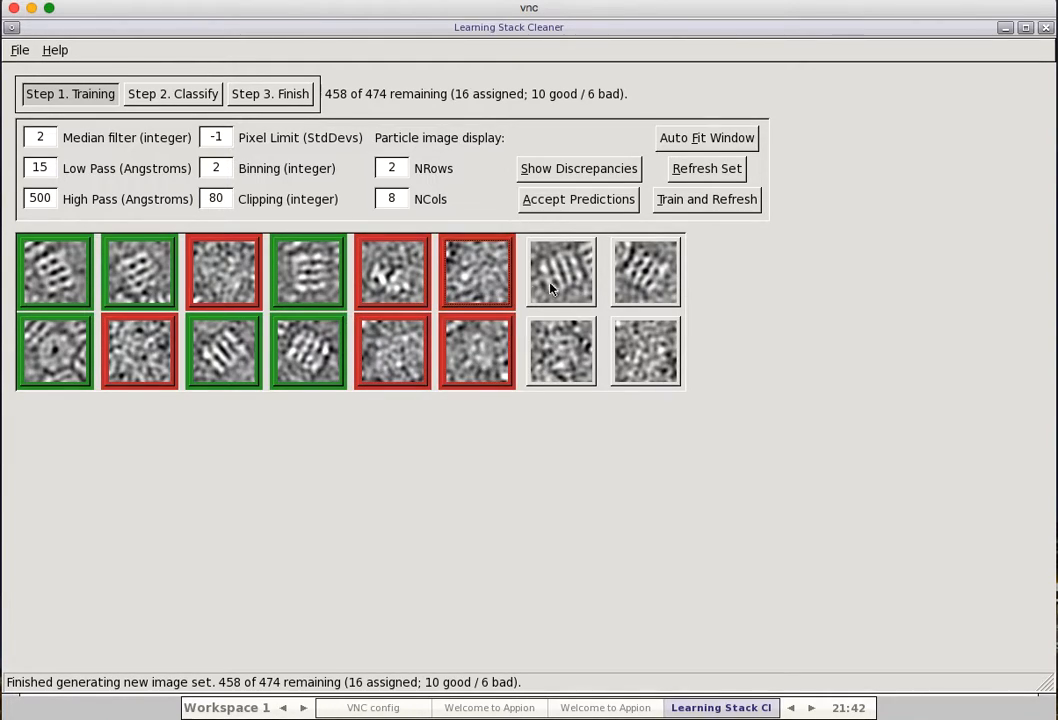
left_click(560, 280)
left_click(625, 290)
left_click(645, 350)
left_click(645, 350)
left_click(580, 352)
left_click(580, 352)
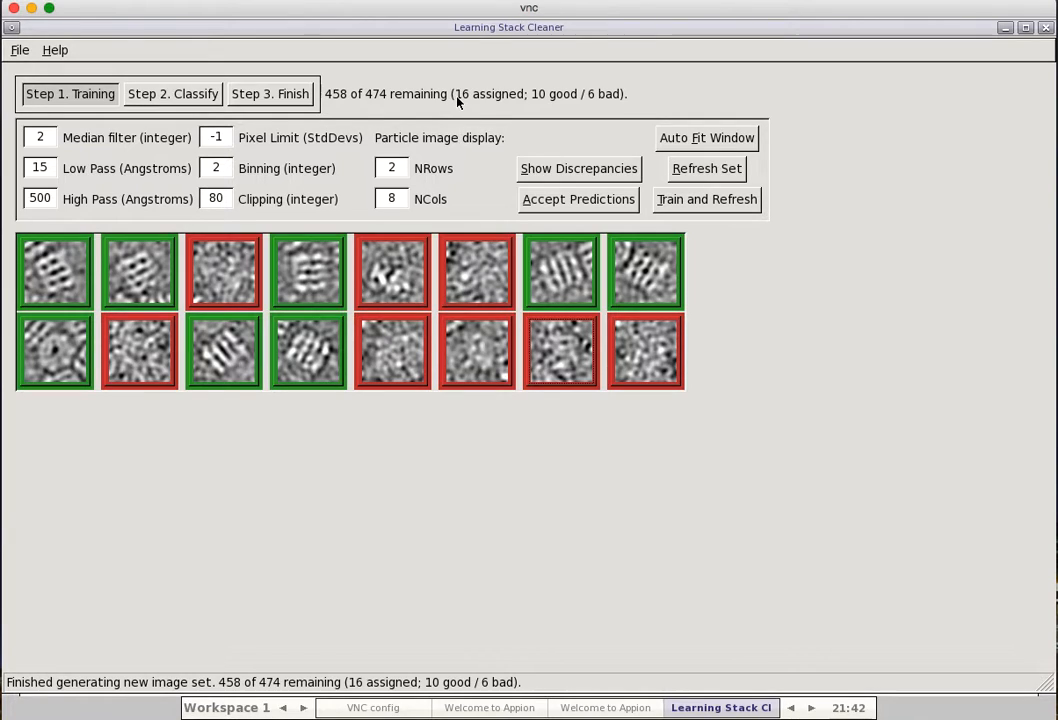
left_click(685, 172)
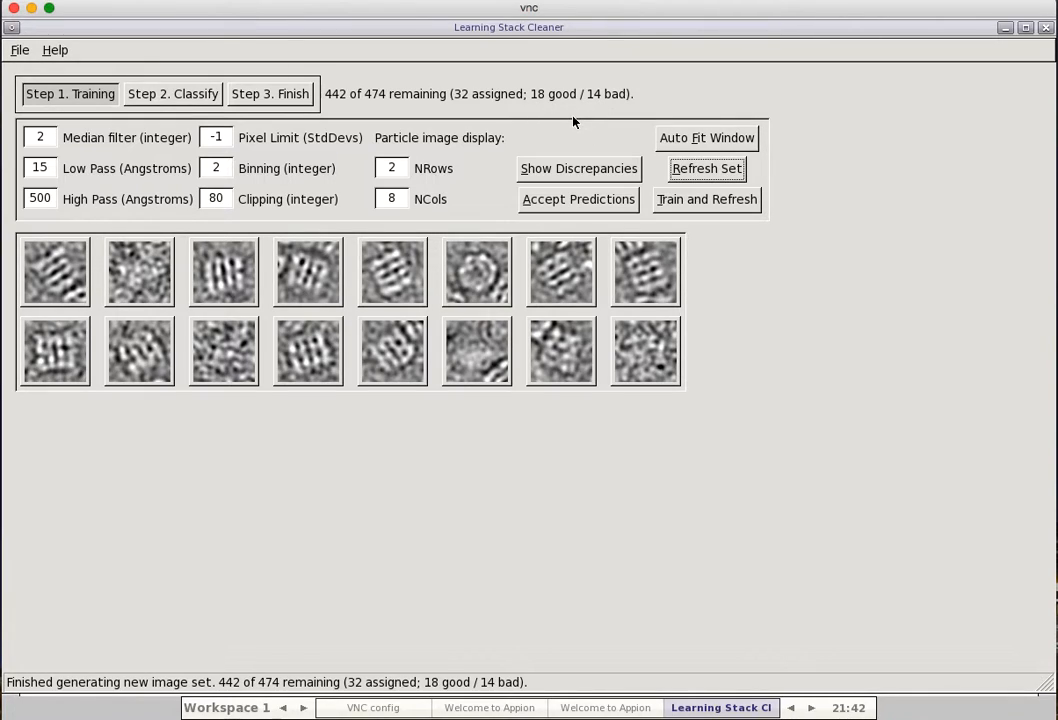
left_click(713, 197)
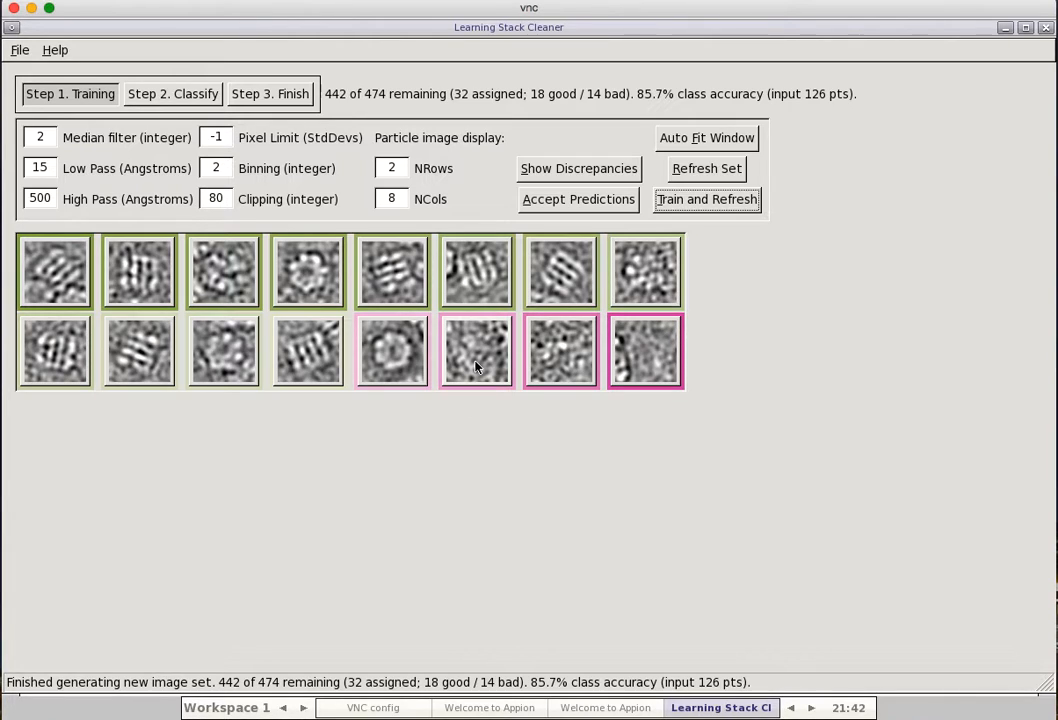
- Mark the third upper-row particle bad, the last upper-row and first five lower-row particles good, and accept the remaining predictions
left_click(233, 296)
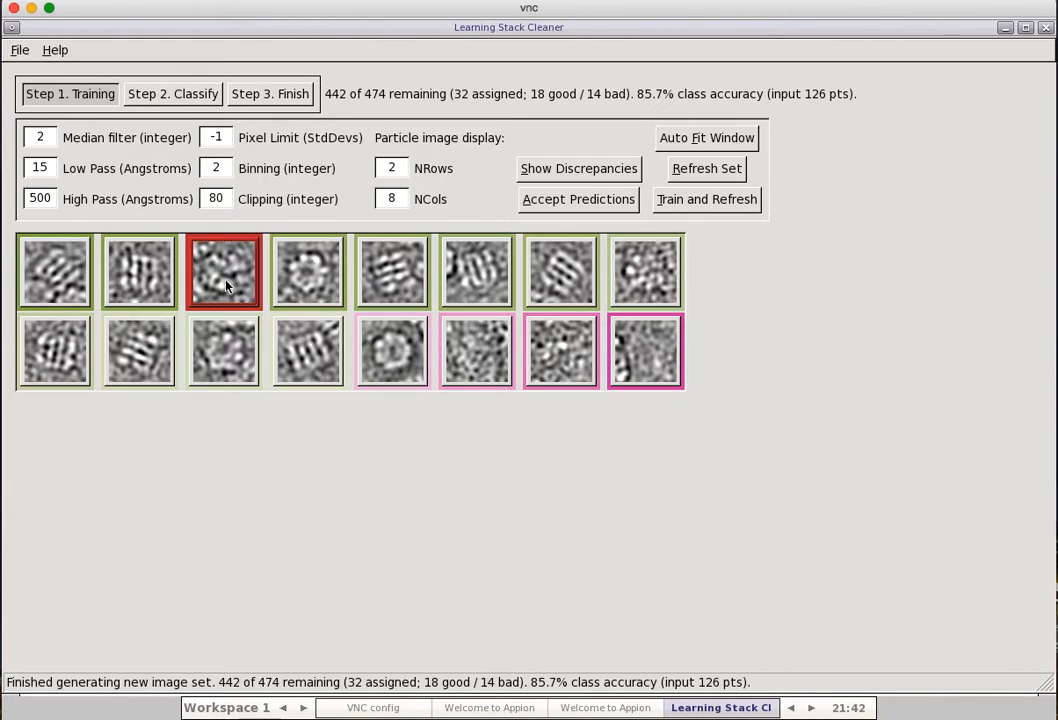
left_click(390, 354)
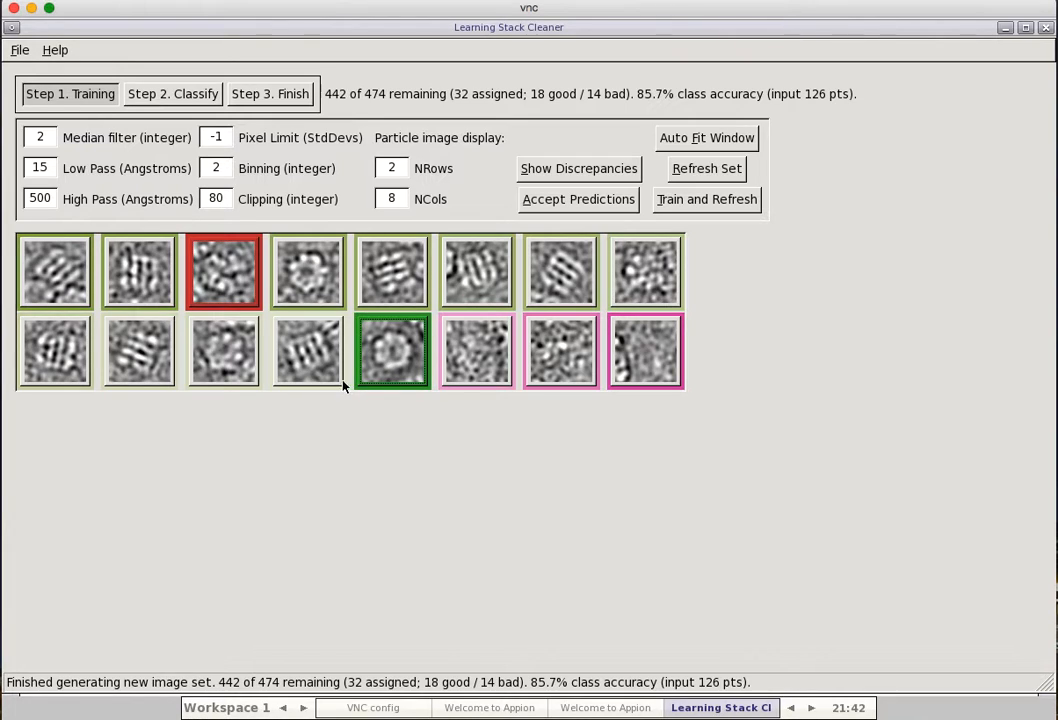
left_click(320, 368)
left_click(238, 360)
left_click(140, 358)
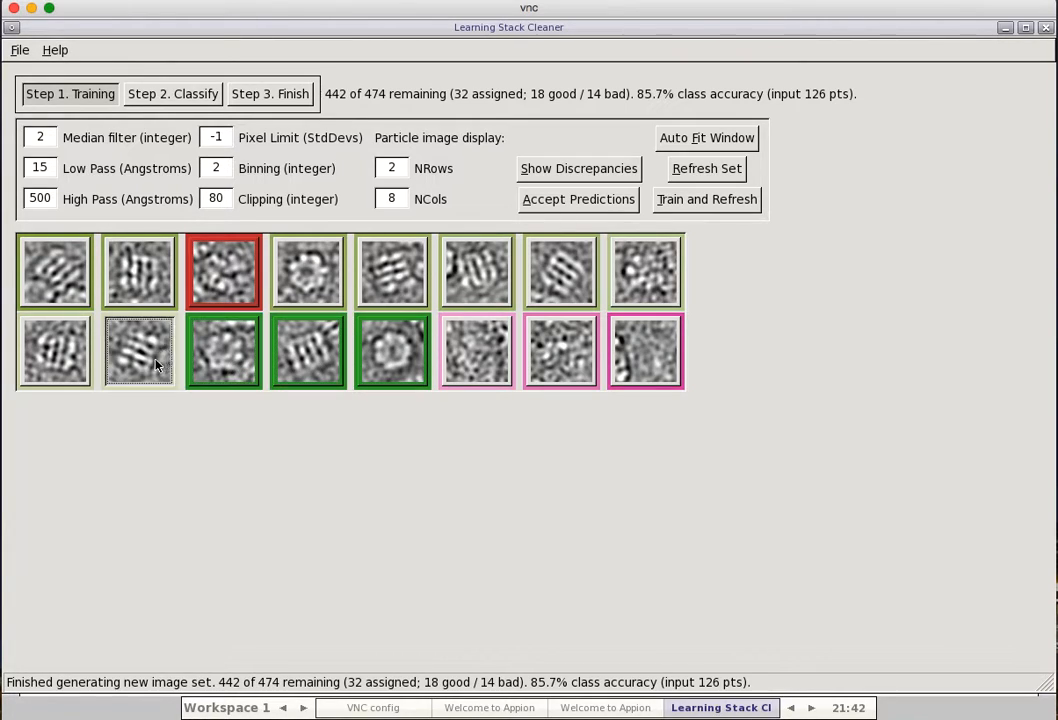
left_click(65, 362)
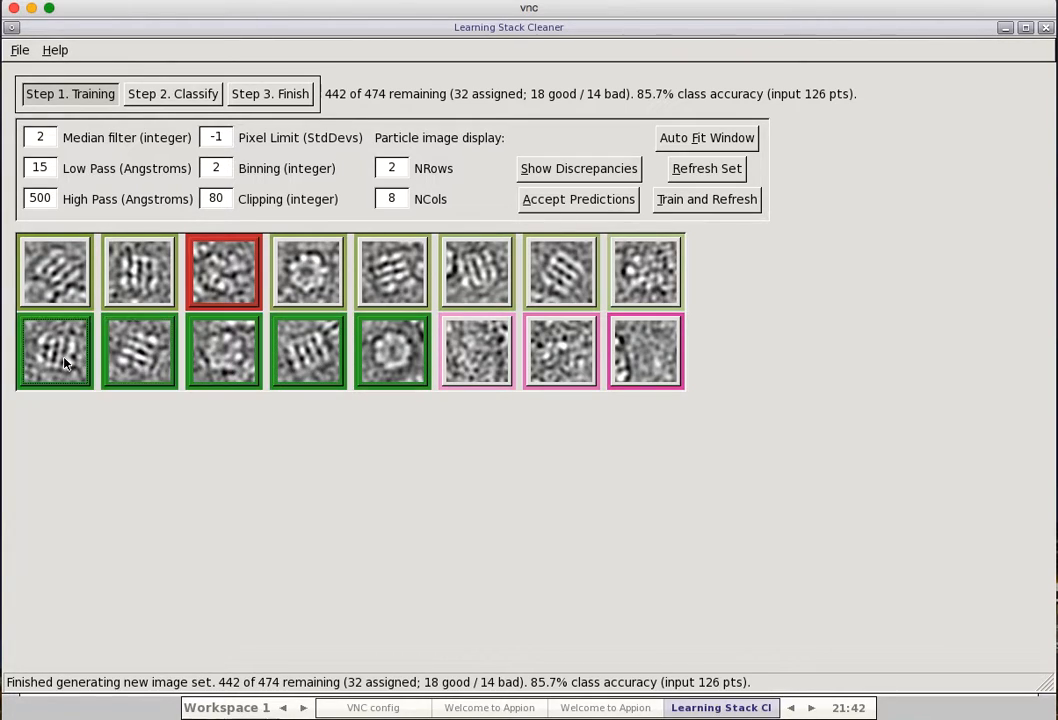
left_click(649, 292)
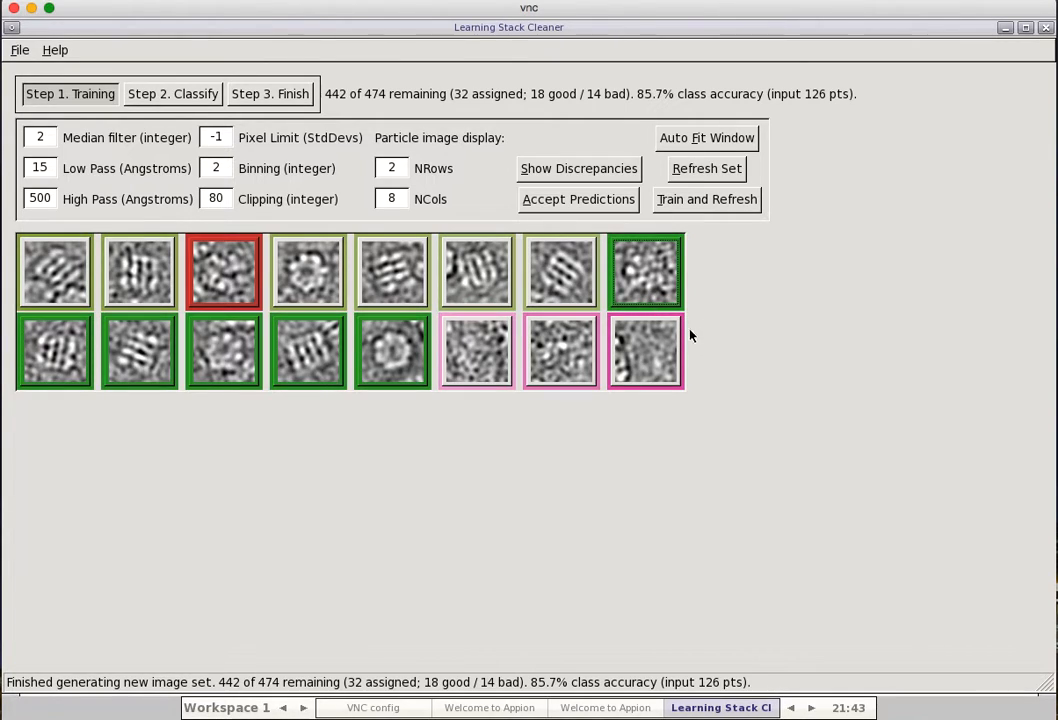
left_click(590, 196)
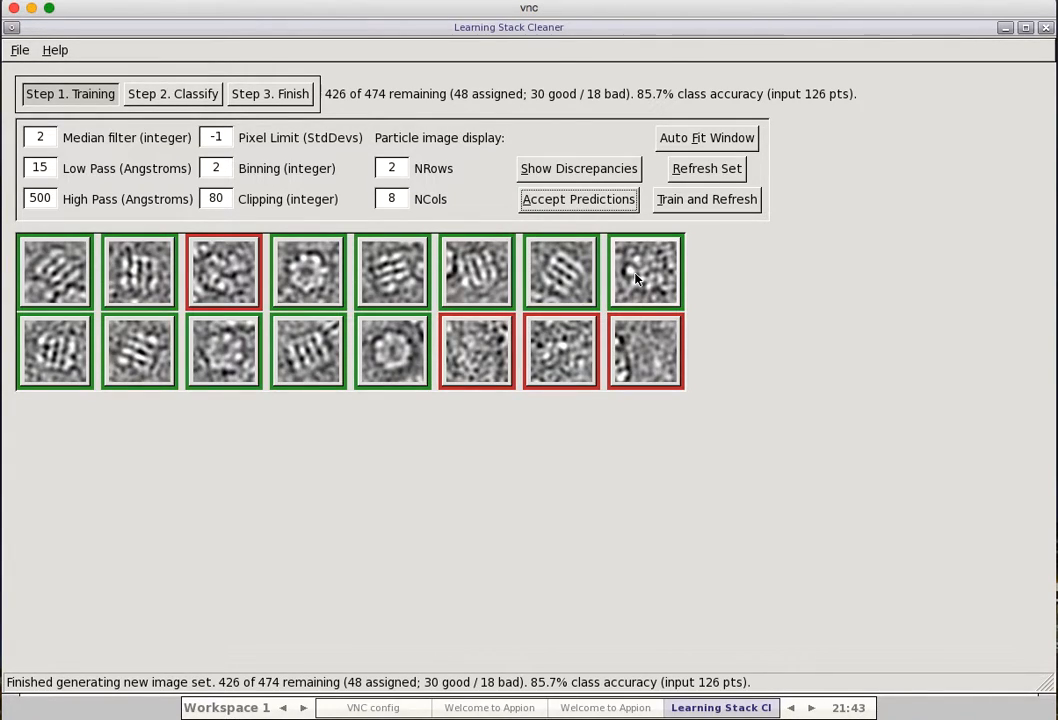
- Retrain the classifier, label the first and sixth lower-row images bad and the second to fifth good, and accept the remaining predictions
left_click(684, 204)
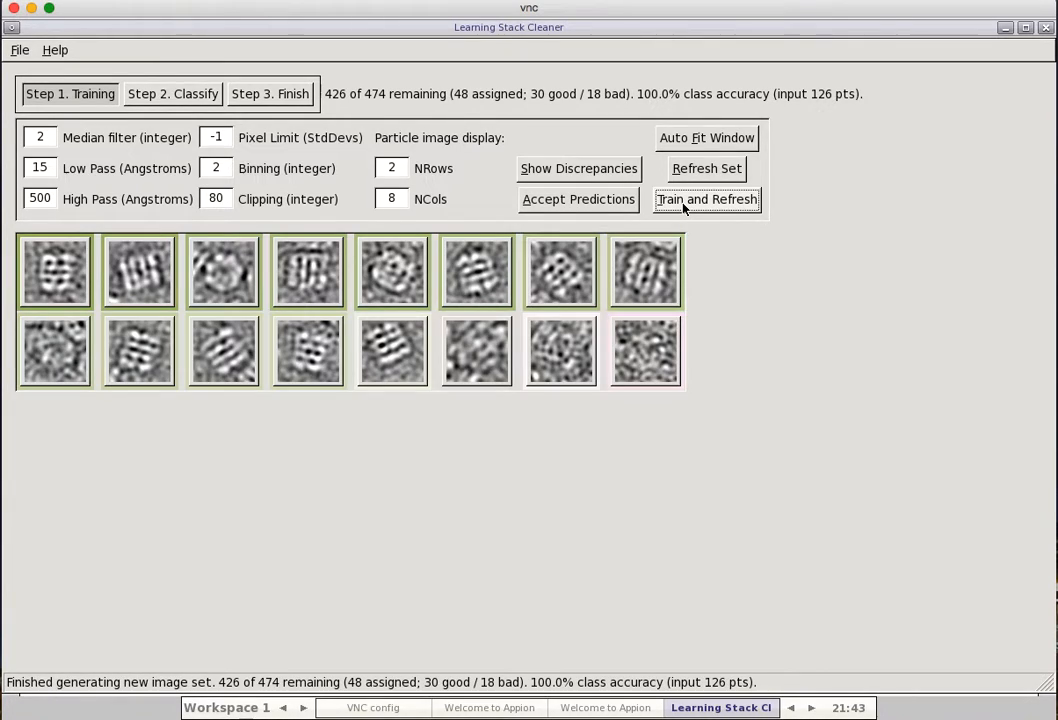
left_click(60, 362)
left_click(368, 360)
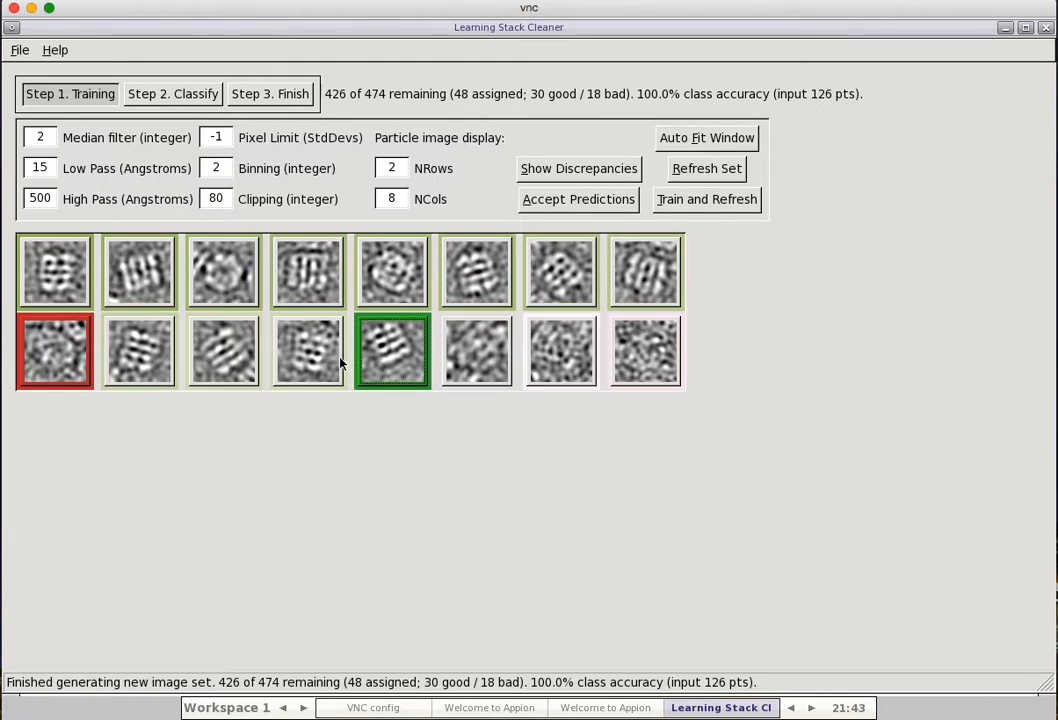
left_click(320, 360)
left_click(245, 360)
left_click(167, 365)
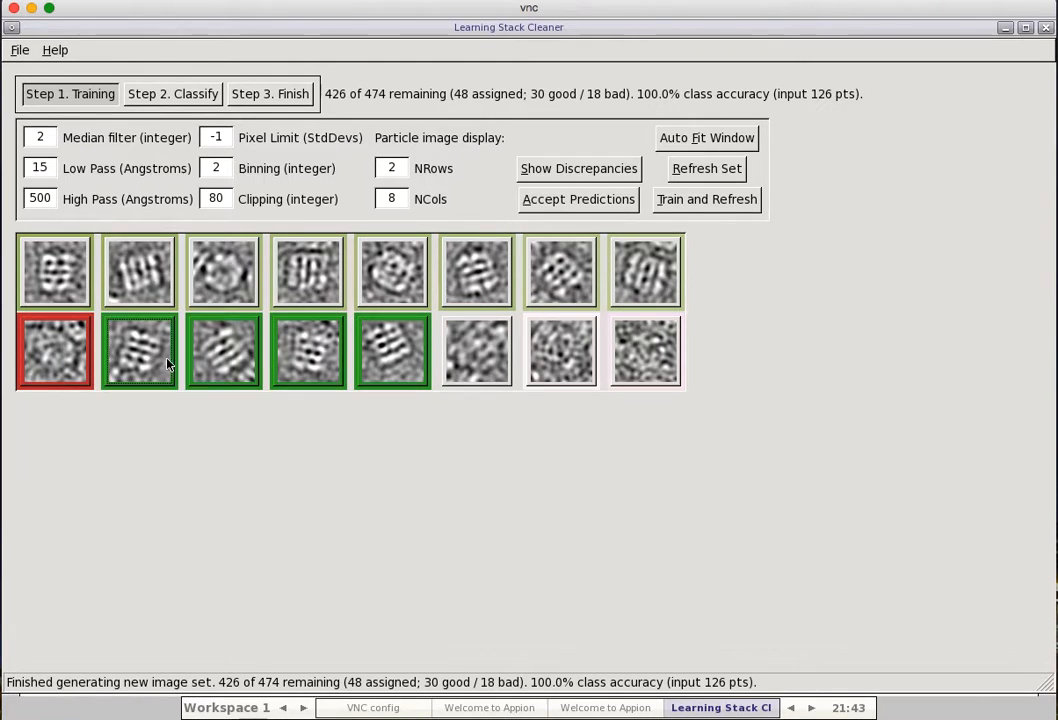
left_click(490, 362)
left_click(590, 200)
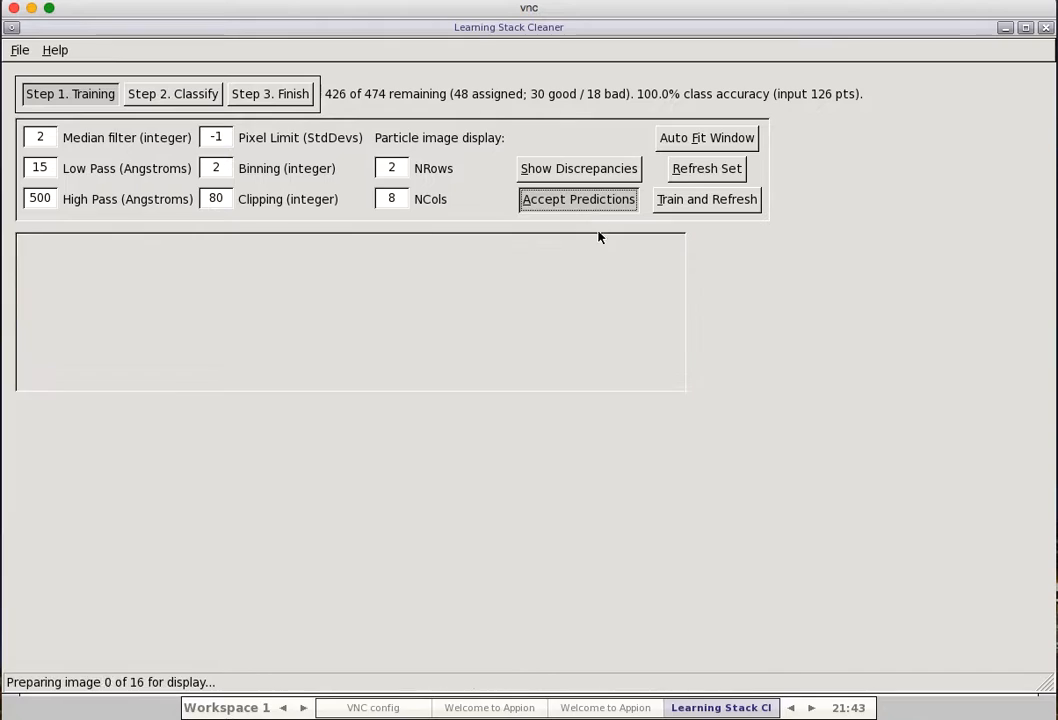
- Retrain the classifier and, in the new set, mark lower-row images two to four bad and five to seven good
left_click(676, 205)
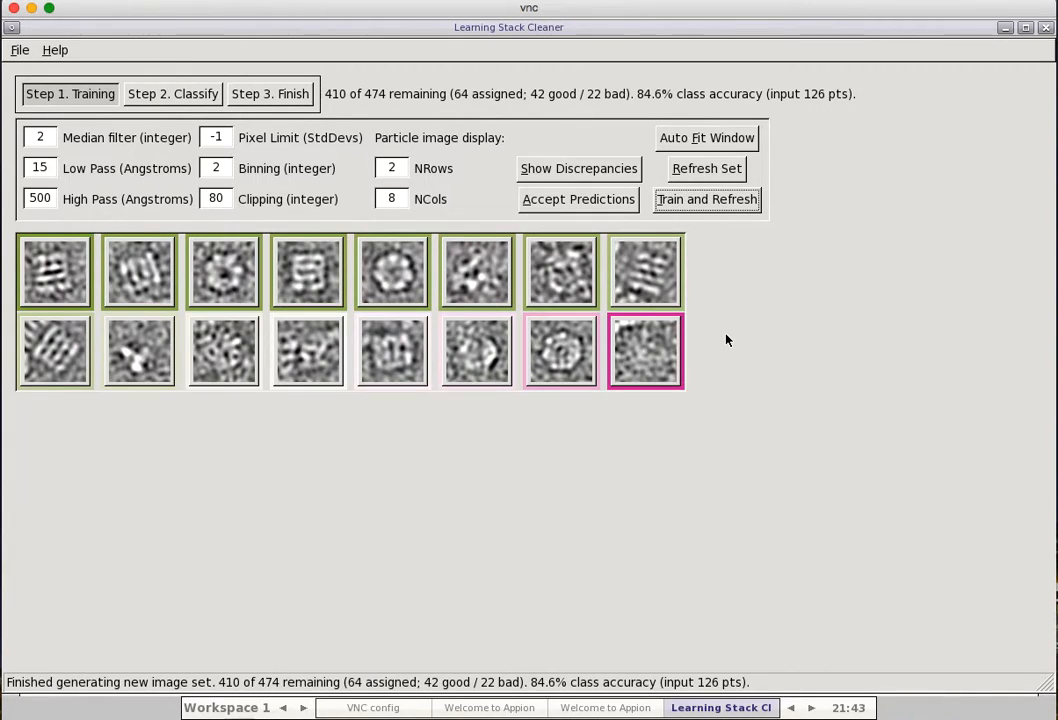
left_click(540, 365)
left_click(490, 362)
left_click(395, 365)
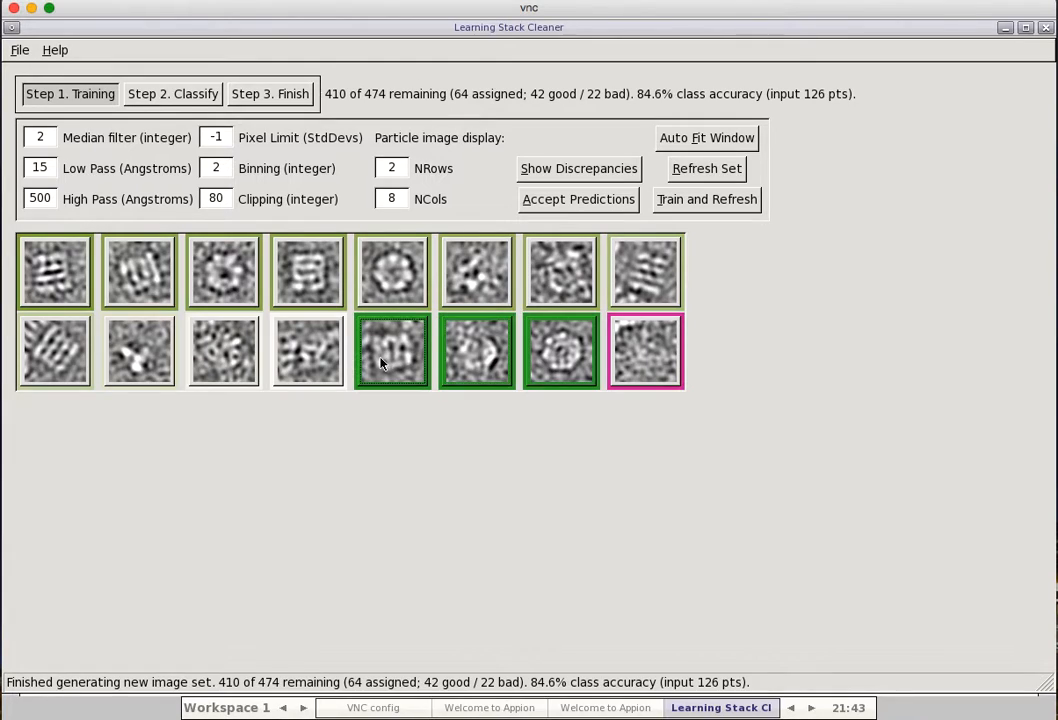
double_click(321, 365)
double_click(219, 366)
double_click(142, 364)
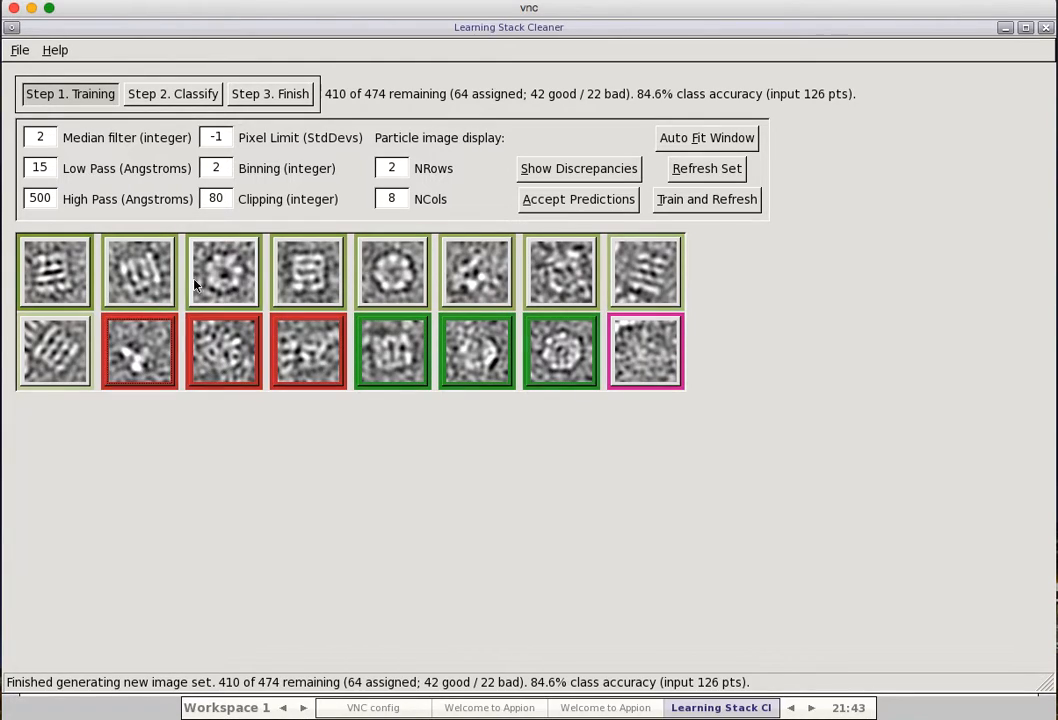
- Mark the sixth and seventh upper-row images bad and accept the predictions for the rest of the set
double_click(485, 285)
left_click(566, 274)
left_click(566, 274)
left_click(607, 200)
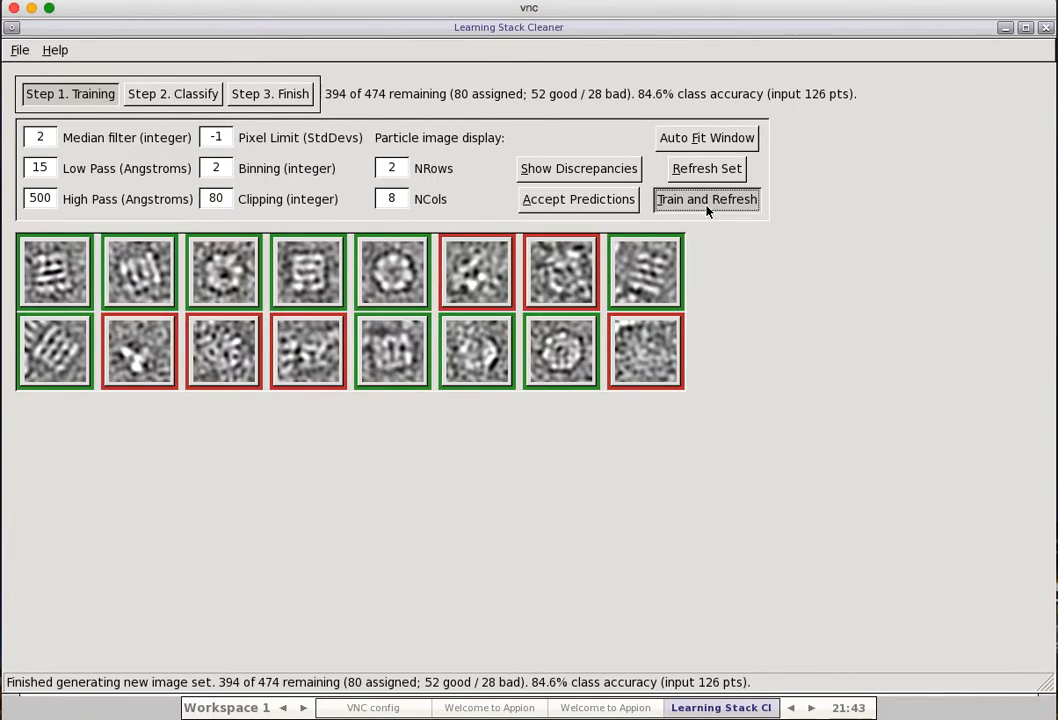
- Retrain the classifier, then mark the second, seventh and eighth upper-row images bad and the first lower-row particle good
left_click(662, 203)
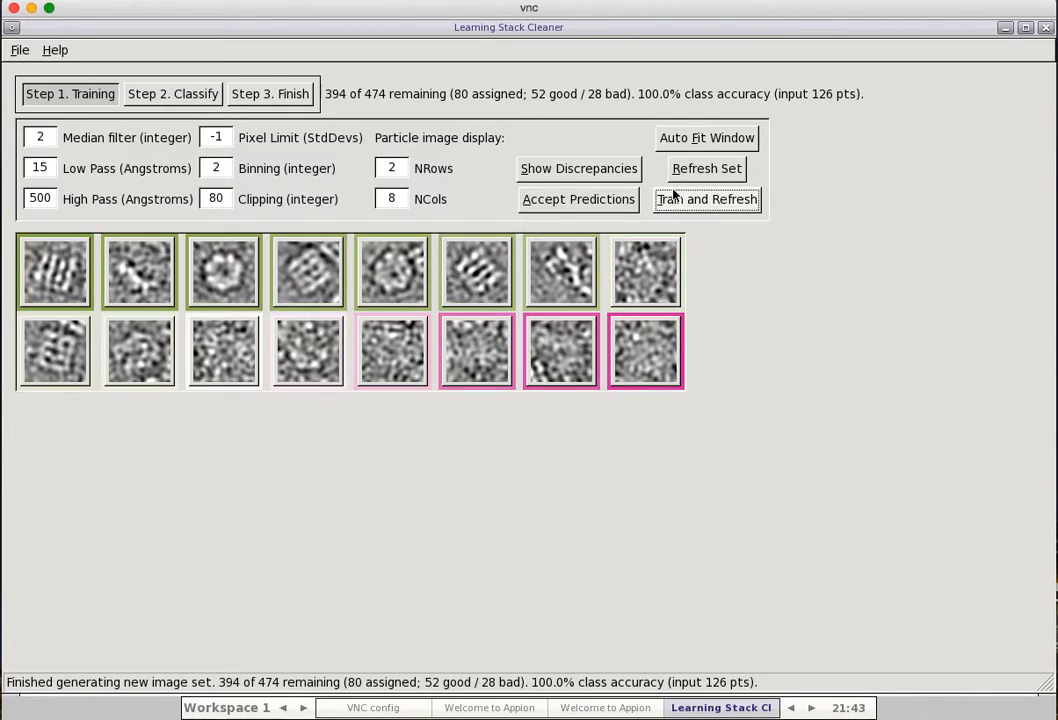
left_click(577, 270)
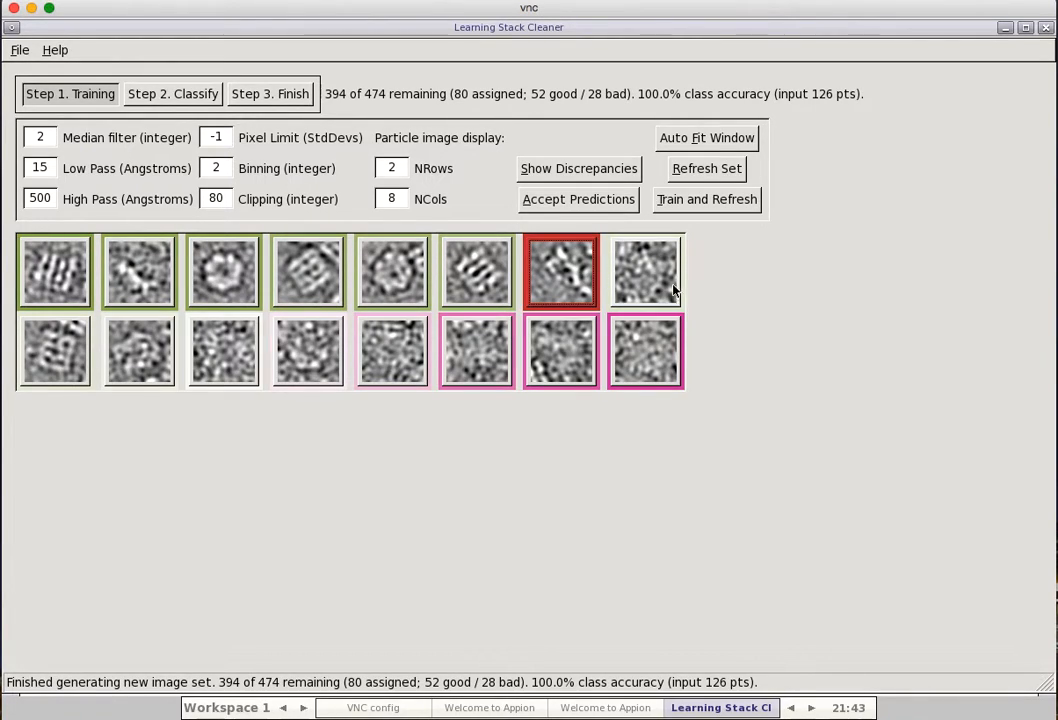
left_click(645, 270)
left_click(57, 366)
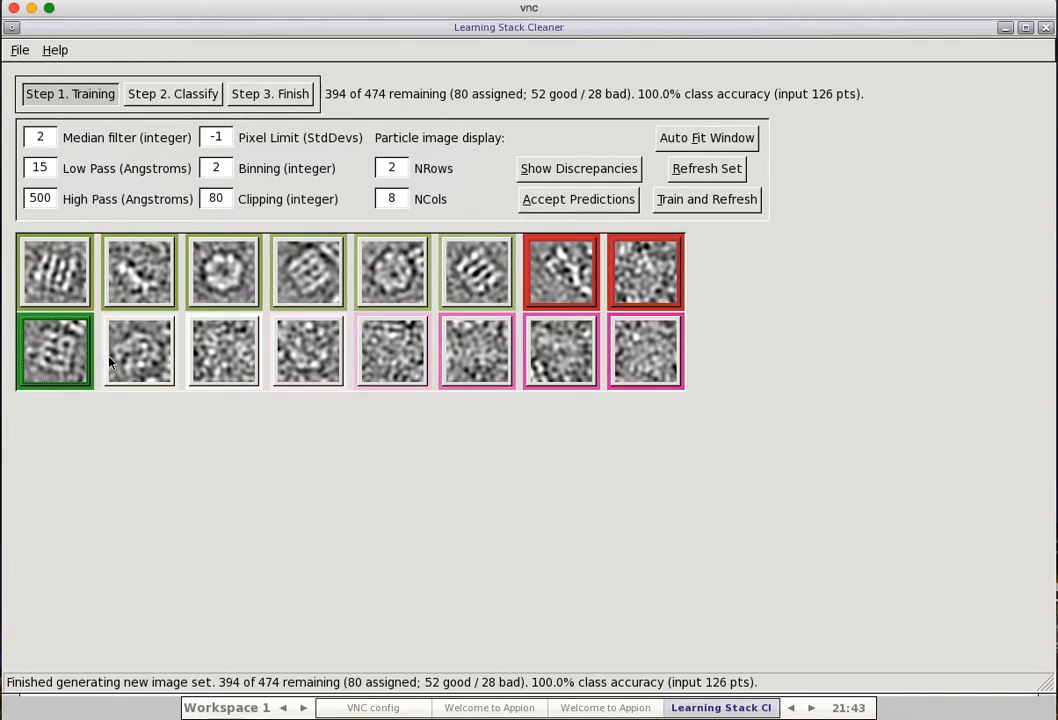
left_click(139, 270)
left_click(139, 270)
- Mark the second and third lower-row images bad and the fourth good, and accept the remaining predictions
left_click(138, 345)
left_click(138, 345)
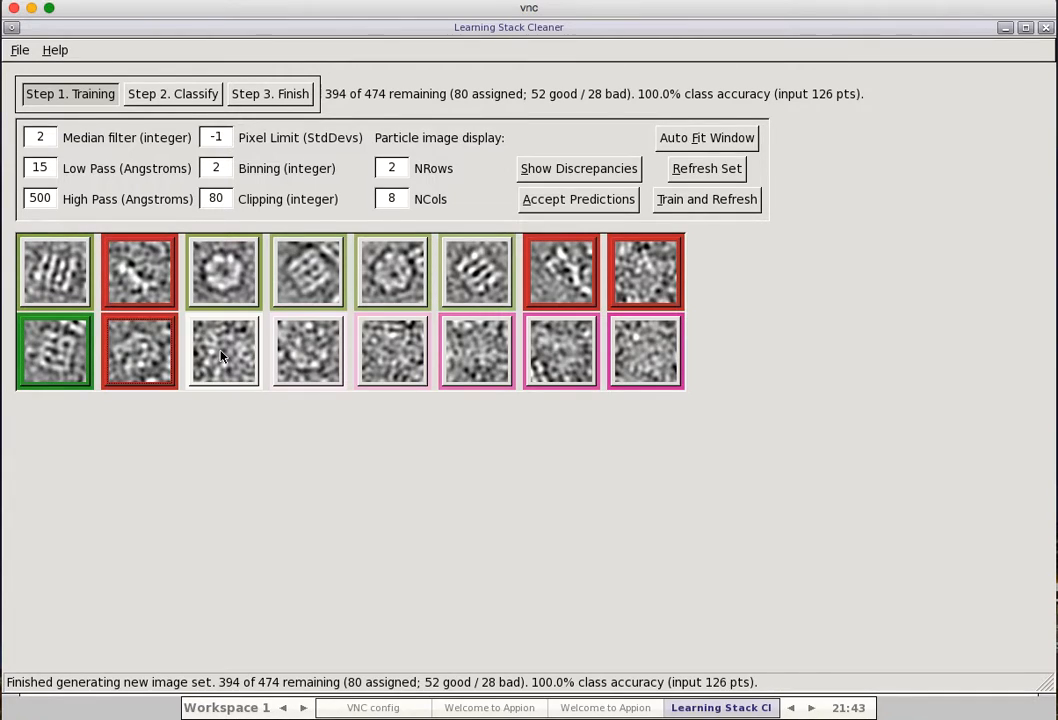
left_click(223, 350)
left_click(223, 350)
left_click(318, 354)
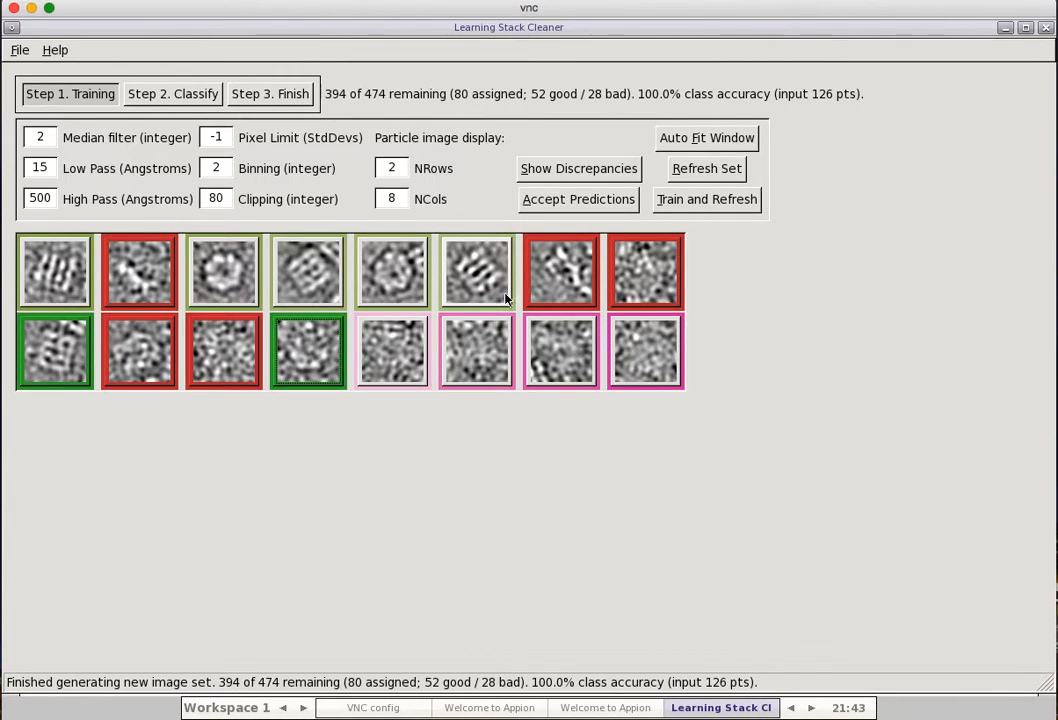
left_click(630, 200)
- Load a fresh set without retraining, mark the third, seventh and eighth lower-row images bad, and accept the other predictions
left_click(697, 169)
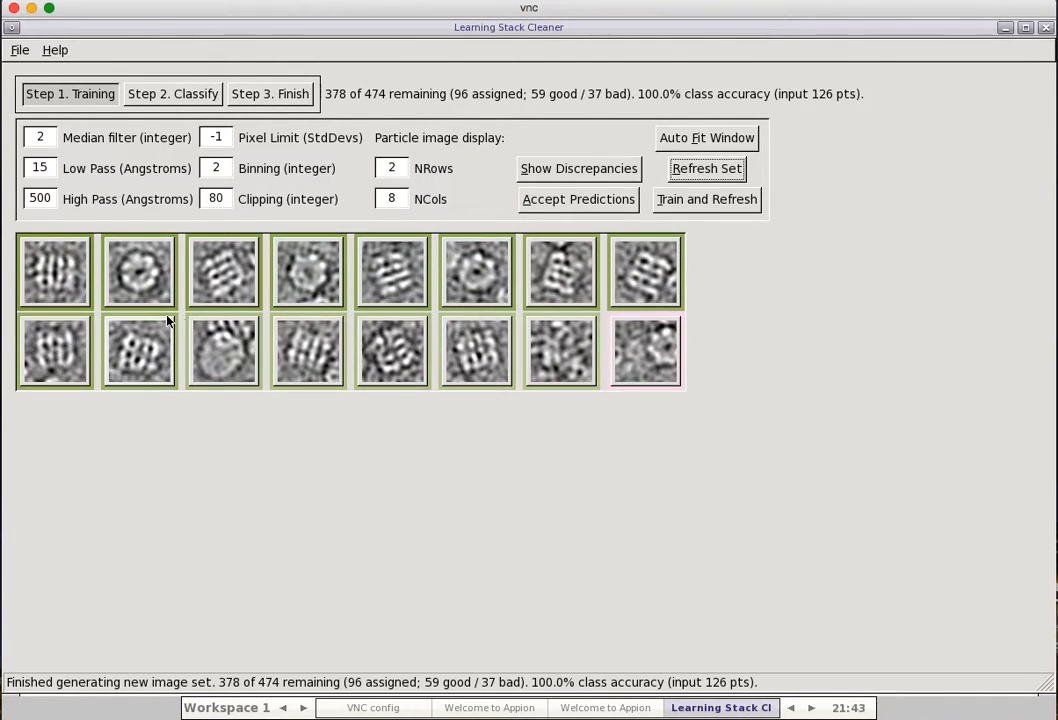
left_click(220, 352)
left_click(220, 352)
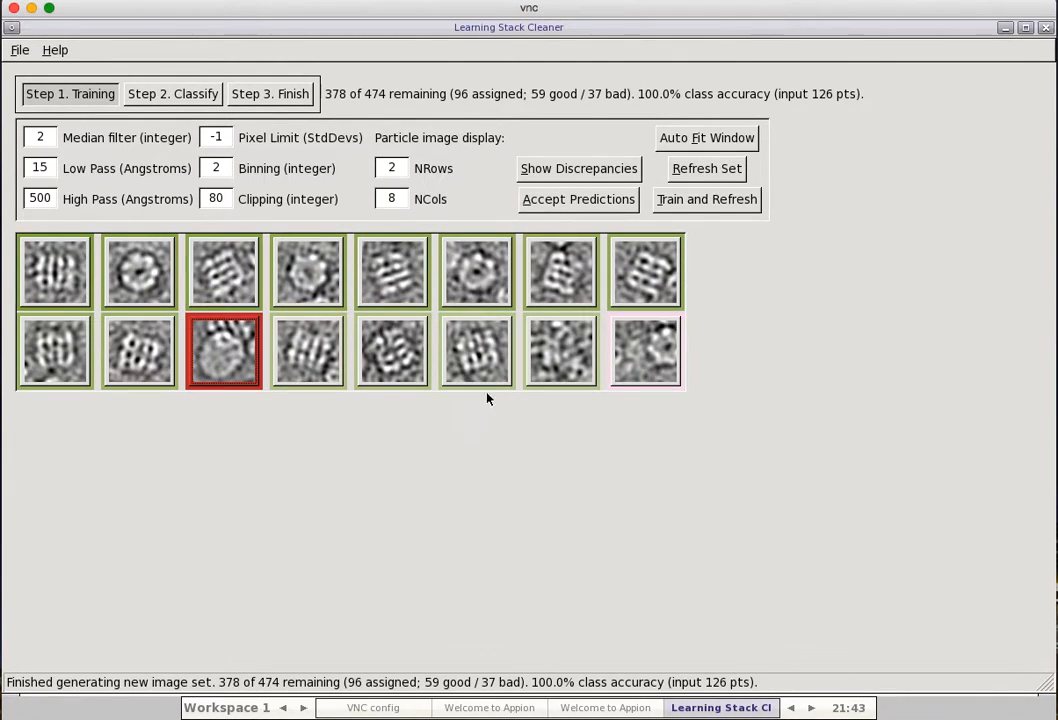
left_click(563, 360)
left_click(630, 362)
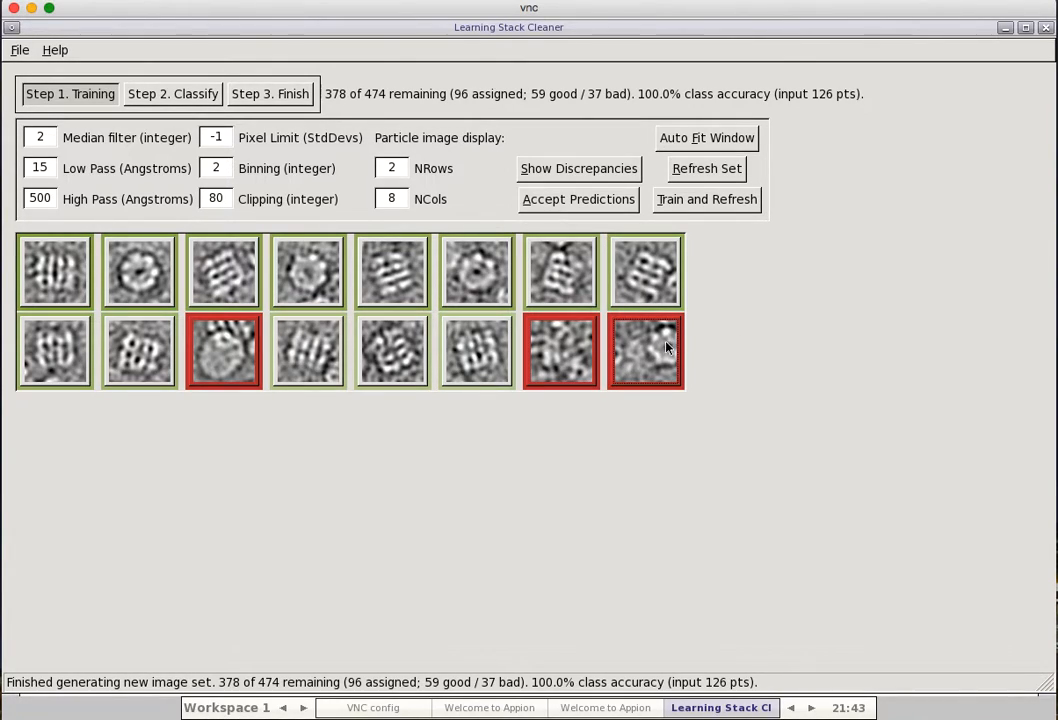
left_click(587, 205)
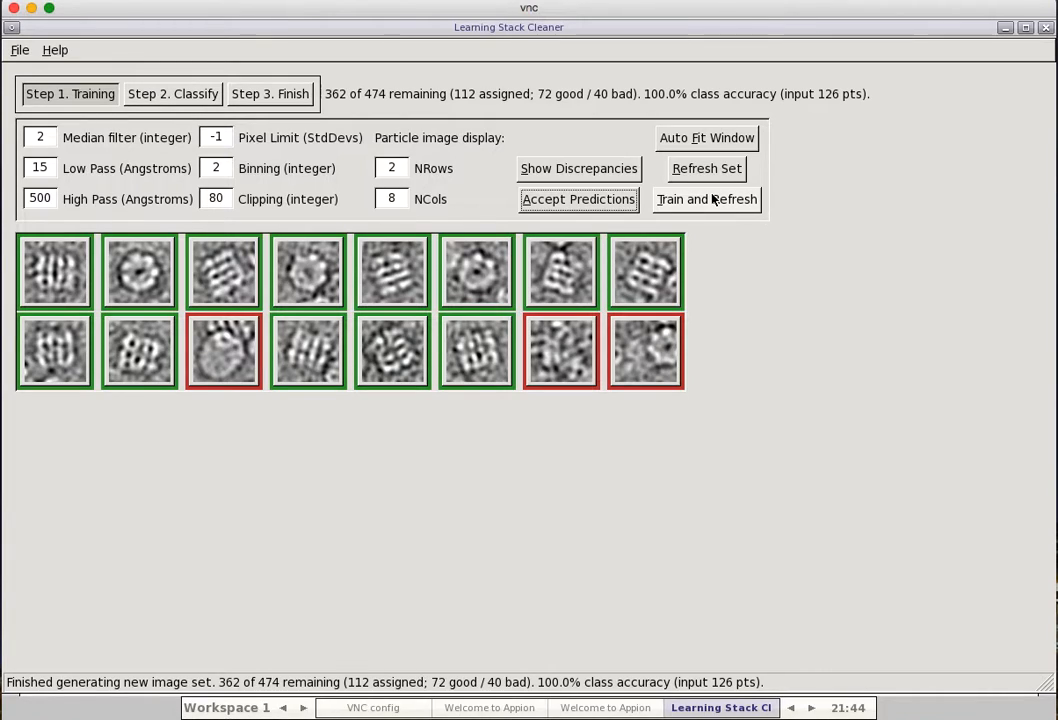
- Retrain the classifier, mark the sixth upper-row image bad and the fifth lower-row particle good, and accept the remaining predictions
left_click(715, 206)
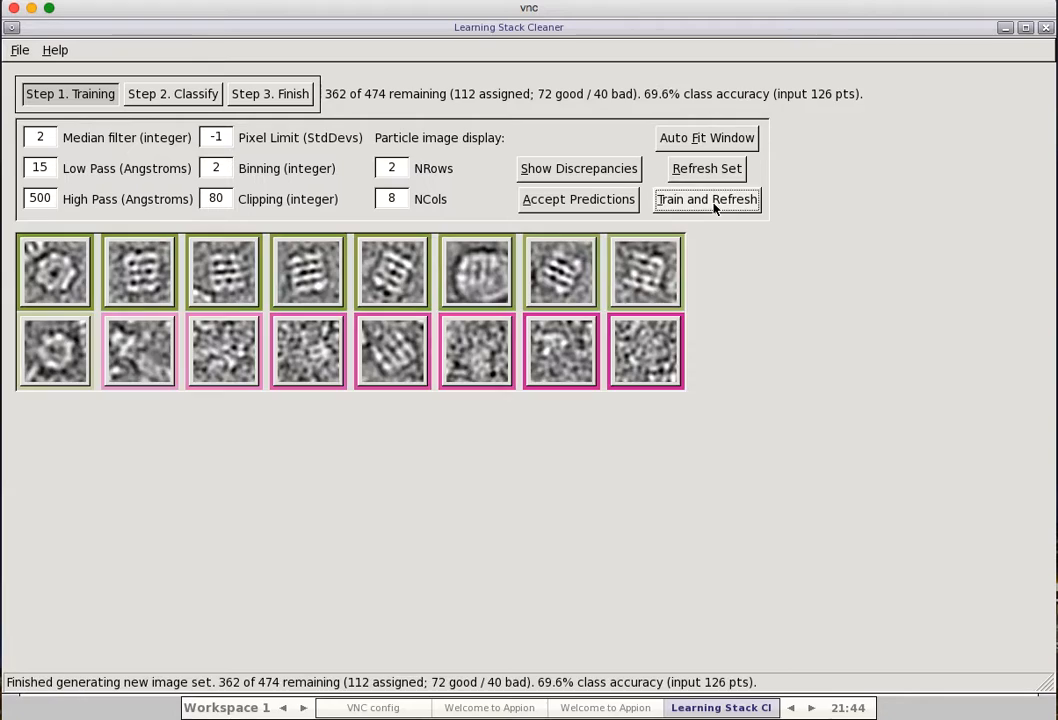
left_click(496, 267)
left_click(496, 267)
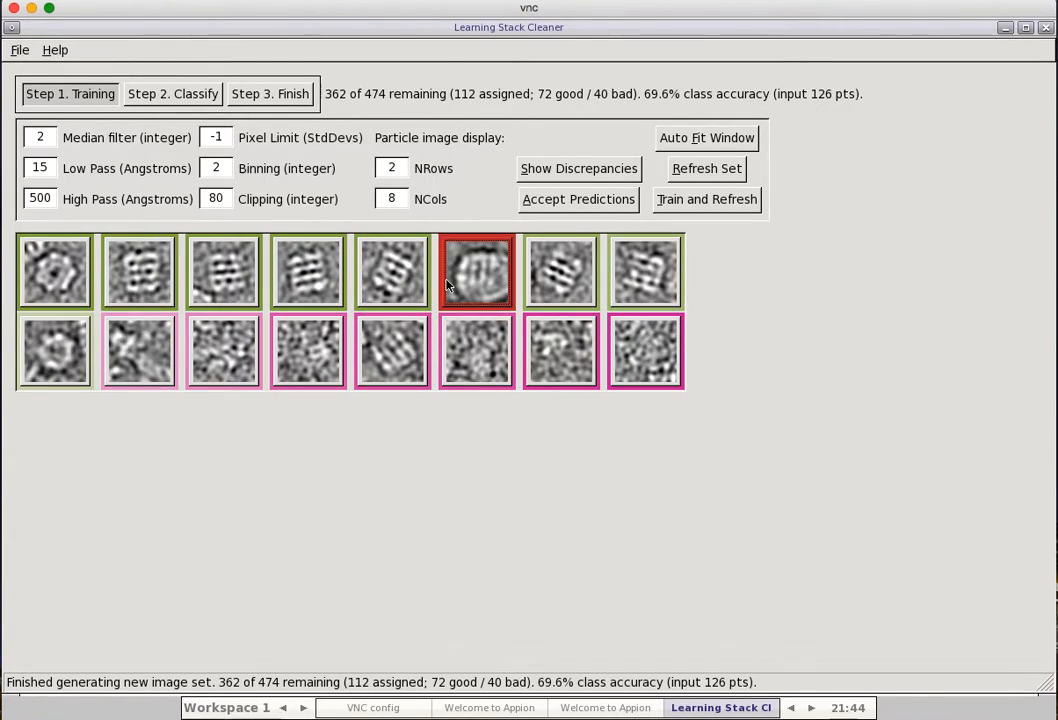
left_click(405, 360)
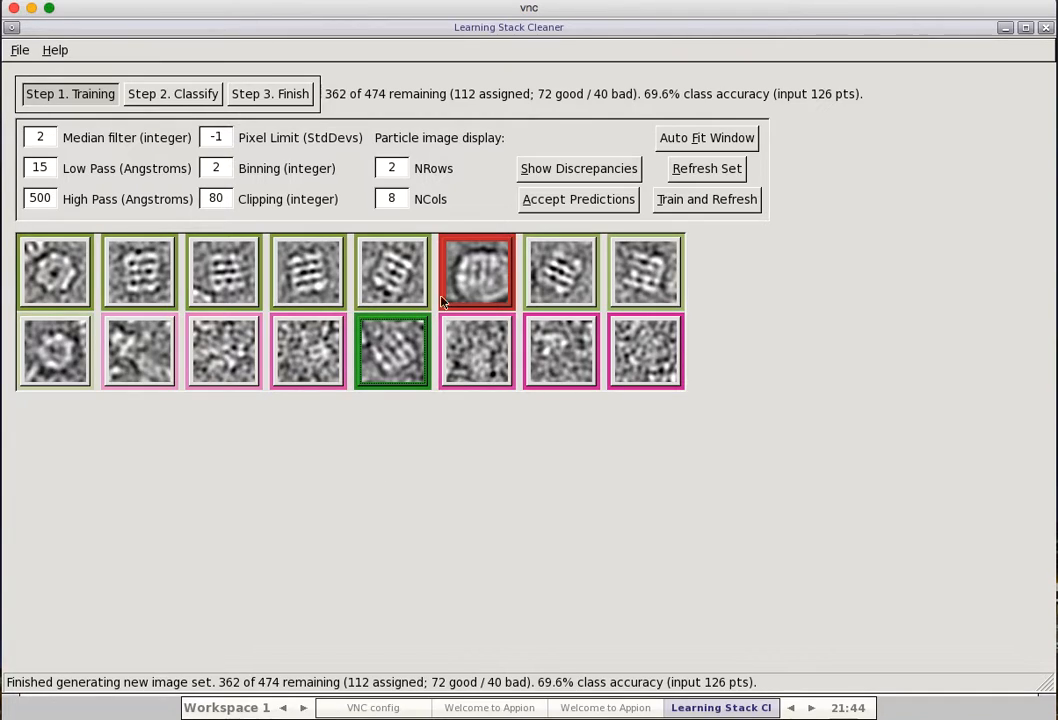
left_click(570, 200)
- Retrain the classifier, then mark the fourth upper-row image bad and the first three lower-row particles good
left_click(710, 202)
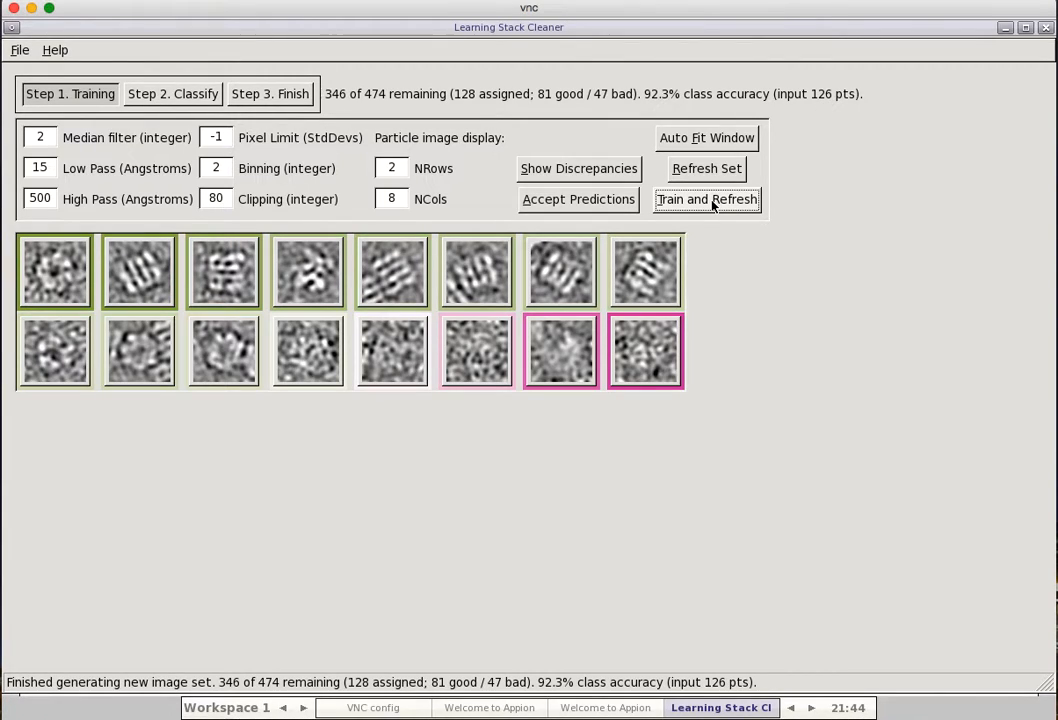
left_click(314, 262)
left_click(140, 350)
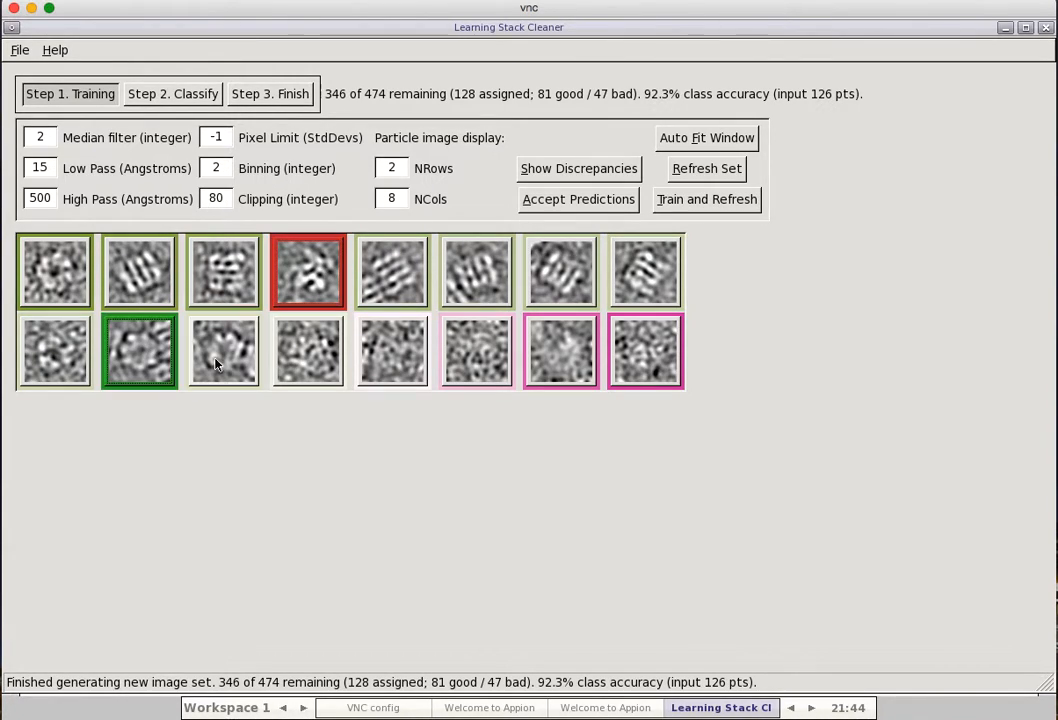
left_click(224, 350)
left_click(60, 350)
- Mark the fourth and fifth lower-row images bad and accept the predictions for the rest
left_click(305, 355)
left_click(305, 355)
left_click(388, 352)
left_click(388, 352)
left_click(576, 204)
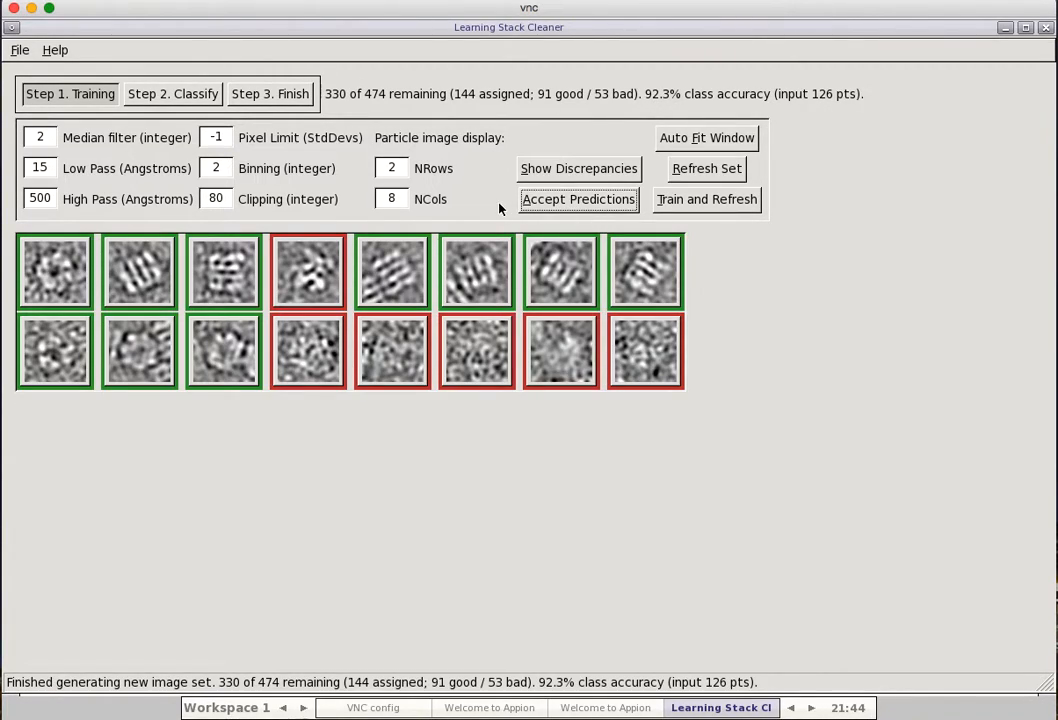
- Set the particle image display to 5 rows and 11 columns and load a new set
left_click_drag(404, 168, 372, 170)
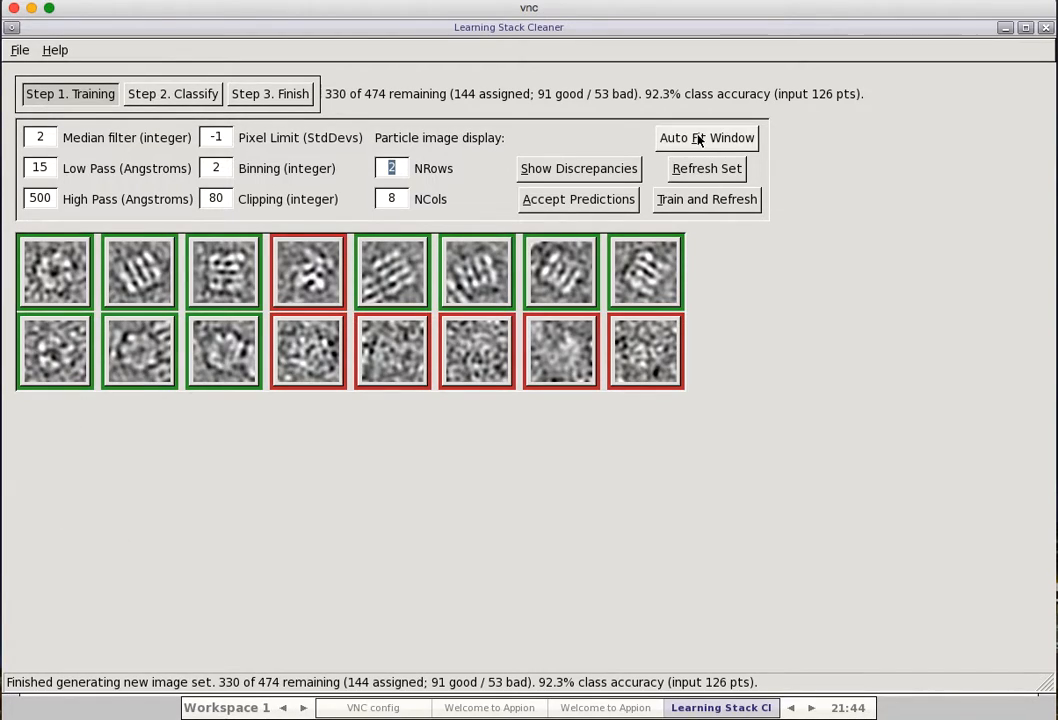
type("5")
left_click(395, 199)
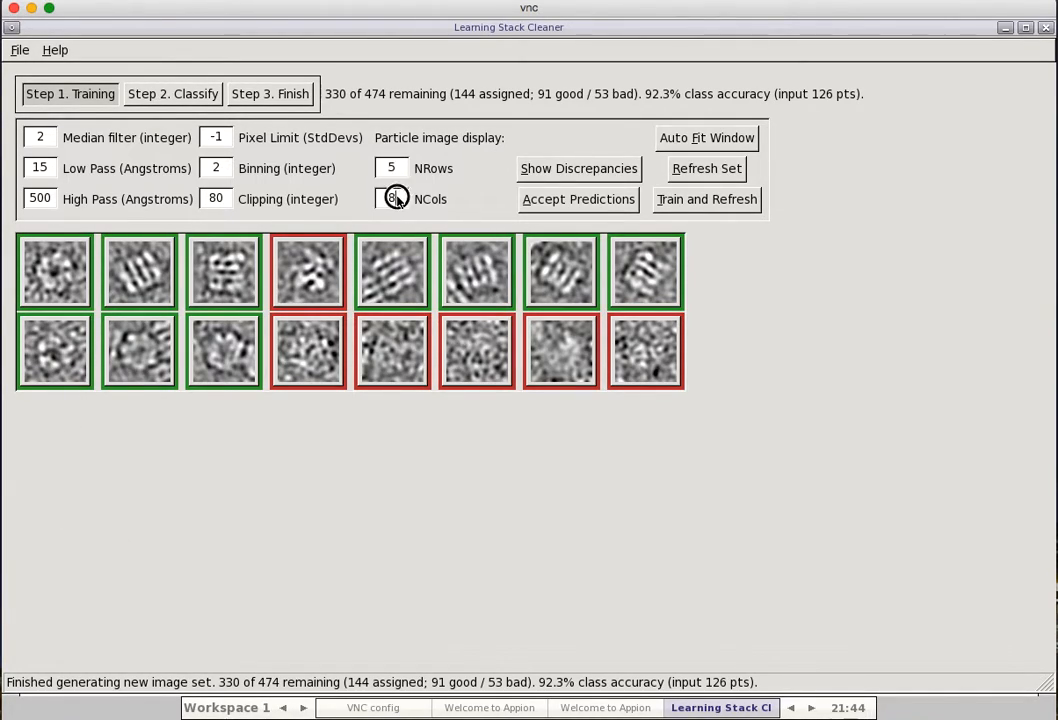
key("BackSpace")
type("11")
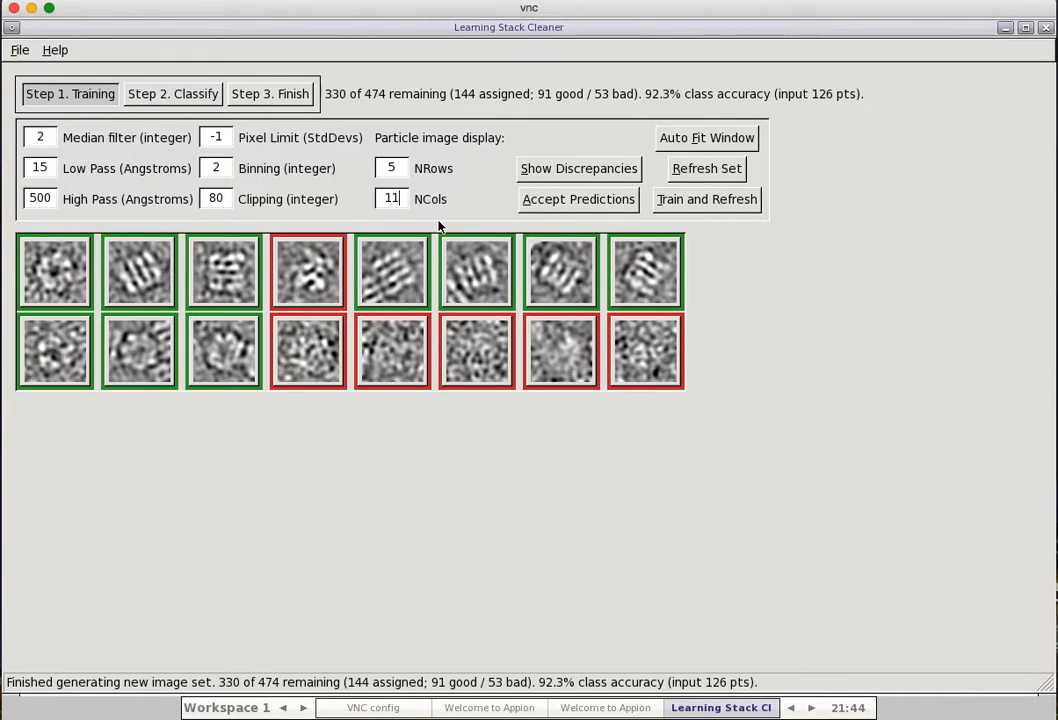
left_click(685, 173)
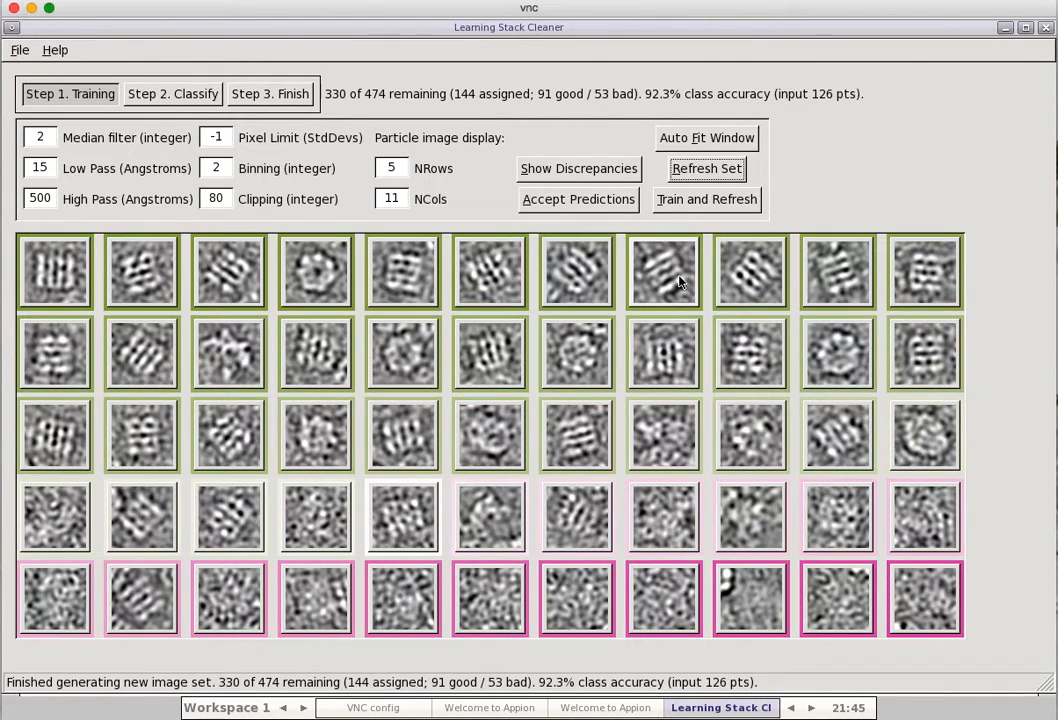
- Mark as bad the third image in row two, the eighth in row three, and the first and fourth in row four
left_click(229, 352)
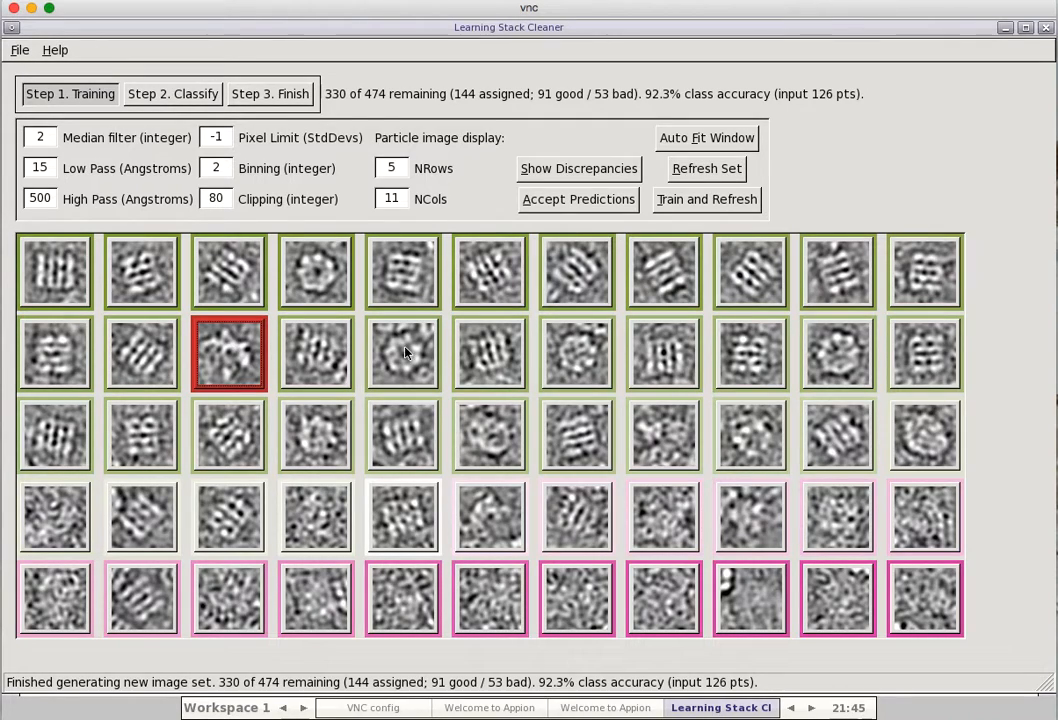
left_click(680, 433)
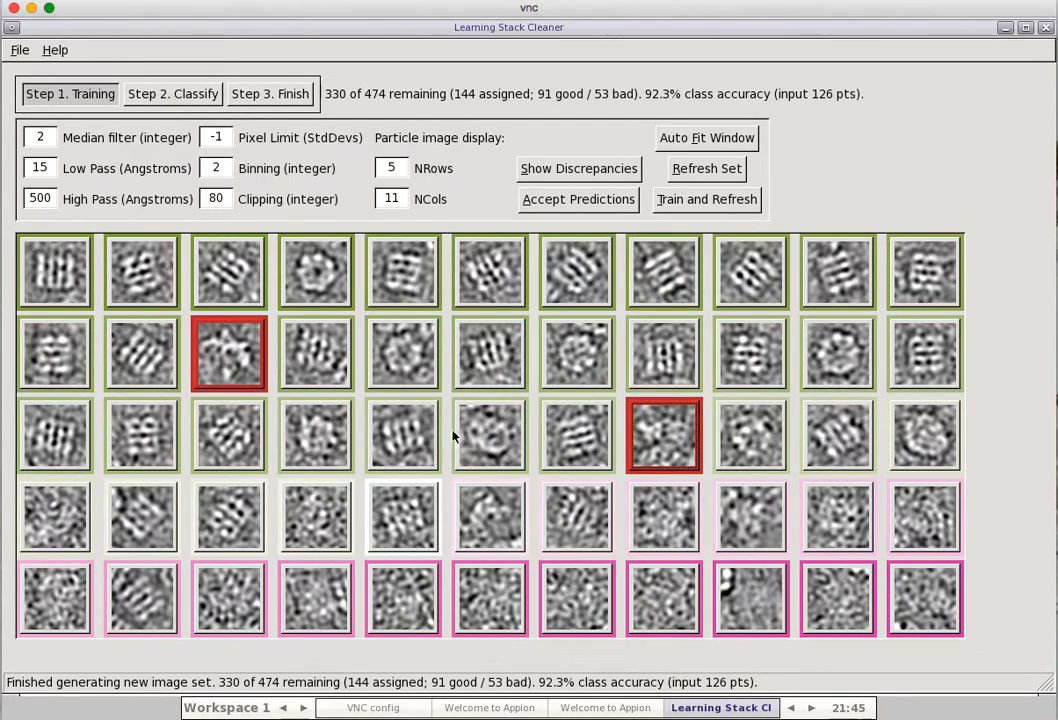
left_click(45, 505)
left_click(316, 515)
left_click(316, 515)
- In row four, mark the second, third, fifth and seventh particles good and the sixth bad
left_click(222, 518)
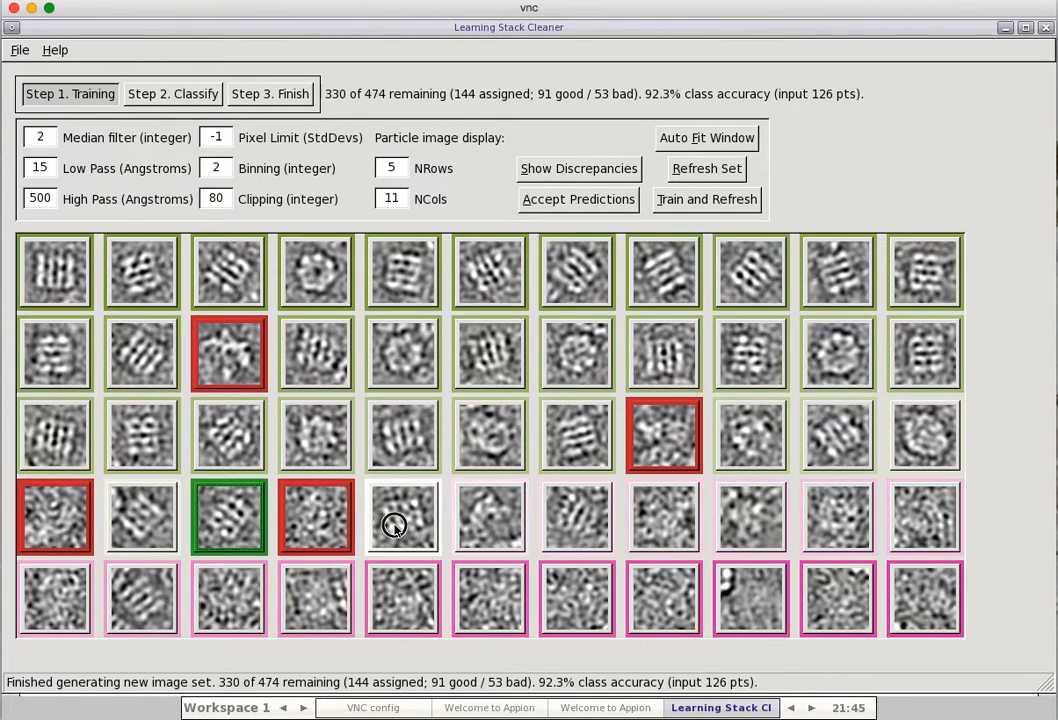
left_click(395, 530)
left_click(489, 520)
left_click(489, 520)
left_click(592, 527)
left_click(592, 527)
left_click(592, 527)
left_click(592, 527)
left_click(141, 517)
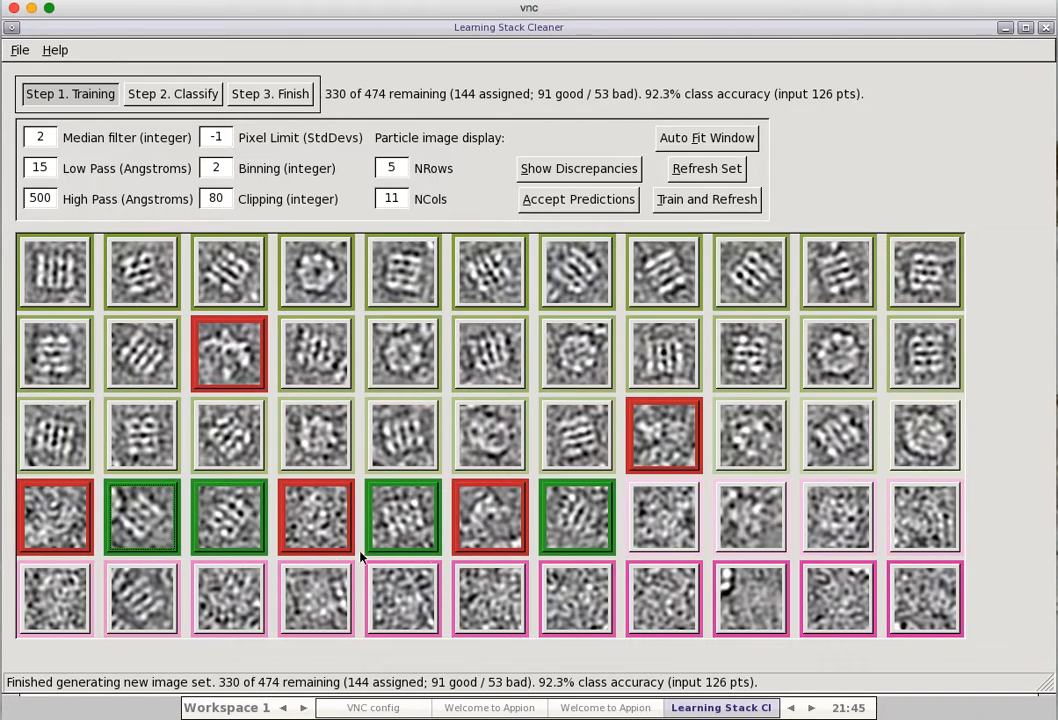
- Mark the ninth and eleventh images in row three bad and the second in row five good, and accept the remaining predictions
left_click(779, 448)
left_click(779, 448)
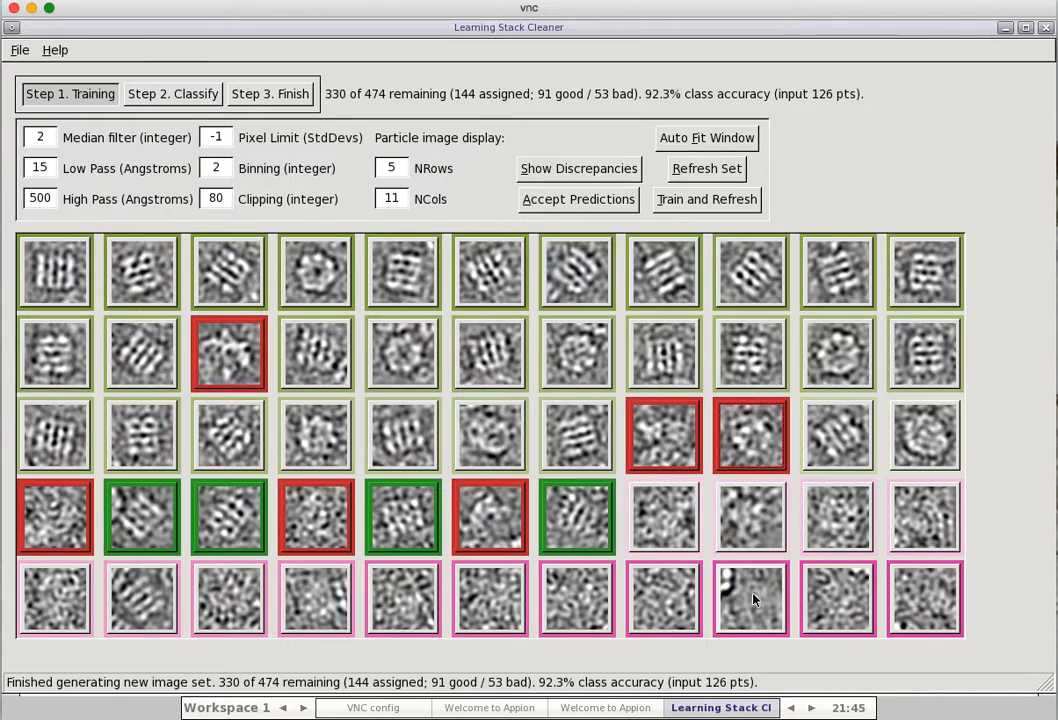
left_click(113, 606)
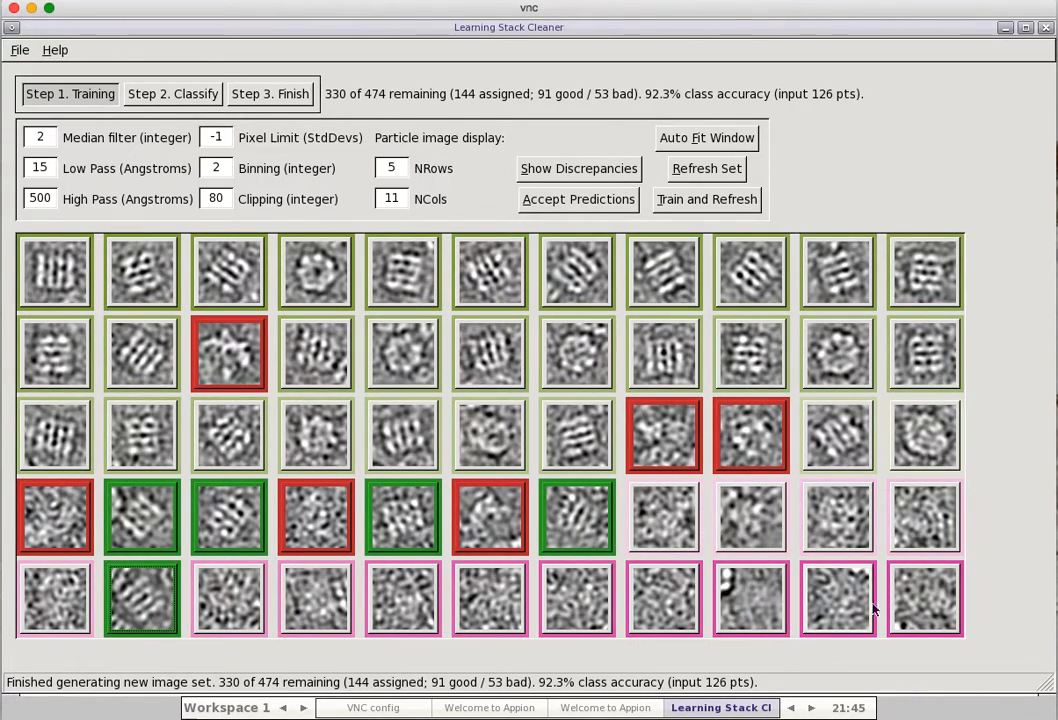
left_click(937, 450)
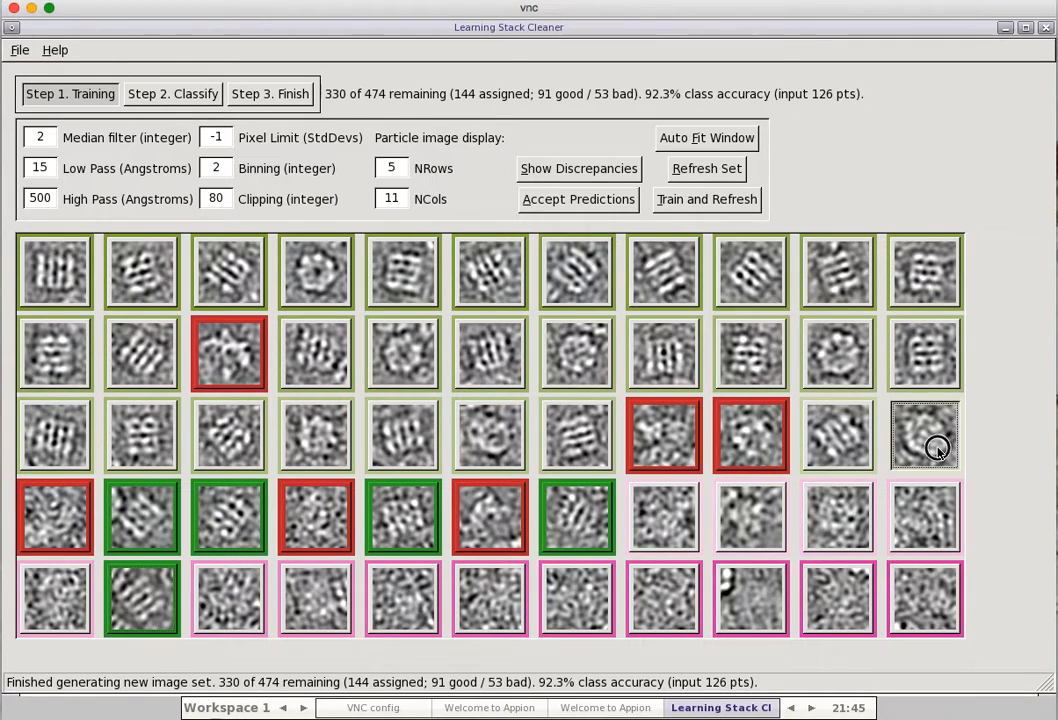
left_click(597, 204)
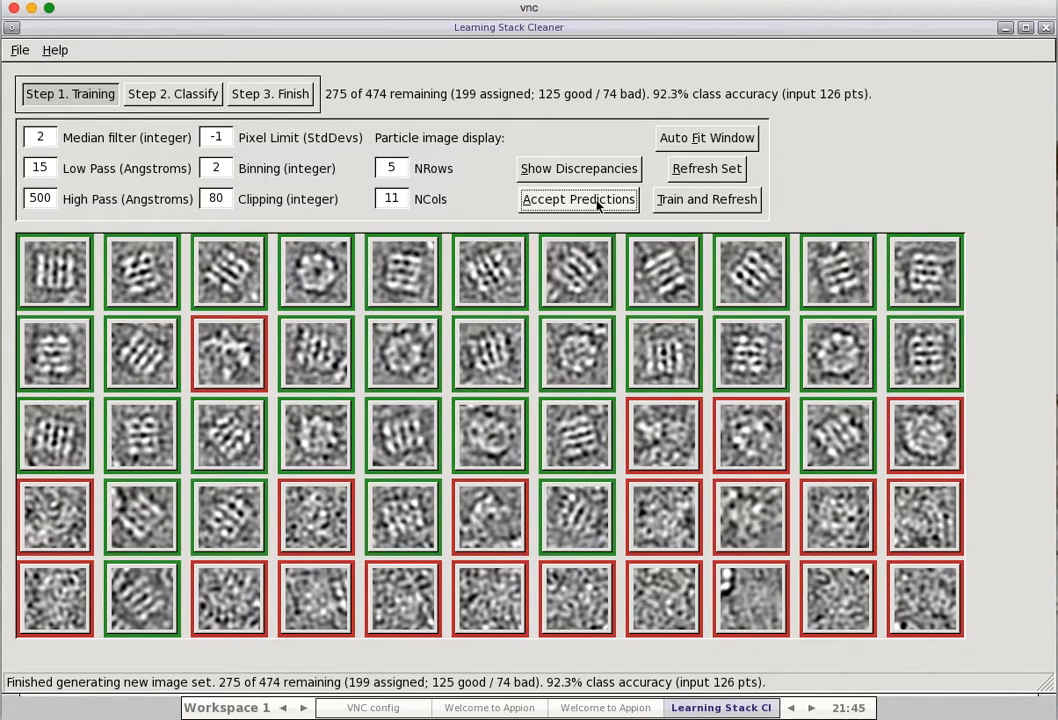
- Retrain and load a new set; mark bad row one image five, row two image six, row three images seven to nine, and row four image one
left_click(693, 204)
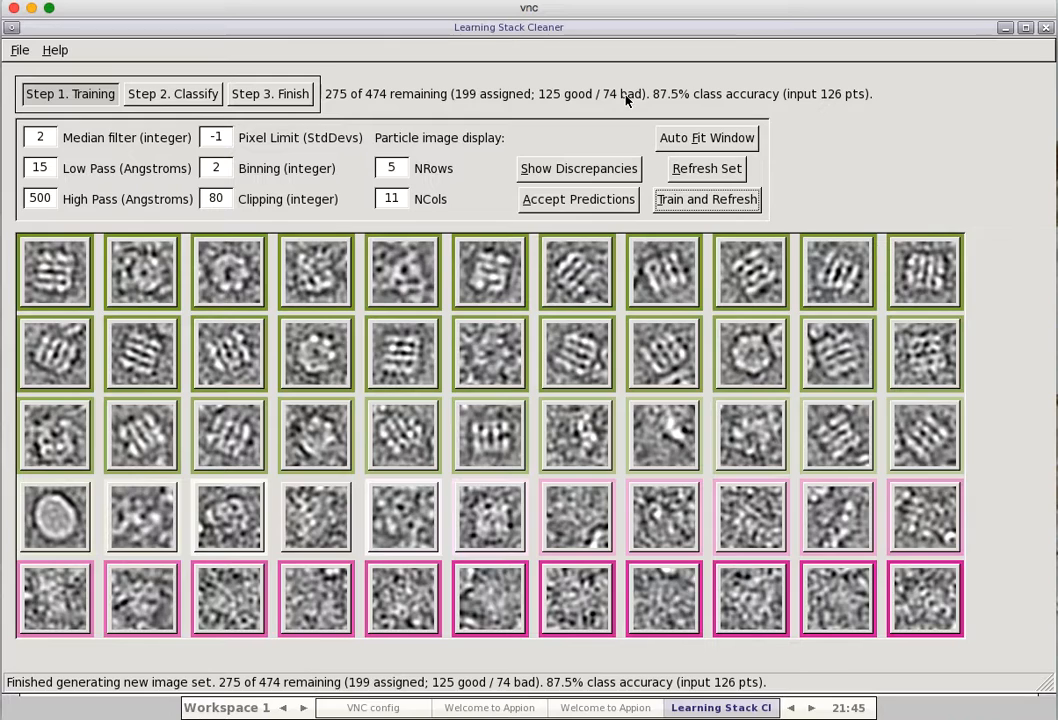
left_click(57, 514)
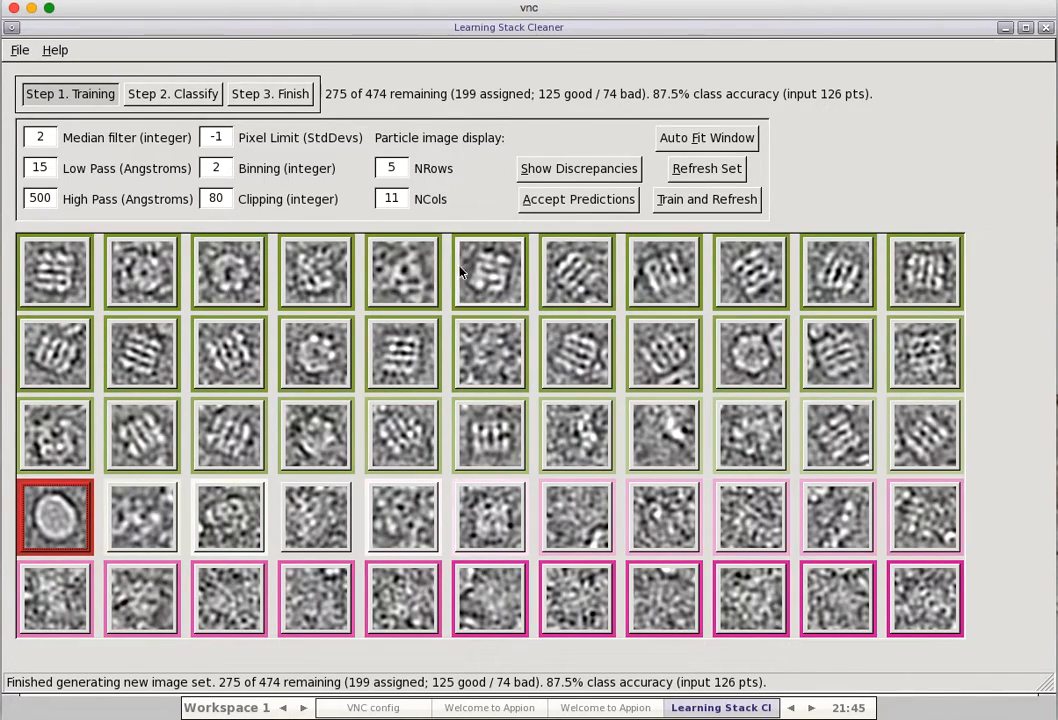
left_click(410, 280)
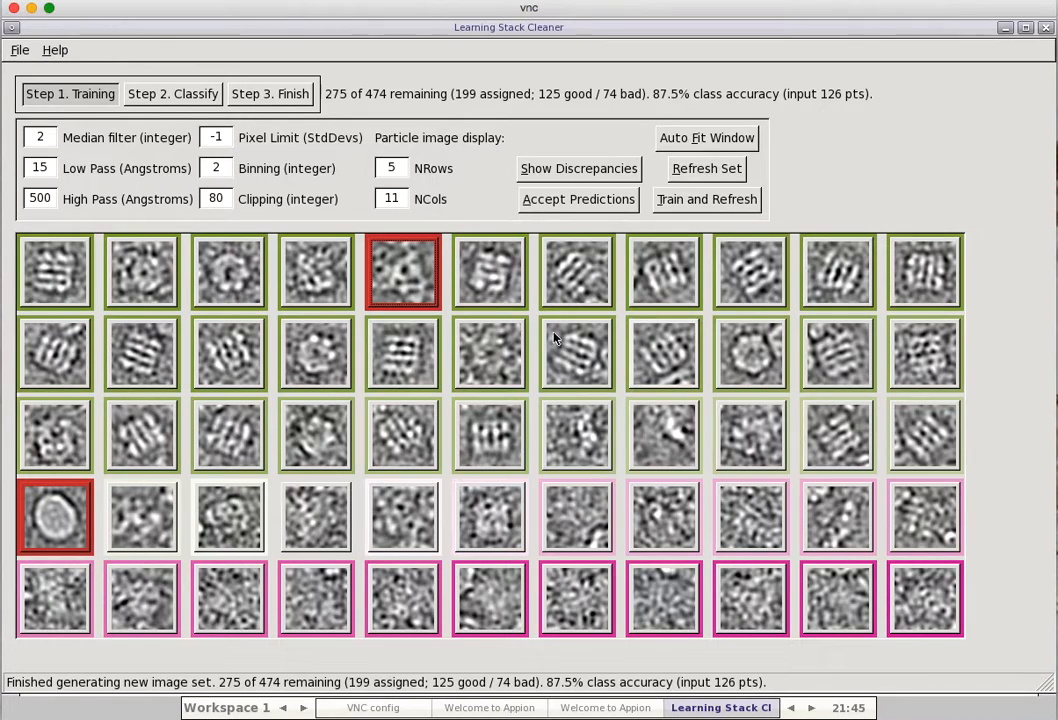
left_click(490, 352)
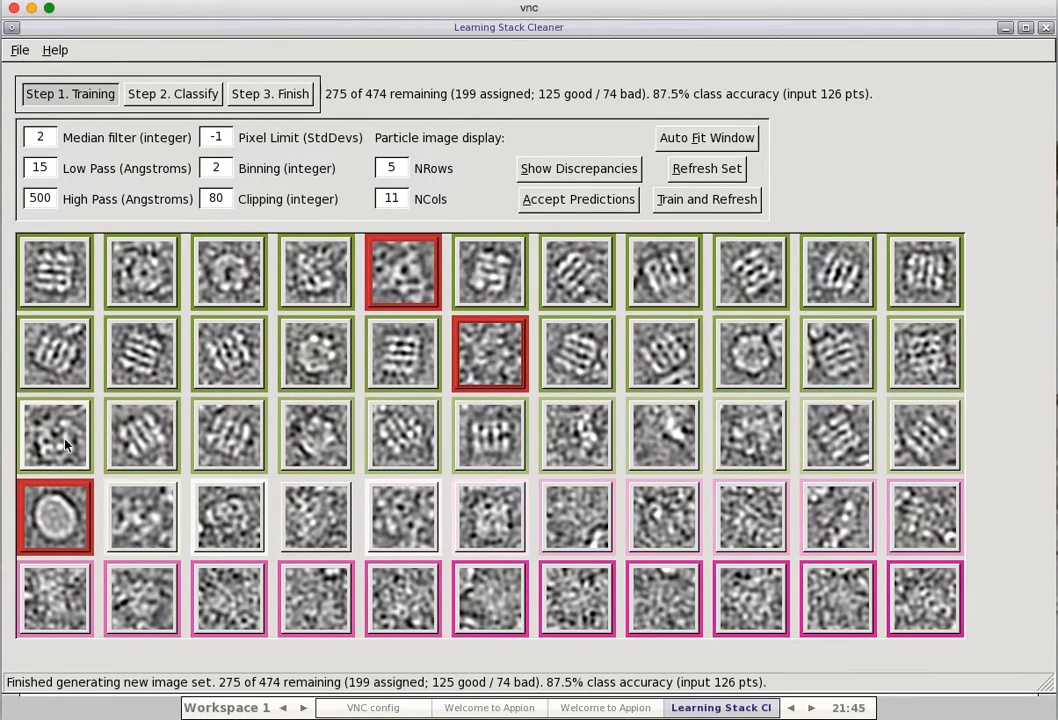
left_click(577, 435)
left_click(664, 435)
left_click(751, 435)
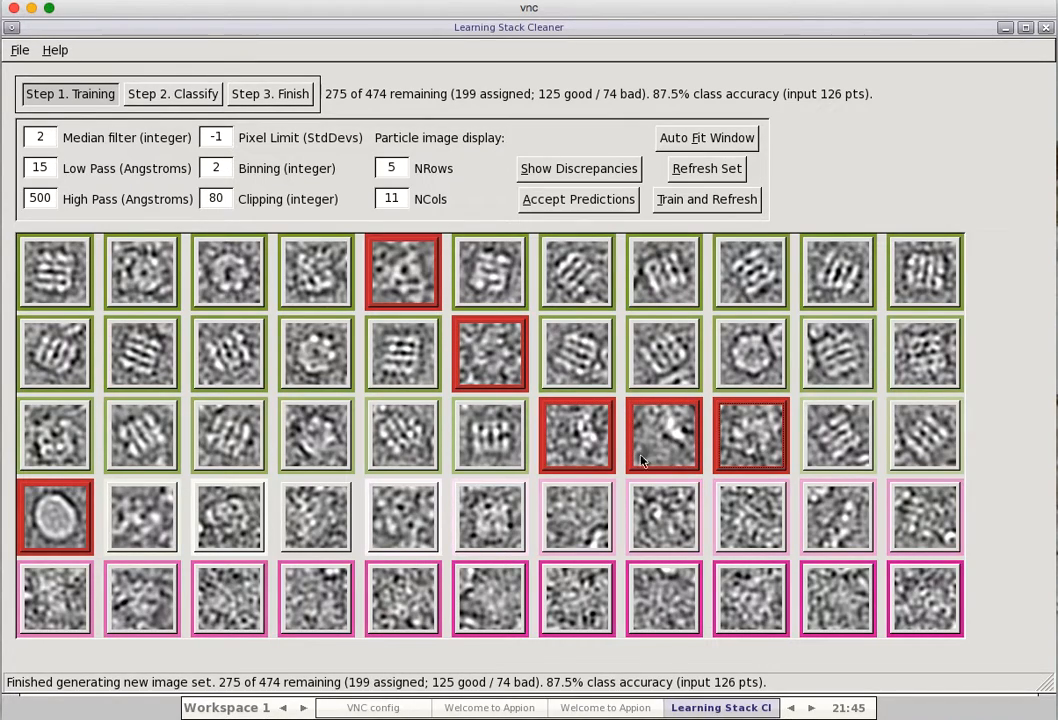
- In row four, mark the second, fourth and fifth particles bad and the third and sixth good, and accept the remaining predictions
left_click(142, 516)
left_click(142, 516)
left_click(229, 516)
left_click(331, 522)
left_click(331, 522)
left_click(415, 524)
left_click(418, 524)
left_click(520, 540)
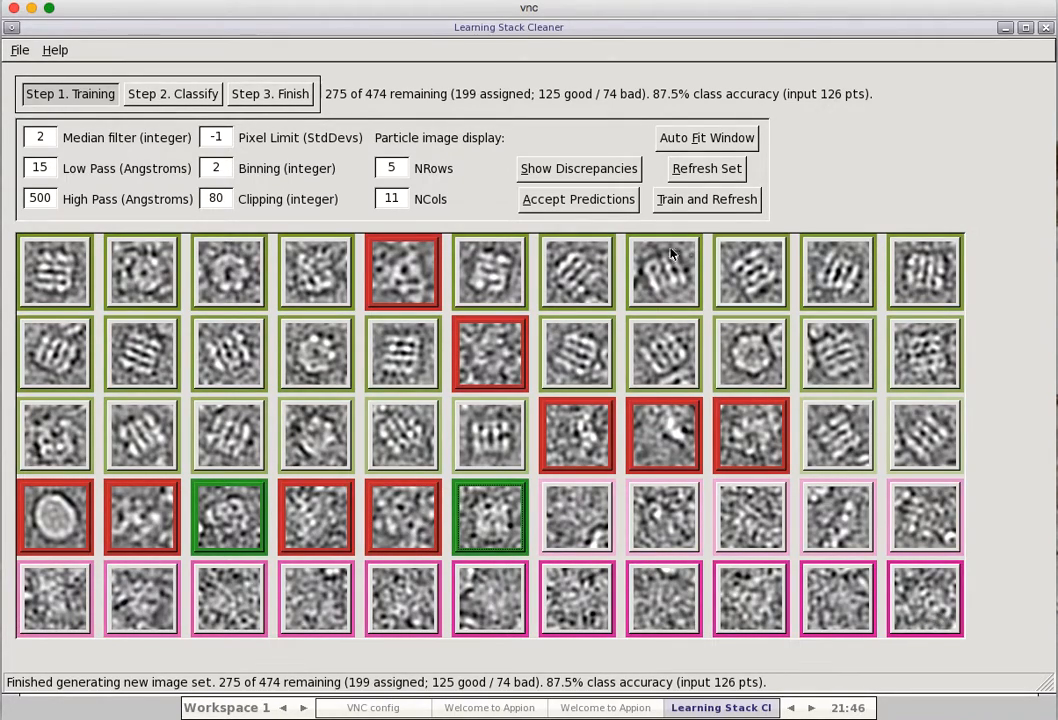
left_click(600, 205)
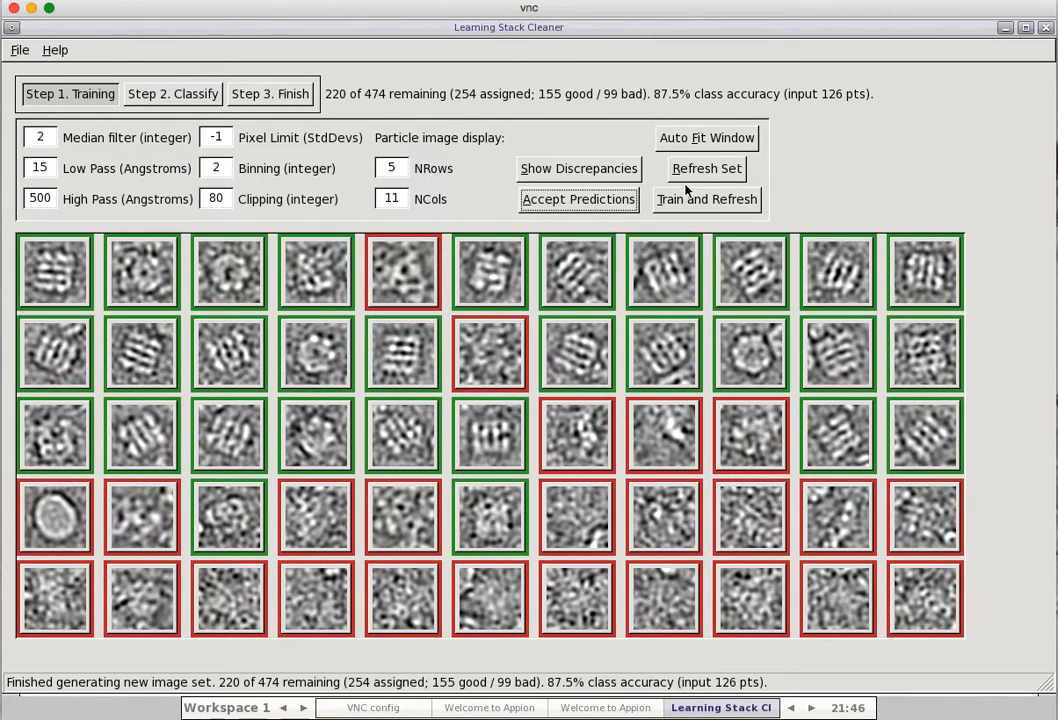
- Retrain and load a new set, marking the second and tenth images in row one and the fourth in row two bad
left_click(709, 202)
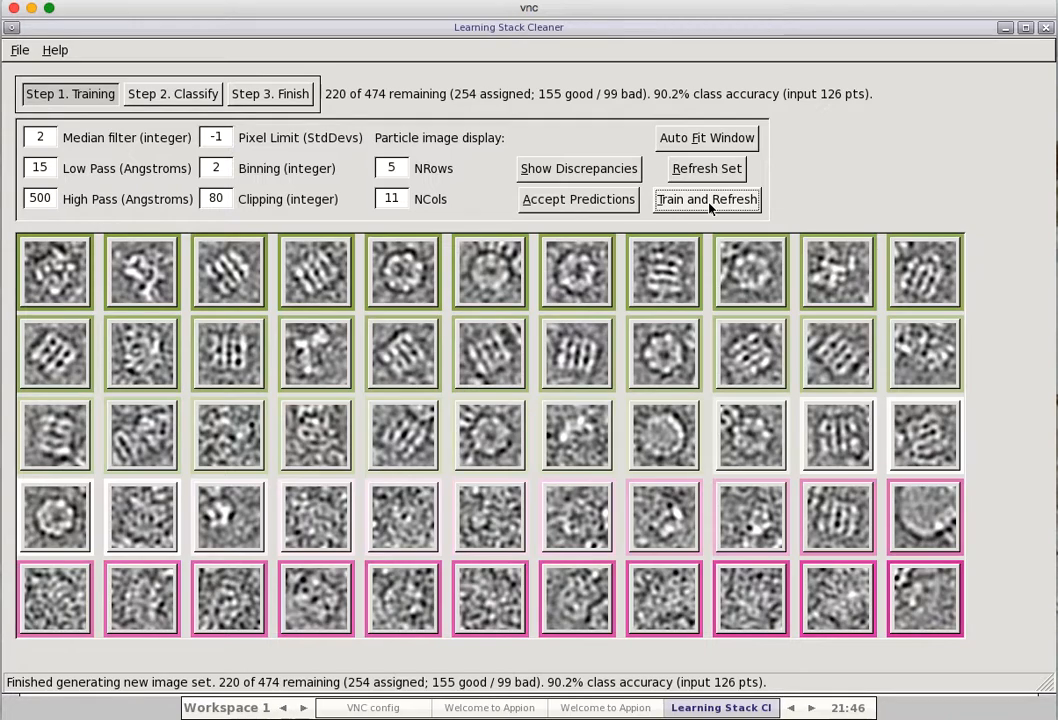
left_click(153, 282)
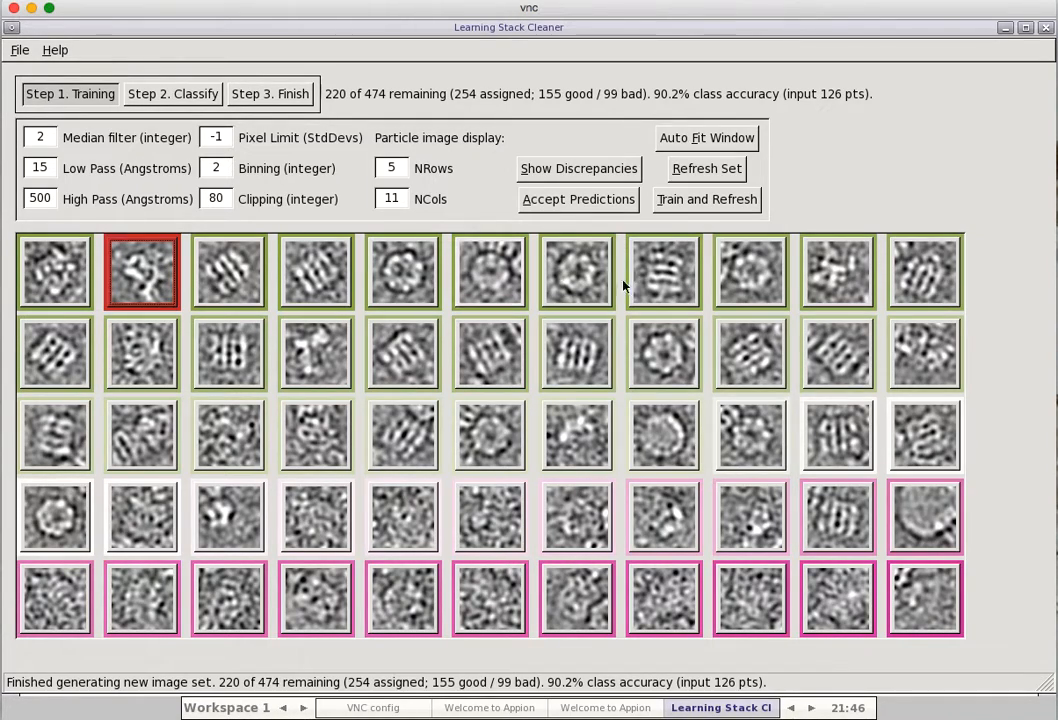
left_click(828, 280)
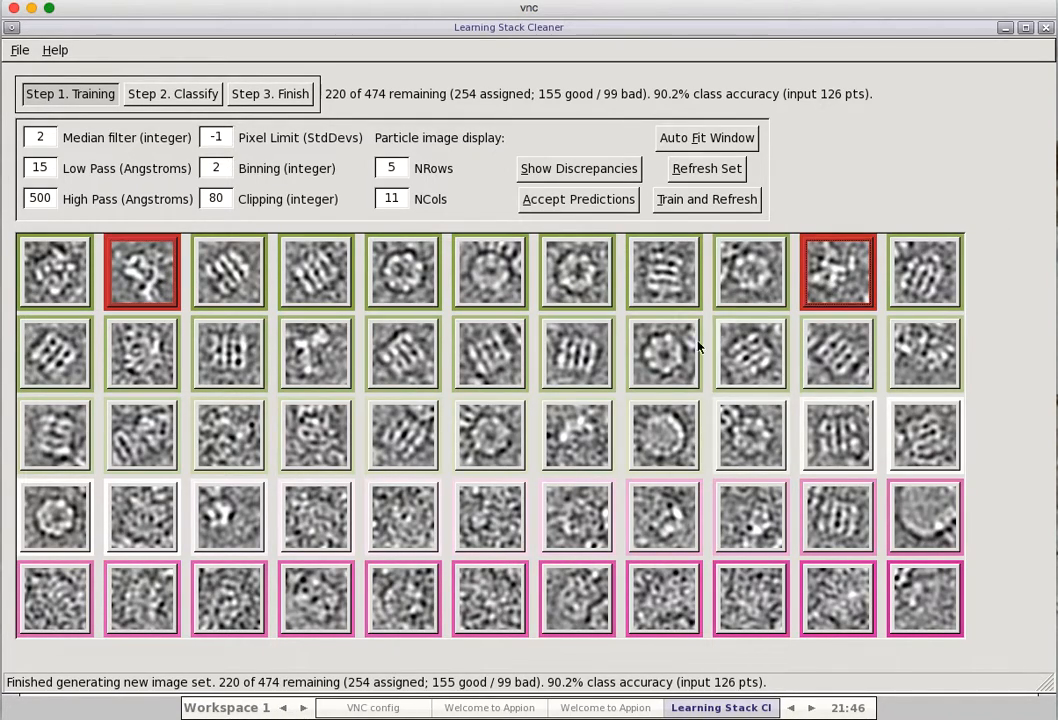
left_click(328, 370)
- In row three, mark the second, third, fourth, seventh and eighth particle images bad
left_click(145, 437)
double_click(210, 444)
double_click(298, 444)
left_click(585, 446)
left_click(585, 446)
left_click(642, 434)
left_click(642, 434)
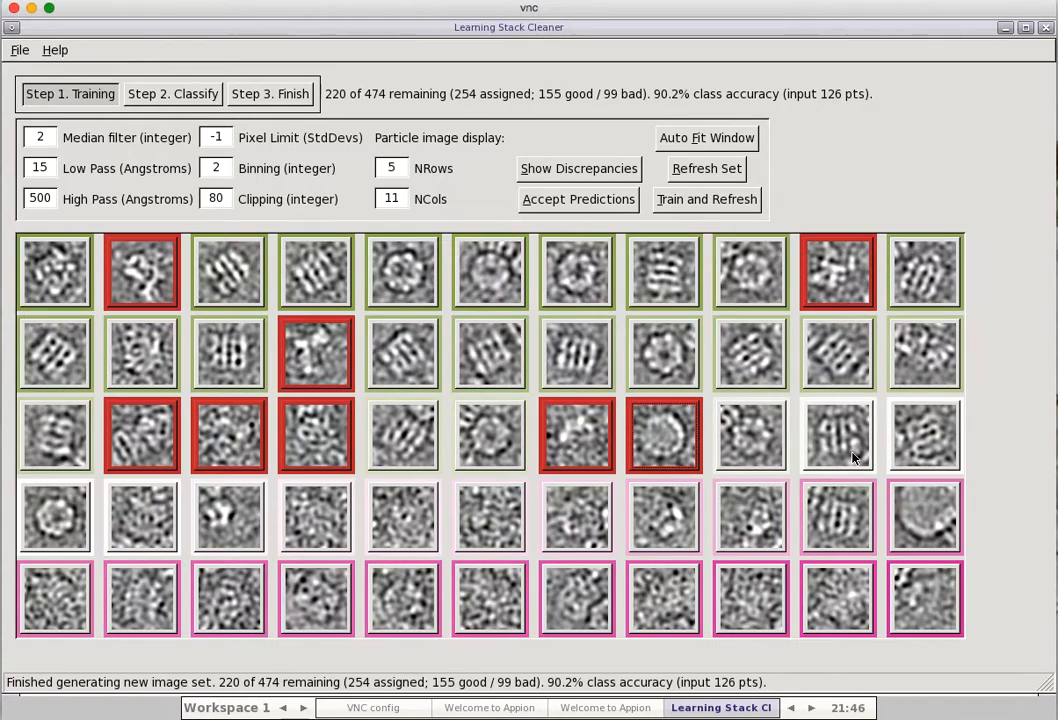
- Mark the last three images in row three and the first in row four good, and row four's second and third images bad
left_click(750, 435)
left_click(838, 435)
left_click(933, 442)
left_click(68, 512)
double_click(140, 515)
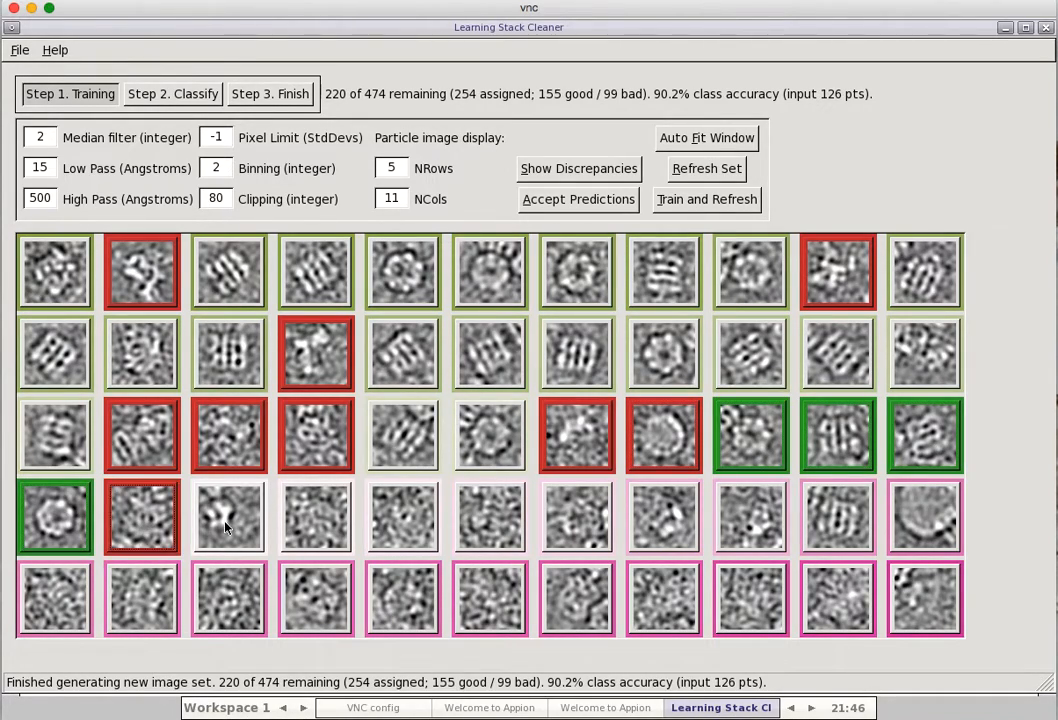
double_click(222, 515)
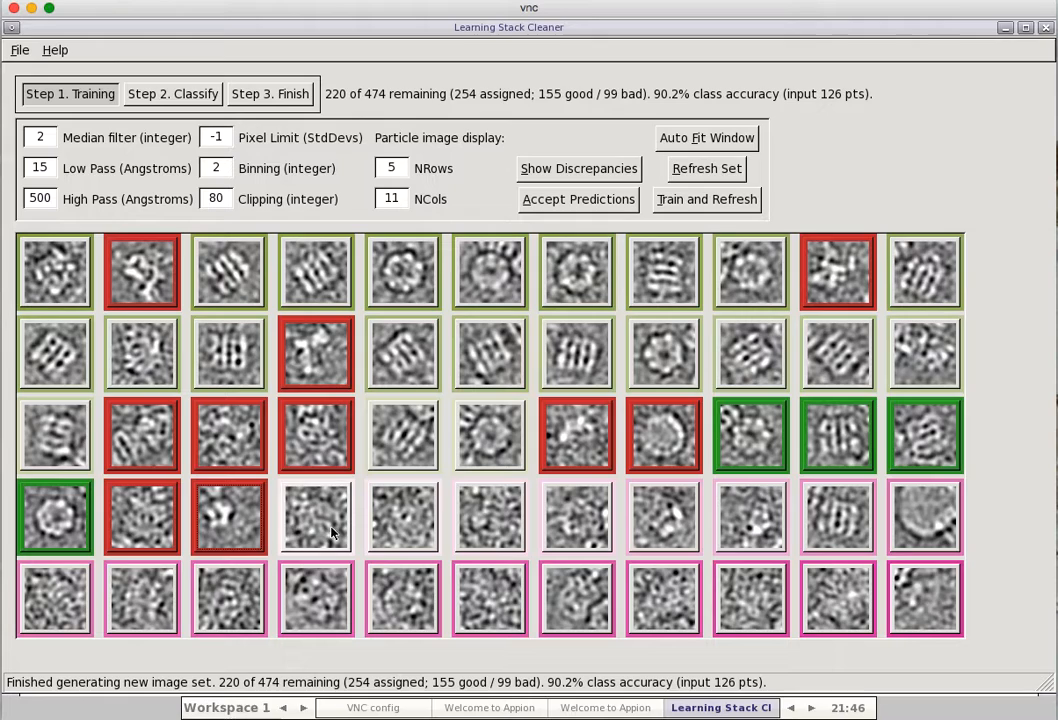
- Mark row four's tenth image and row five's fourth, fifth and seventh images good, and accept the remaining predictions
left_click(838, 520)
left_click(316, 598)
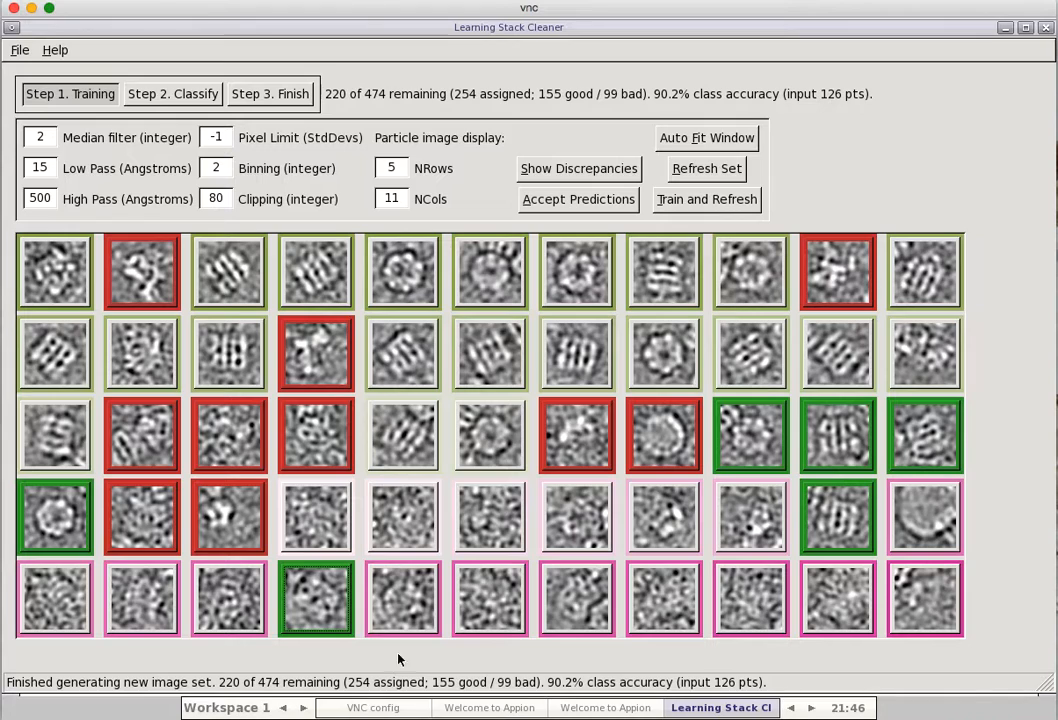
left_click(403, 598)
left_click(577, 595)
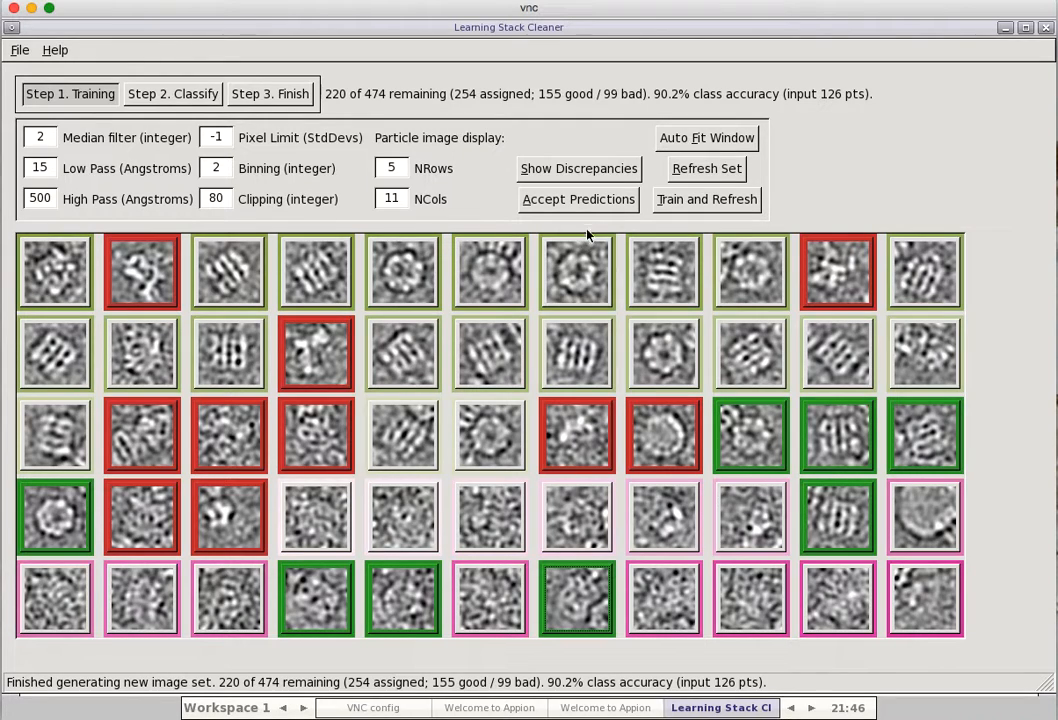
left_click(578, 200)
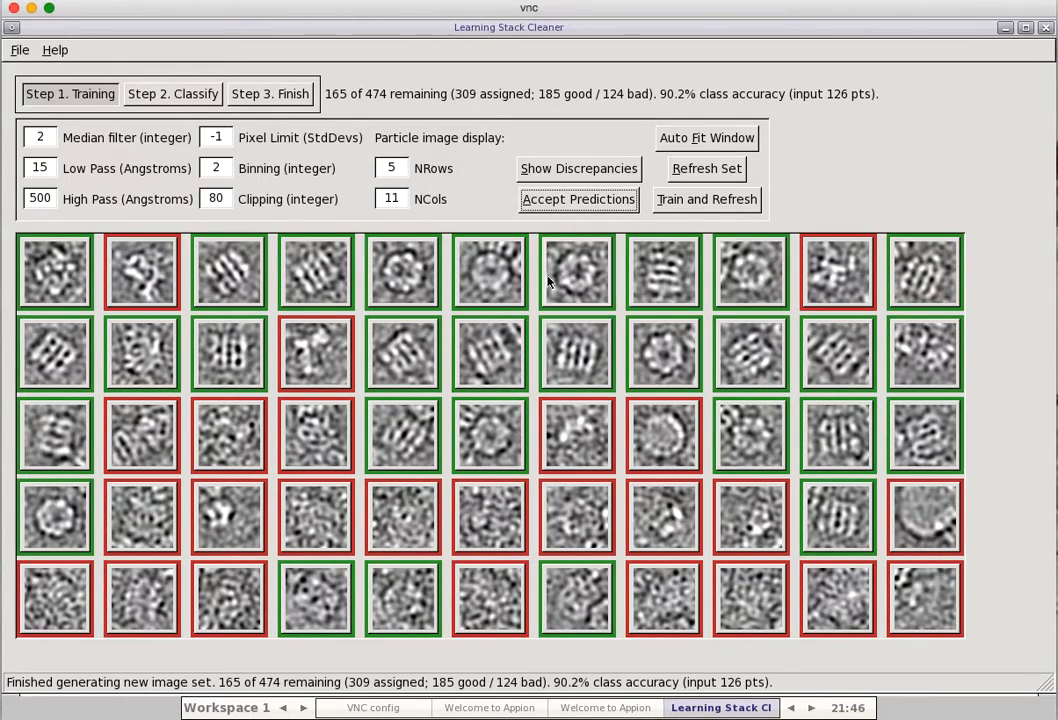
- Retrain and load a new particle set, and train the classifier again with Particle Pixels added to the analyzed data
left_click(723, 206)
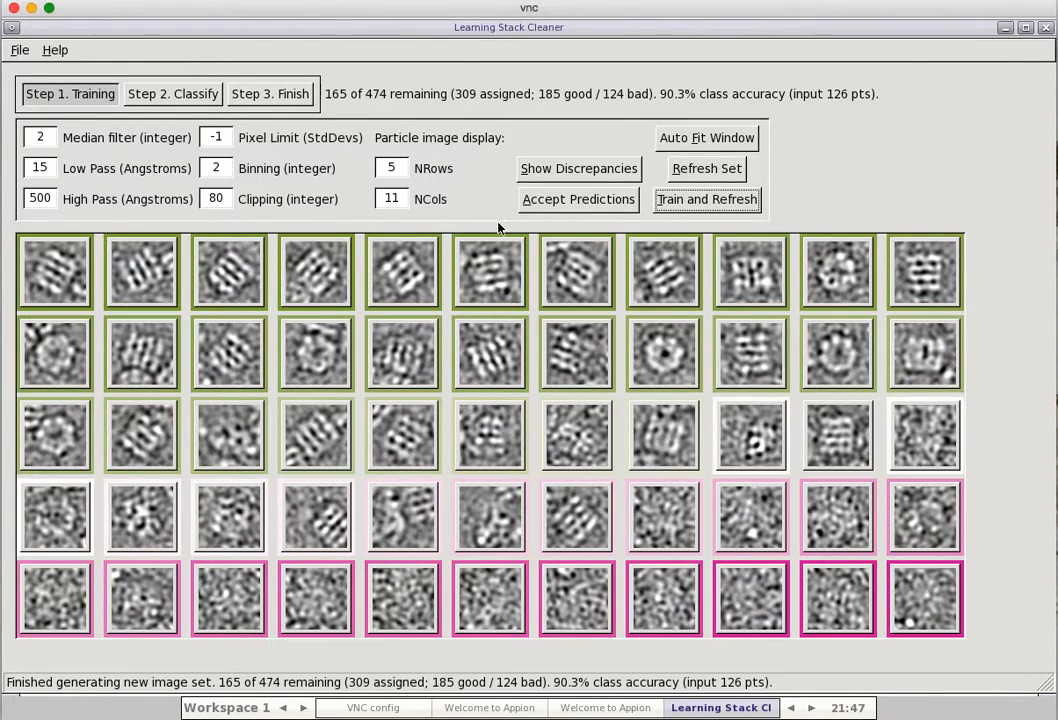
left_click(210, 100)
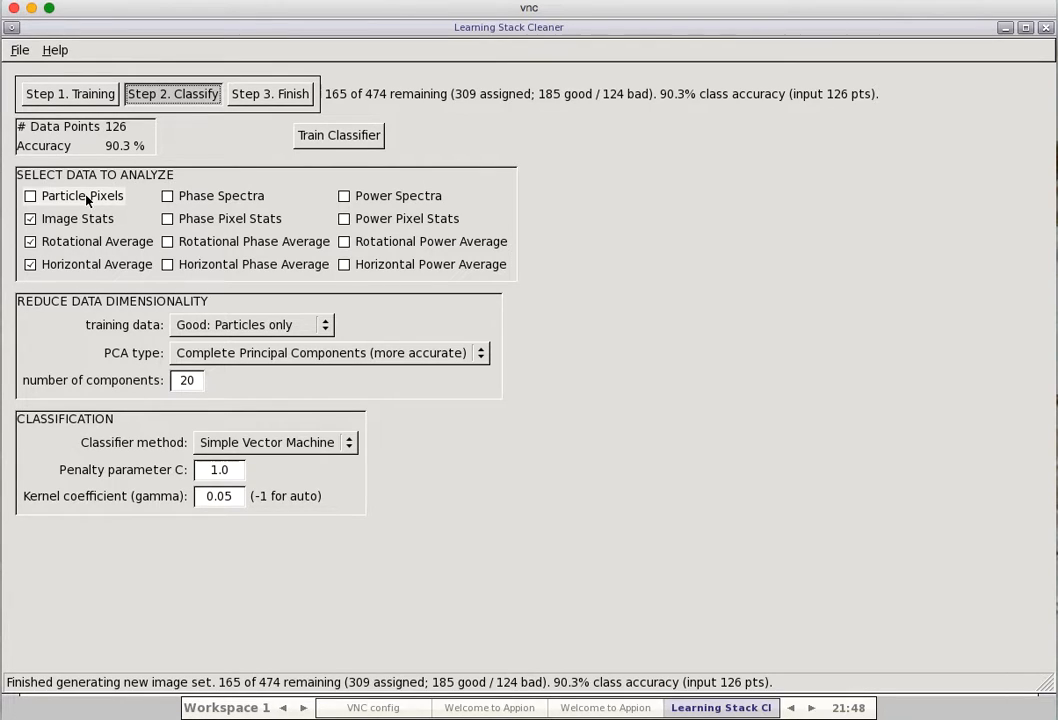
left_click(72, 92)
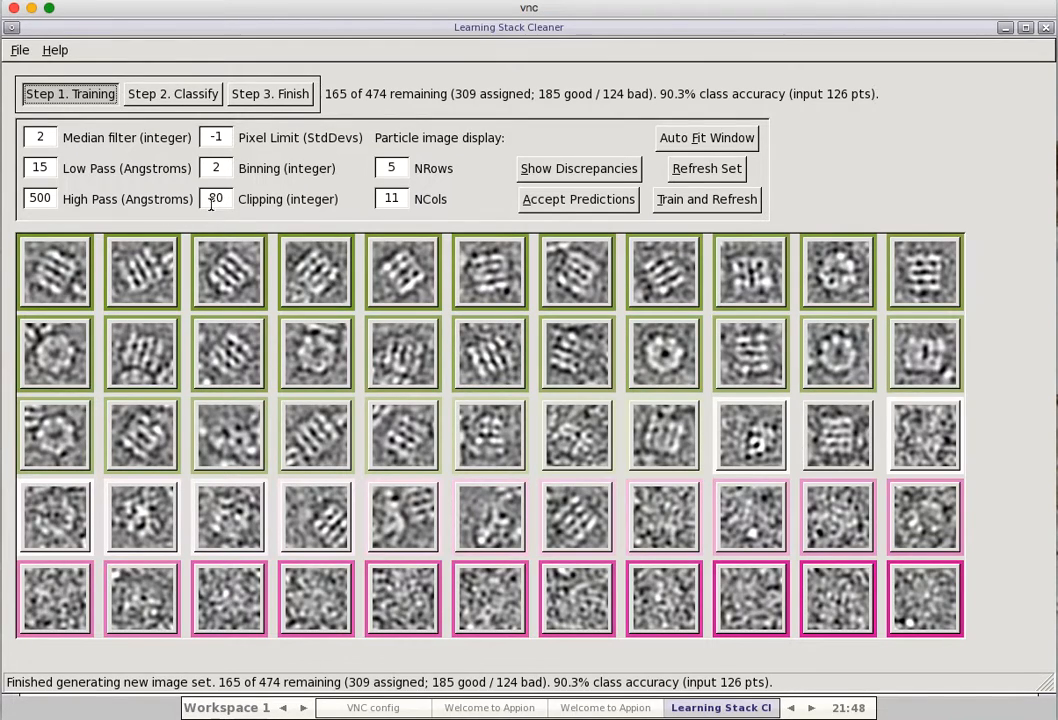
left_click(186, 97)
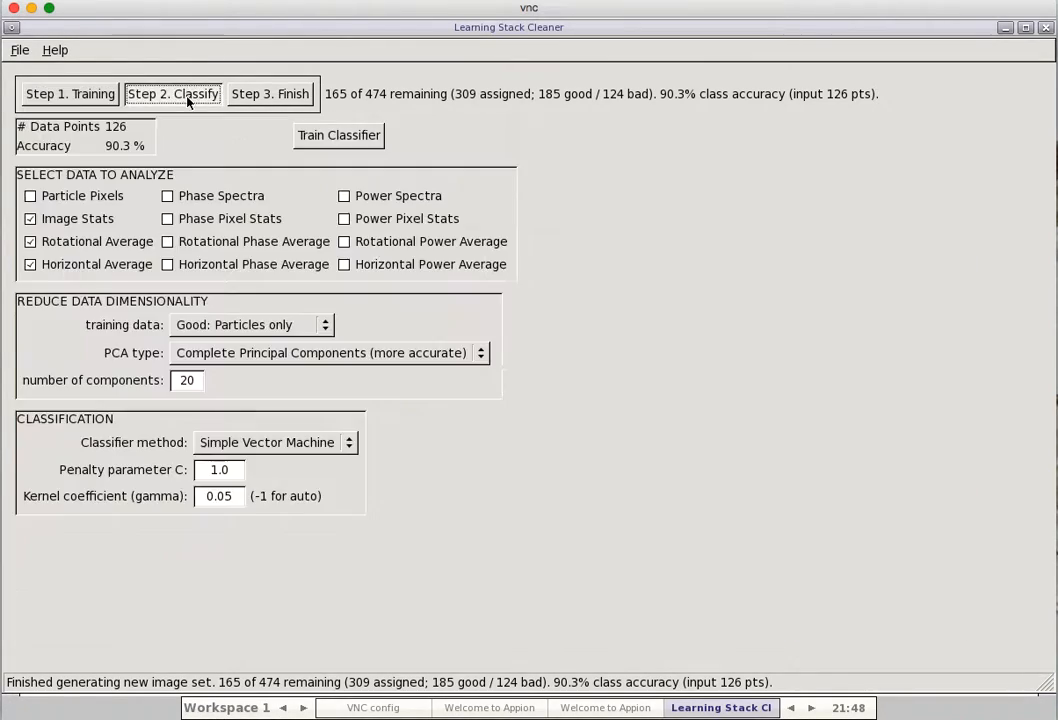
left_click(73, 198)
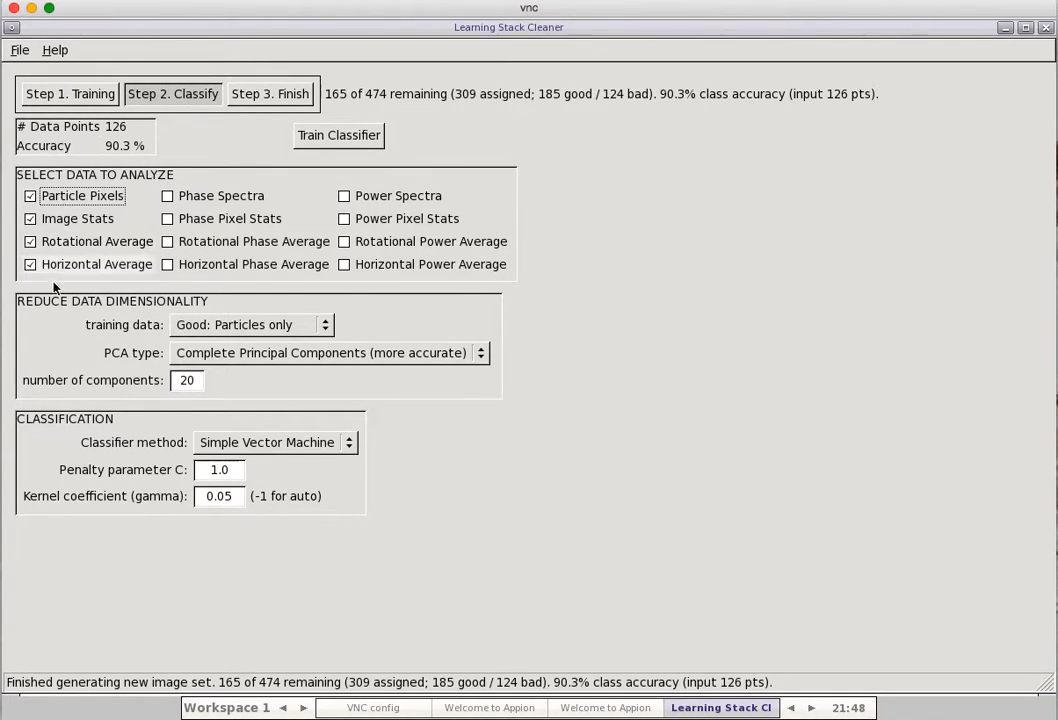
left_click(338, 135)
- Try All: Particles + Rejects as the dimensionality reduction training data and restore Good: Particles only
left_click(224, 326)
left_click(227, 343)
left_click(224, 326)
left_click(222, 307)
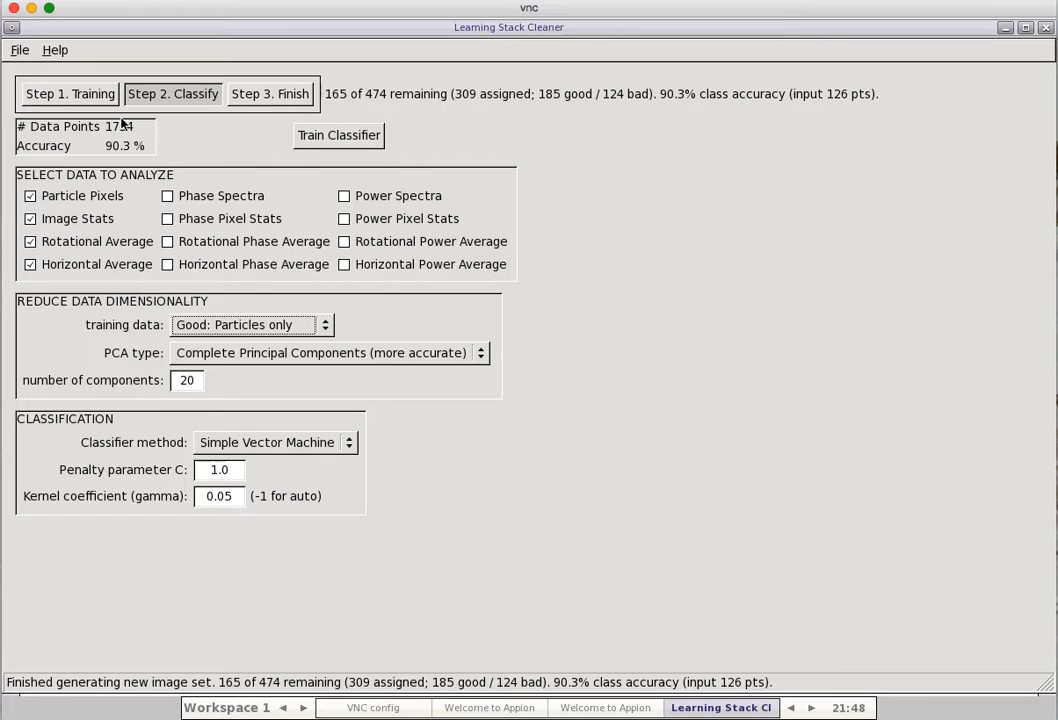
- Exclude Particle Pixels from the analyzed data, keep Rotational Average included, and retrain the classifier
left_click(30, 197)
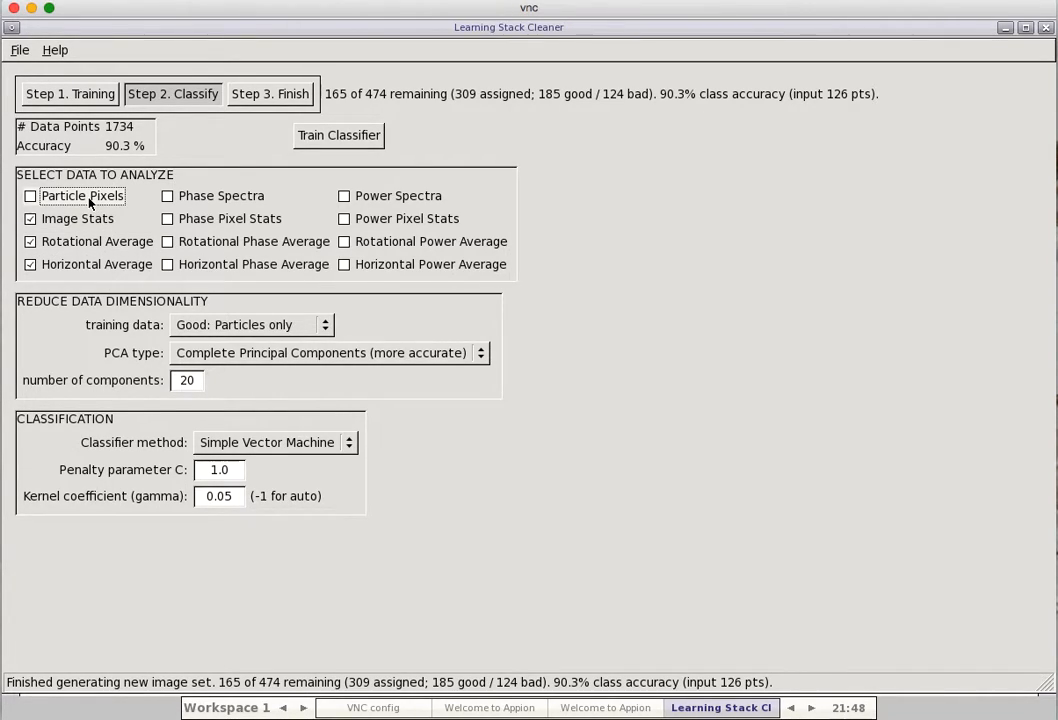
left_click(90, 250)
left_click(90, 250)
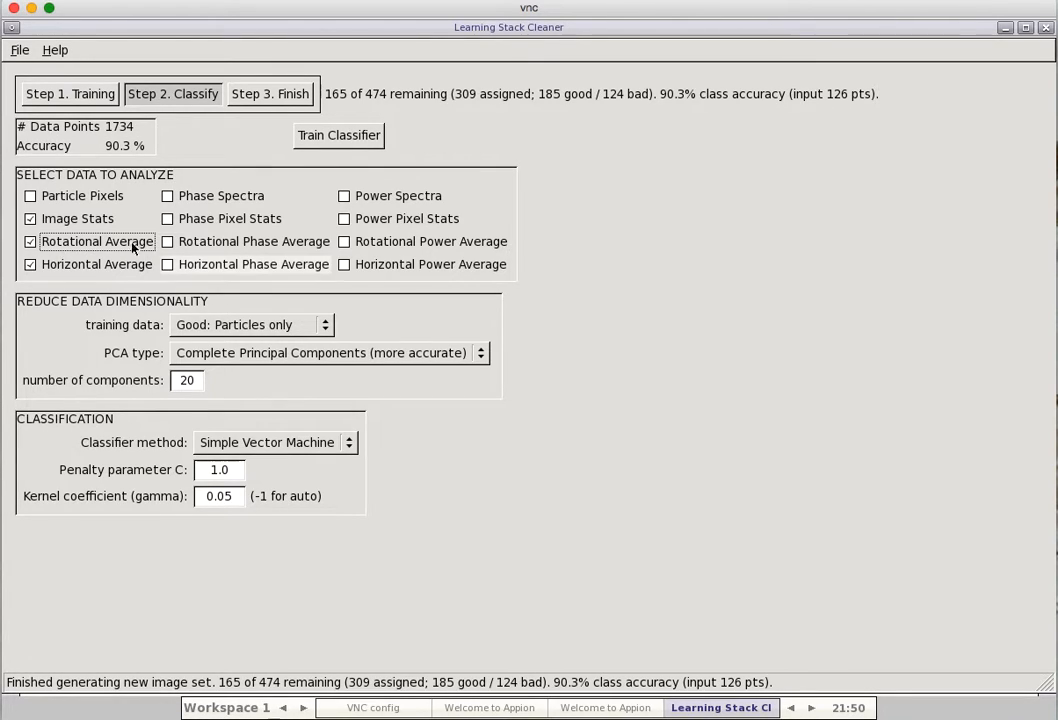
left_click(325, 142)
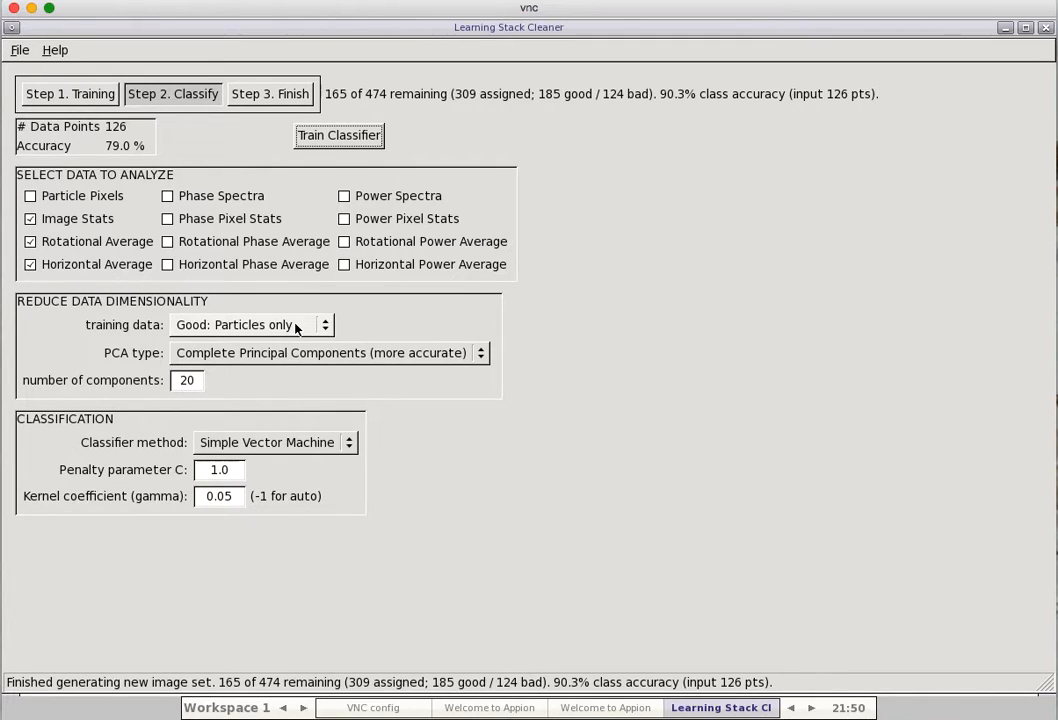
- Try to view the program's About information and return from the Appion terminal to the Learning Stack Cleaner
left_click(19, 50)
mouse_move(55, 50)
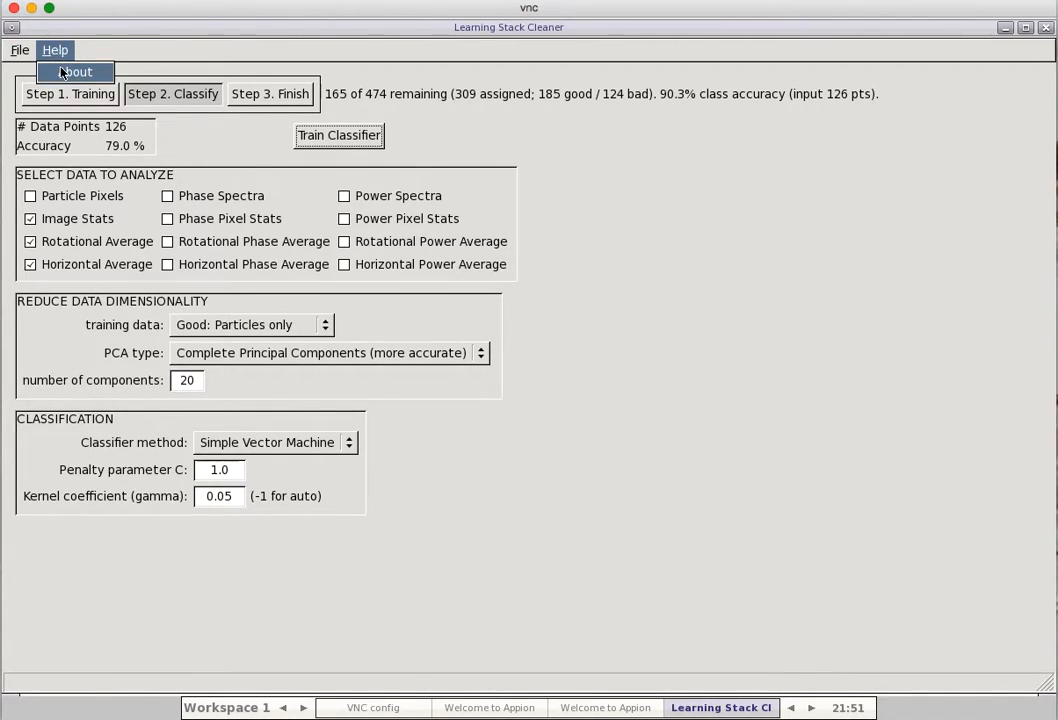
left_click(62, 72)
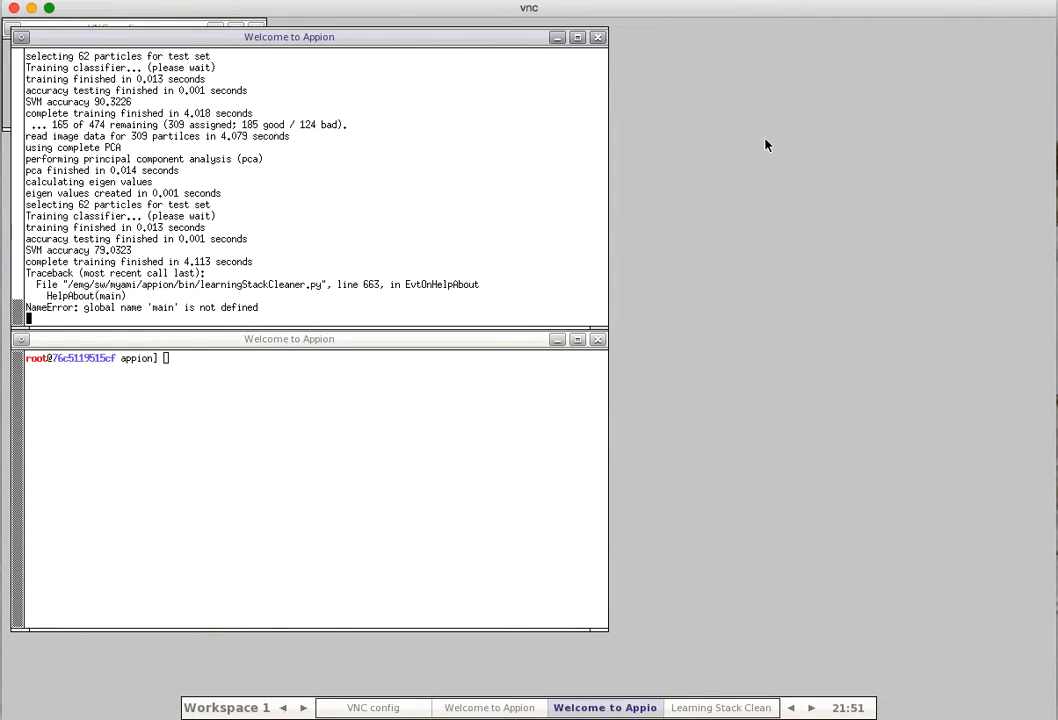
left_click(728, 707)
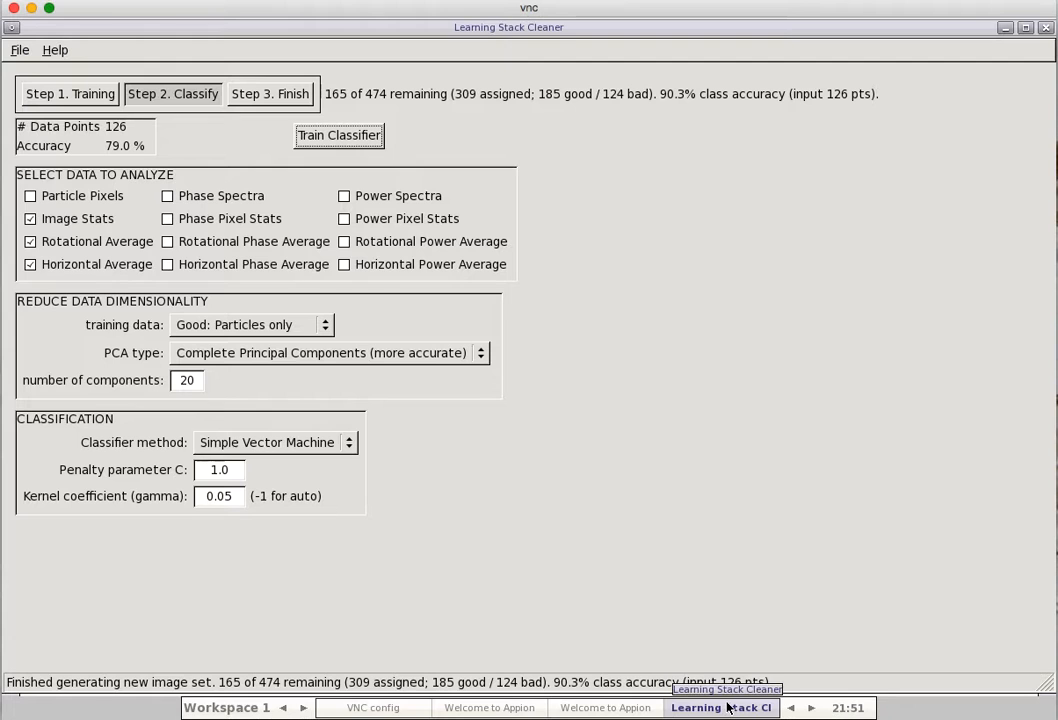
- Go through the training data options All: Particles + Rejects and Bad: Rejects only, and set it back to Good: Particles only
left_click(316, 328)
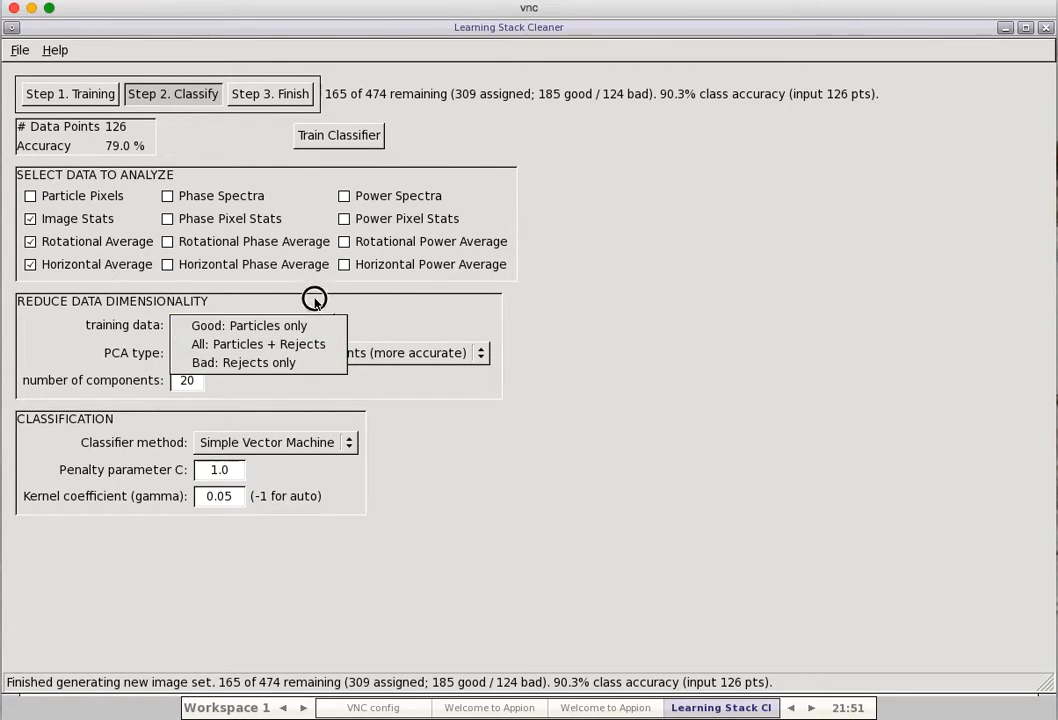
left_click(316, 302)
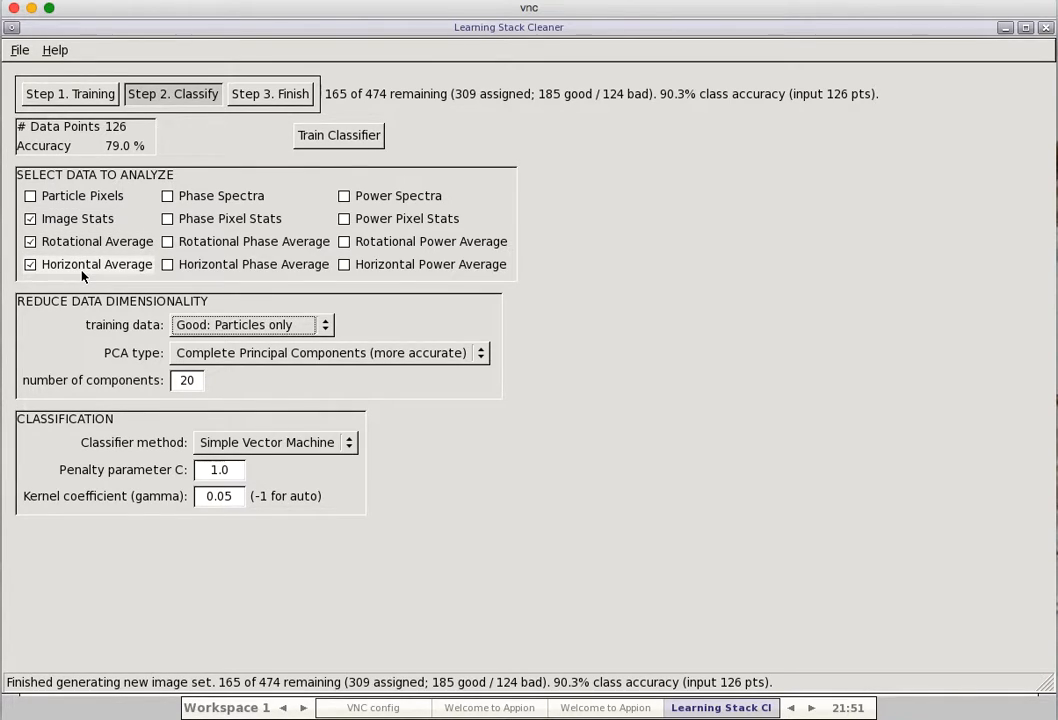
left_click(273, 329)
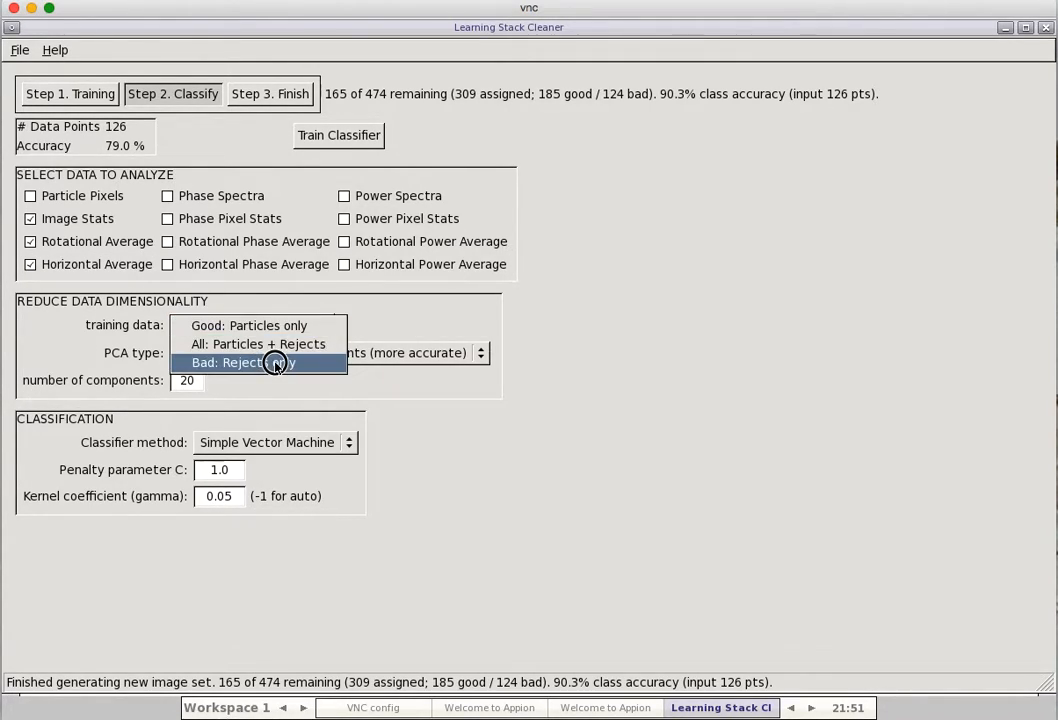
left_click(250, 302)
left_click(256, 330)
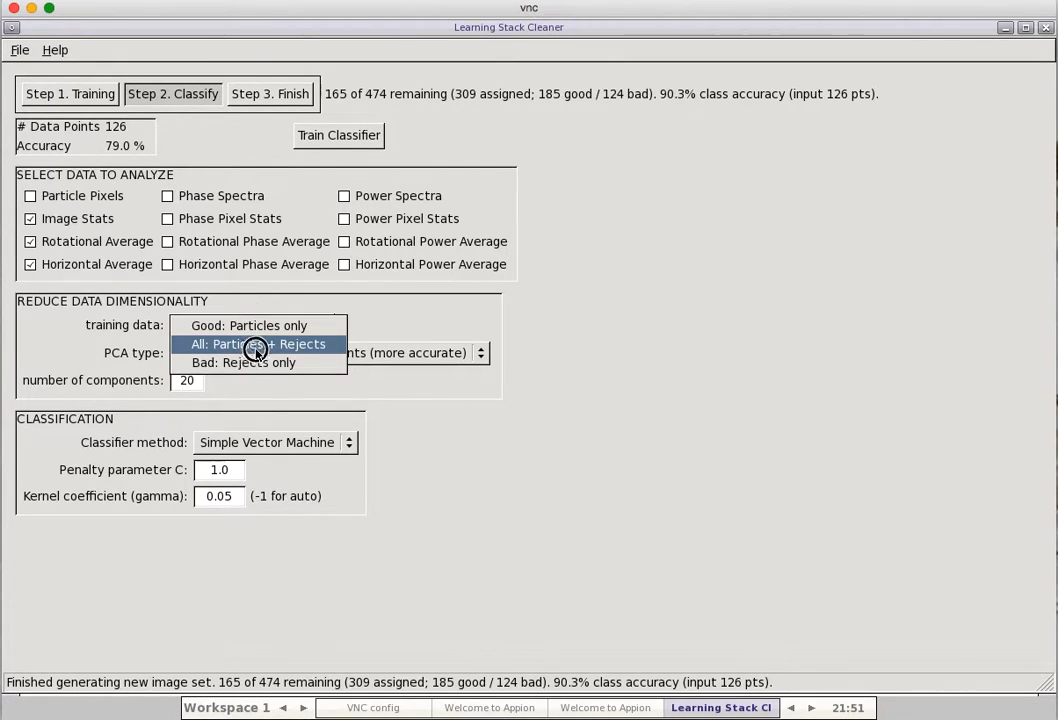
left_click(256, 346)
left_click(211, 326)
left_click(255, 345)
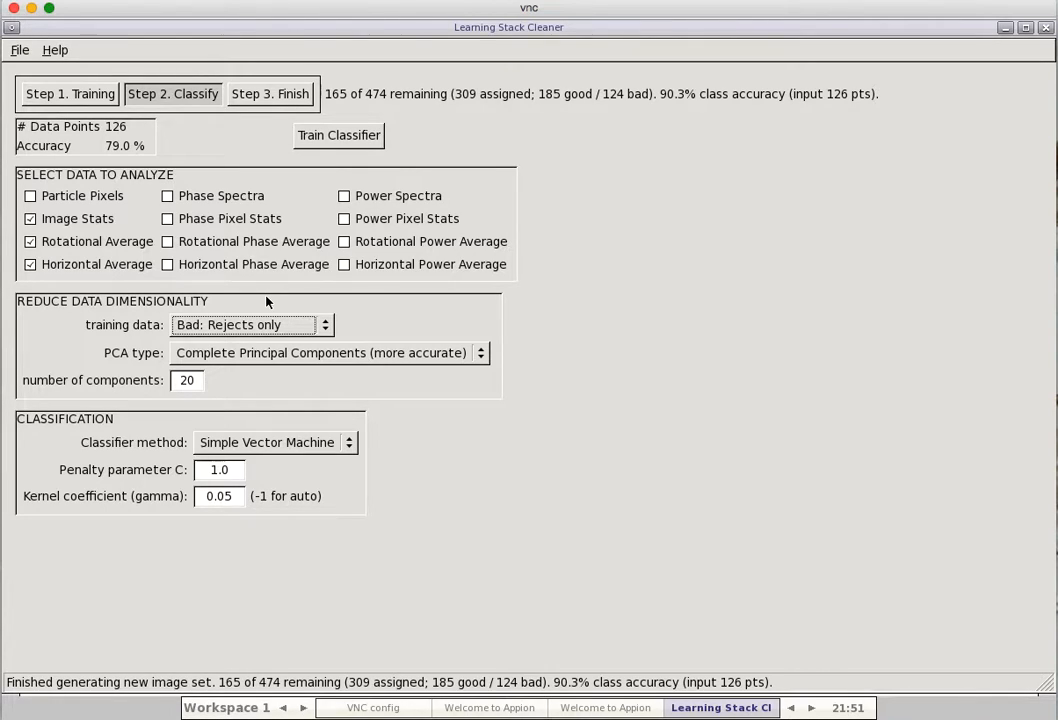
left_click(274, 326)
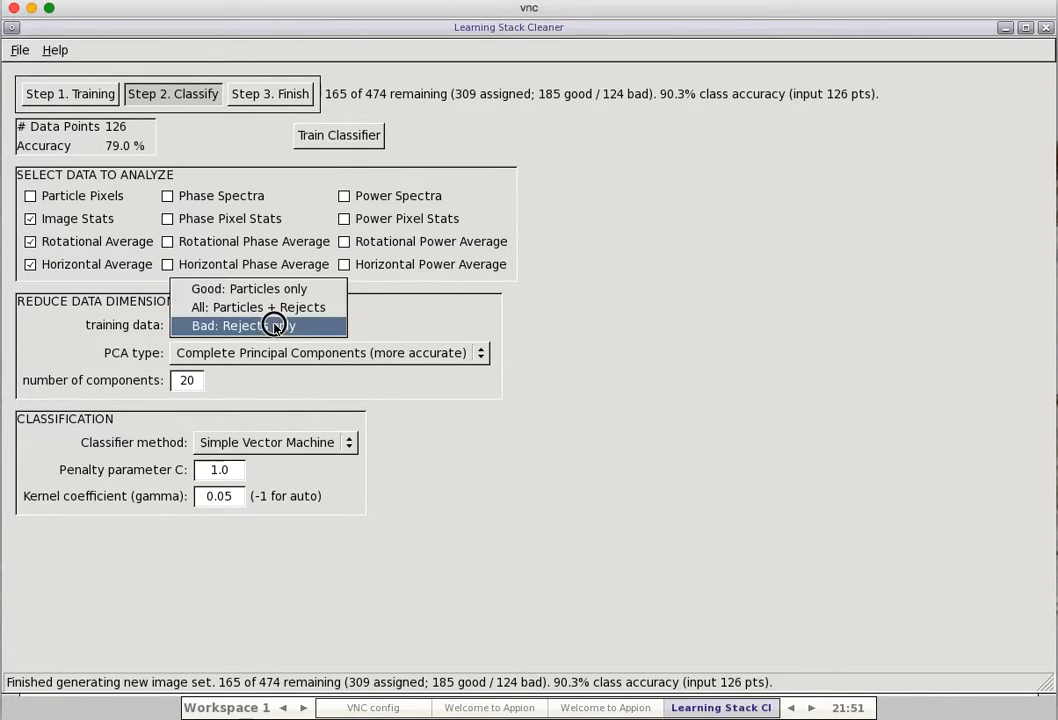
left_click(229, 289)
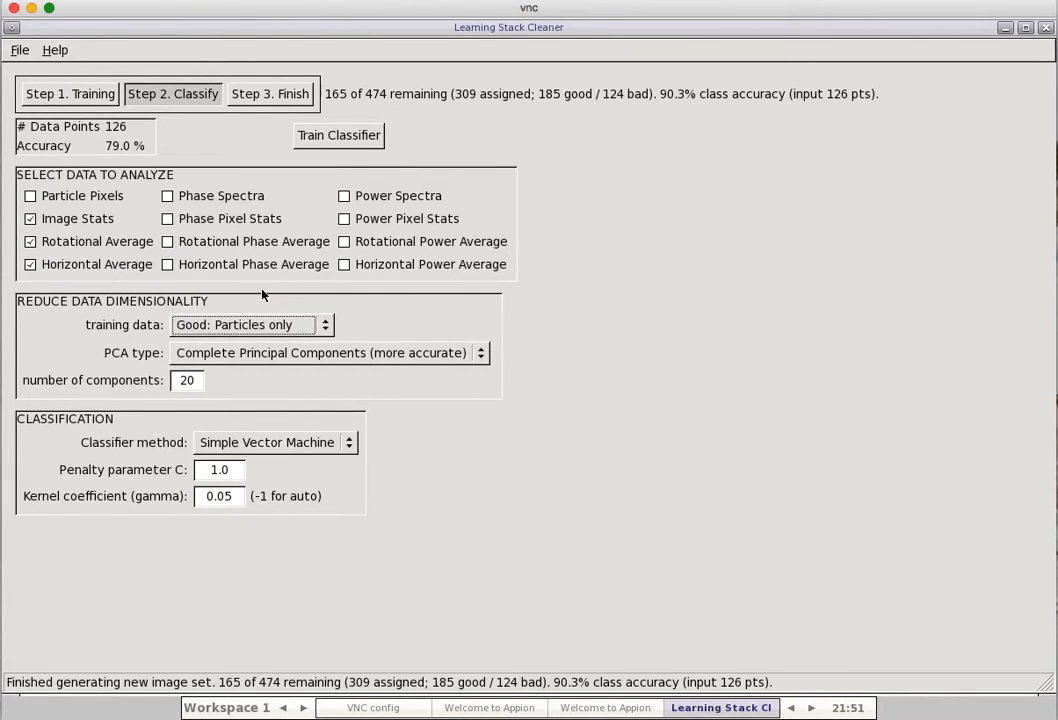
- Try Randomized Principal Components (faster) as the PCA type and restore Complete Principal Components (more accurate)
left_click(290, 358)
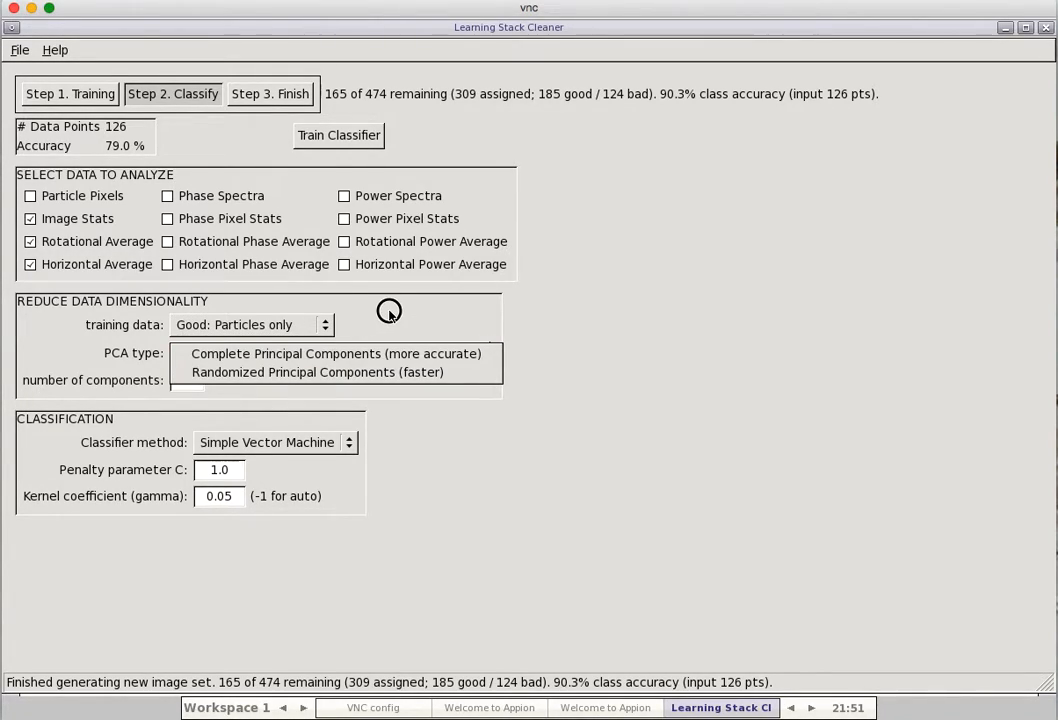
left_click(358, 372)
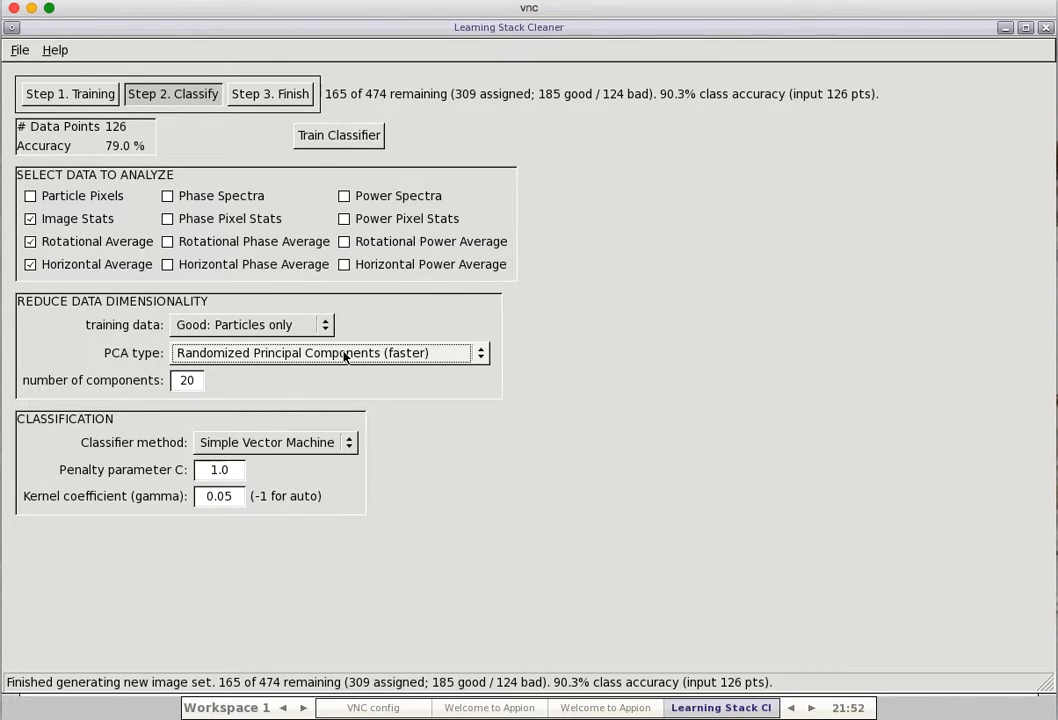
left_click(345, 357)
left_click(342, 344)
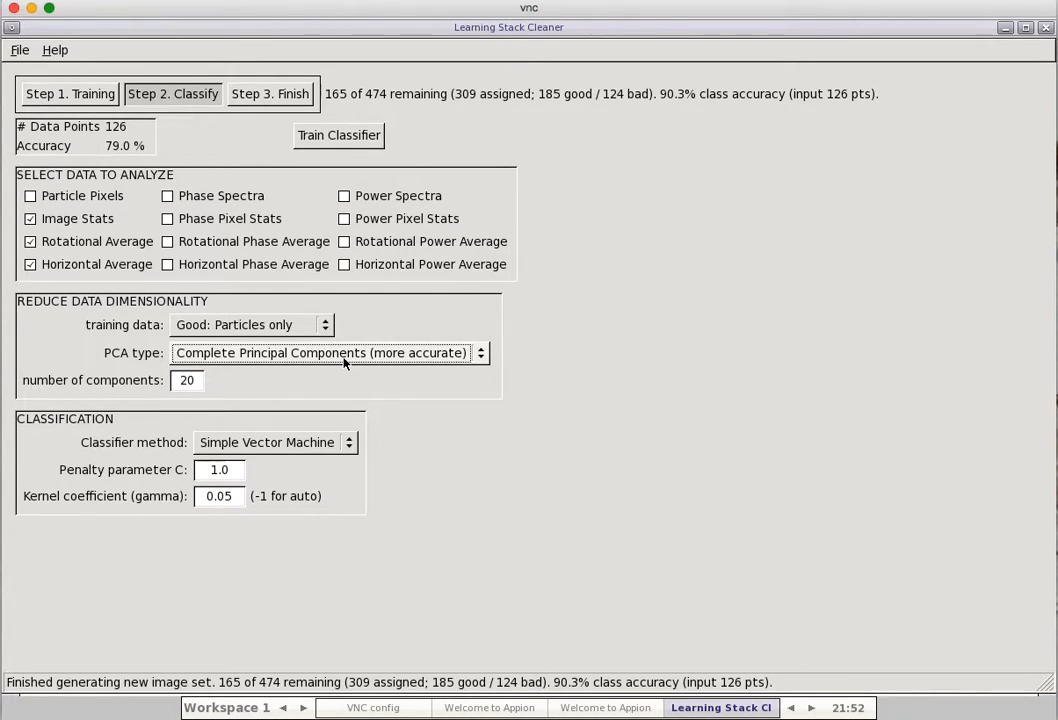
- Set the number of PCA components to 5 and retrain the classifier
double_click(170, 382)
type("5")
key("Tab")
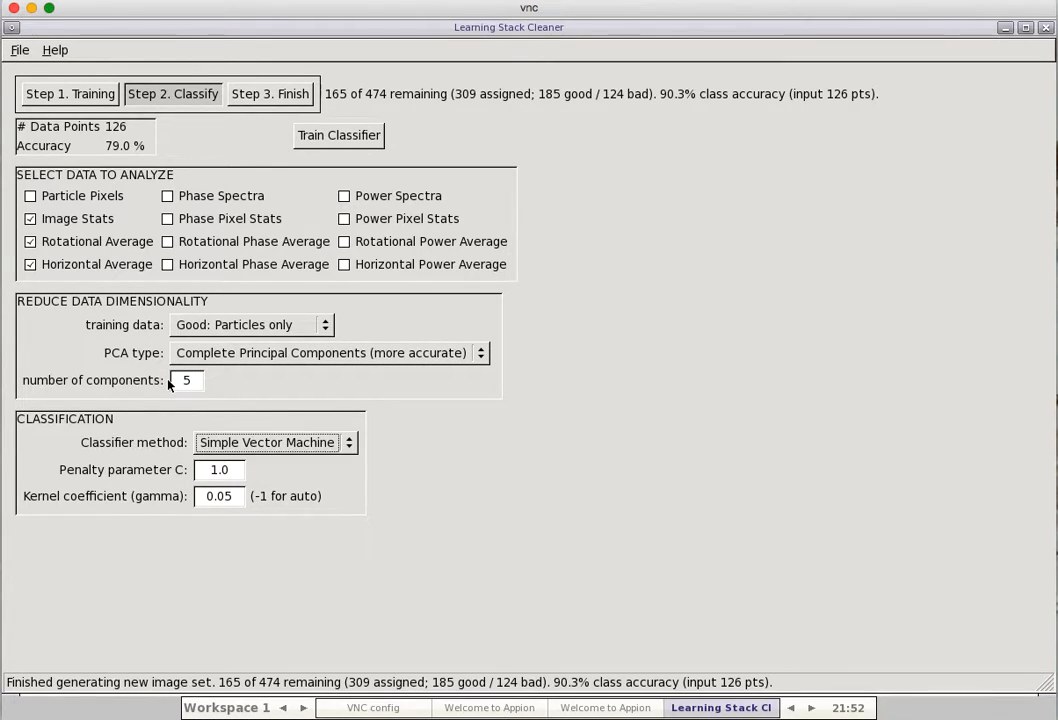
left_click(329, 140)
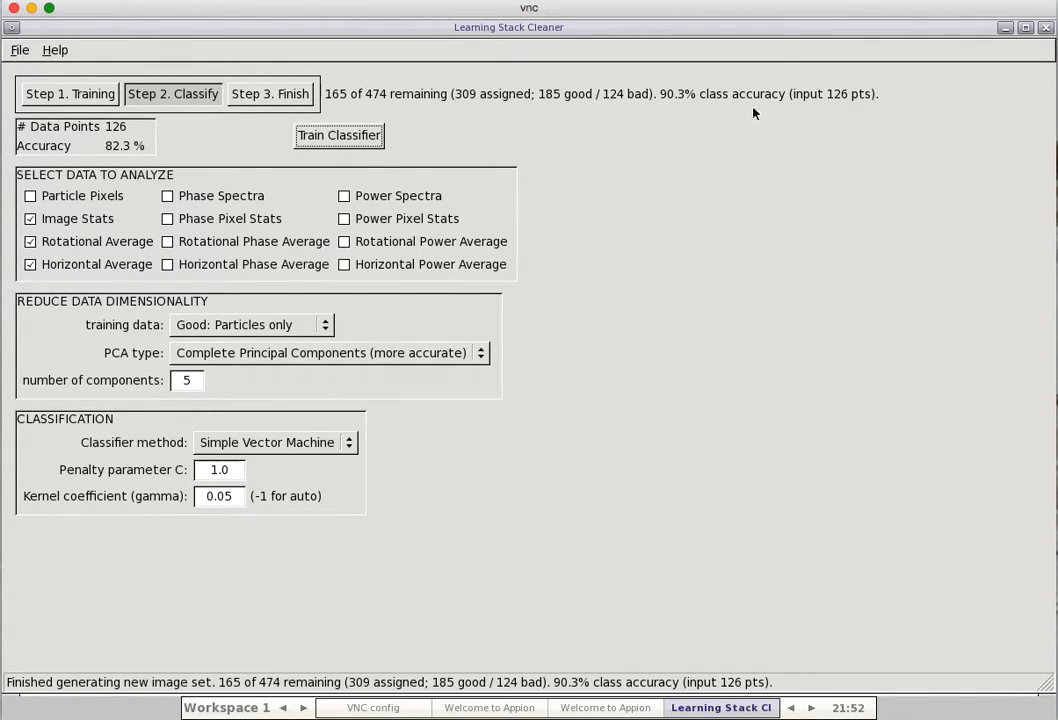
left_click(352, 139)
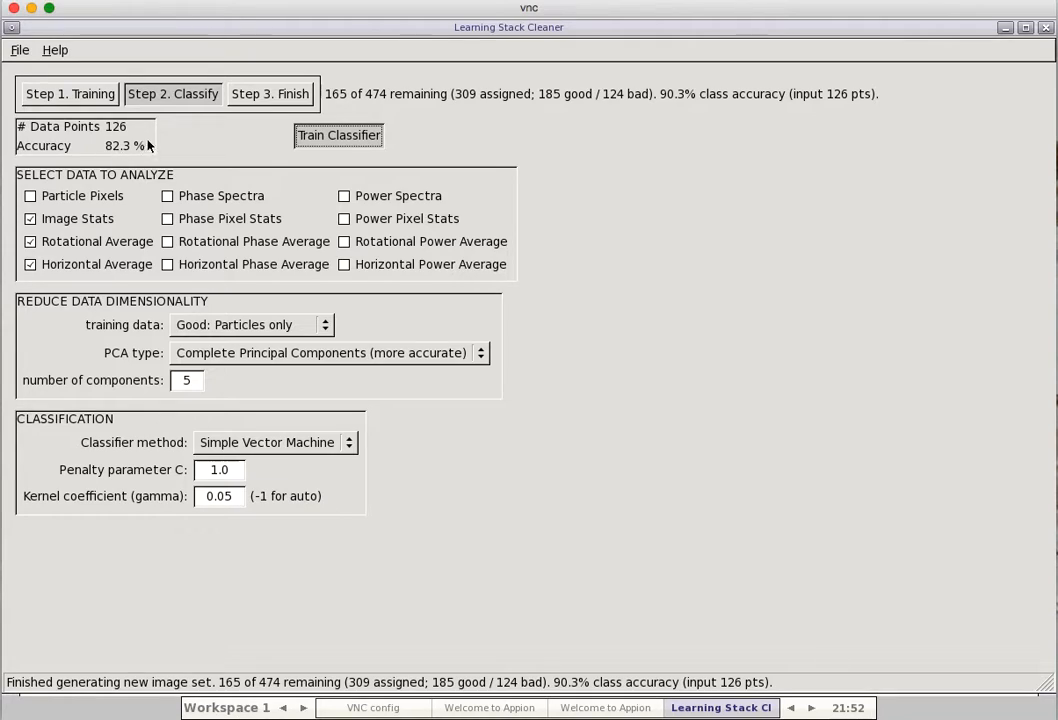
- Set the number of PCA components to 7 and retrain the classifier
double_click(200, 384)
type("7")
key("Tab")
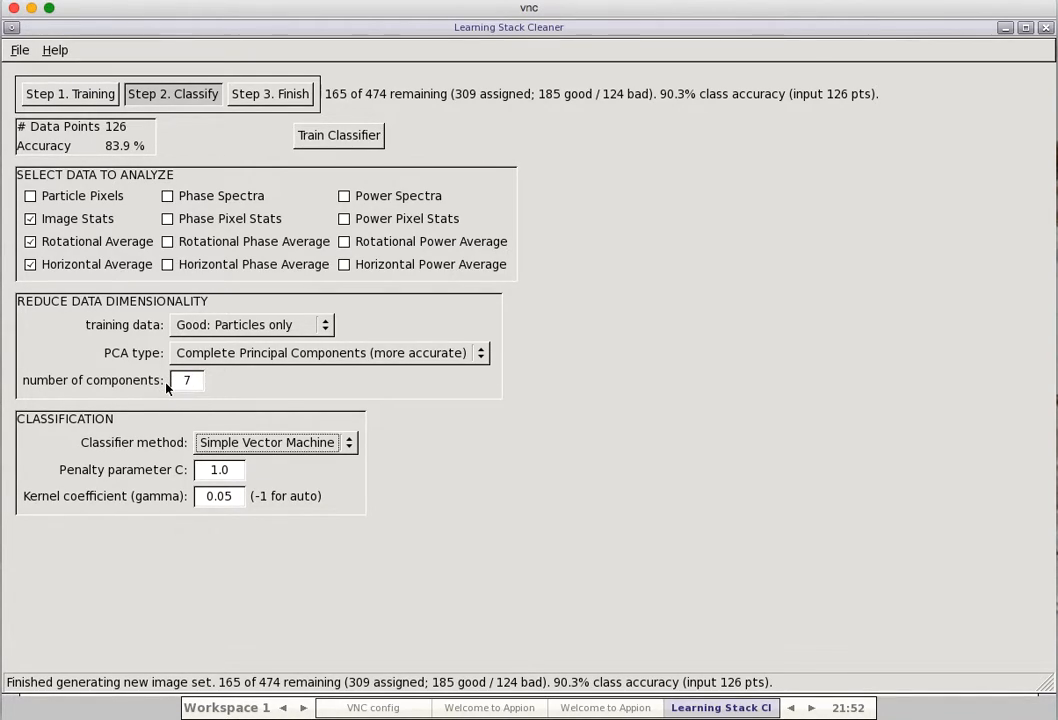
left_click(346, 138)
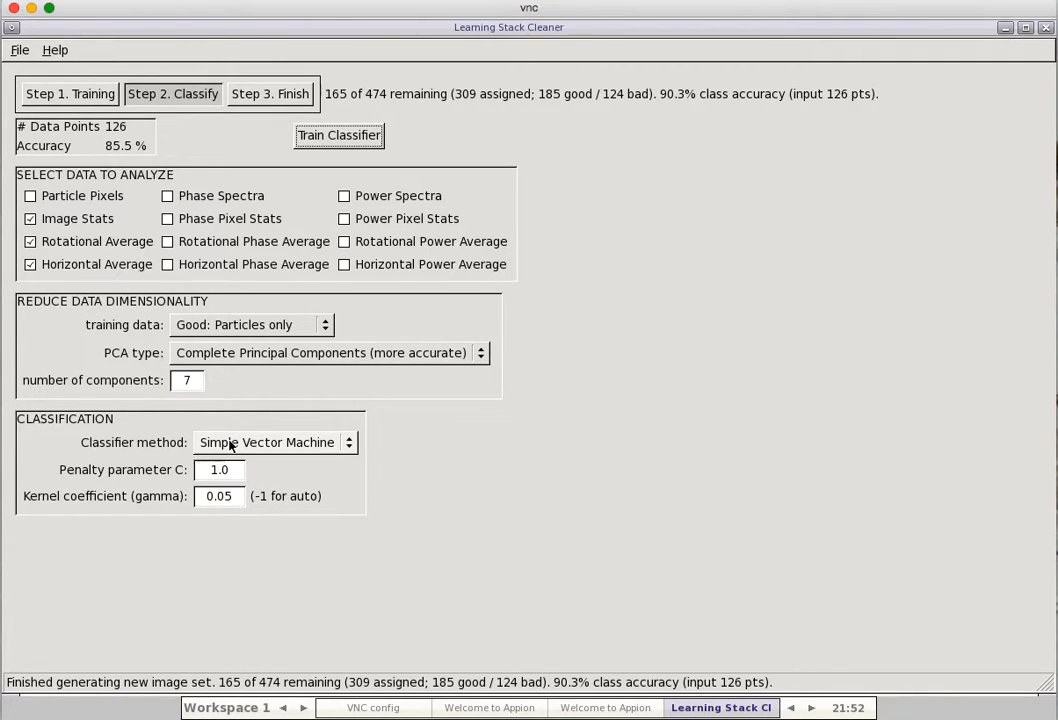
- Check the available classifier methods and keep Simple Vector Machine
left_click(270, 444)
left_click(275, 450)
left_click(277, 445)
left_click(279, 449)
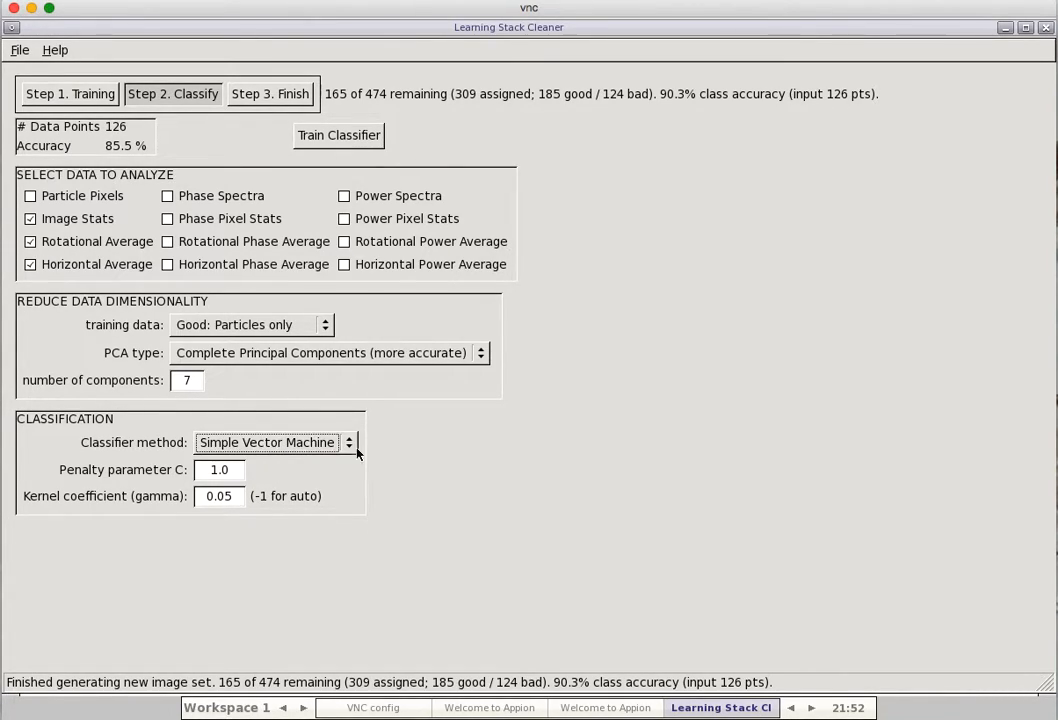
left_click(316, 445)
left_click(316, 446)
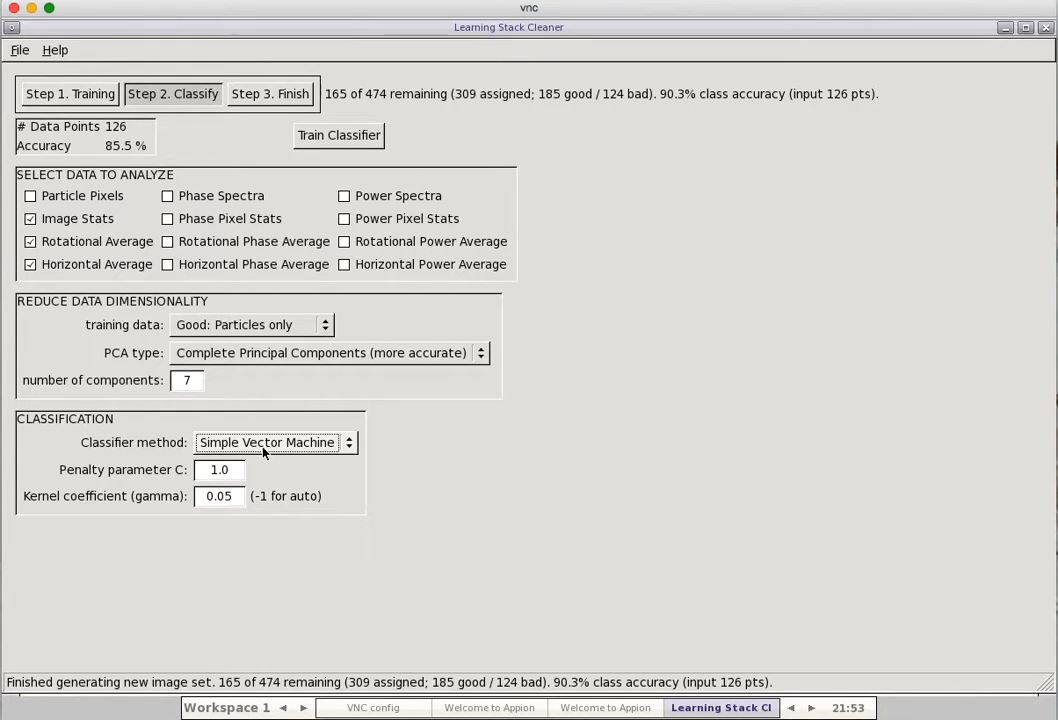
- Set the kernel coefficient (gamma) to -1 for automatic and retrain the classifier
left_click_drag(232, 470, 170, 465)
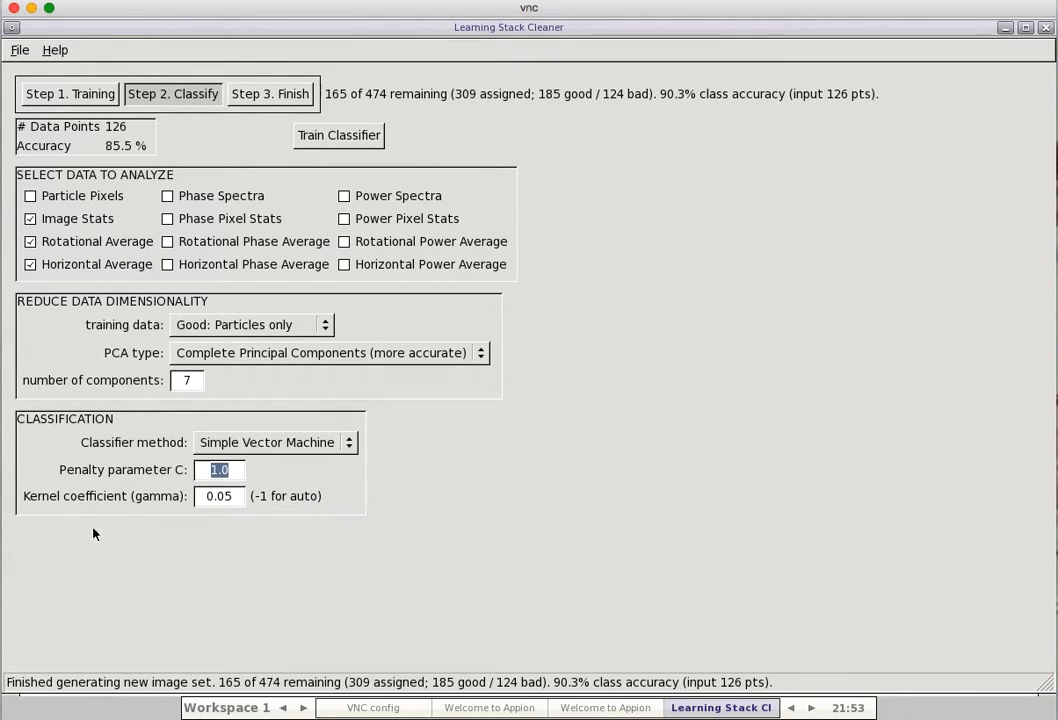
left_click_drag(224, 496, 190, 503)
type("-1")
key("Tab")
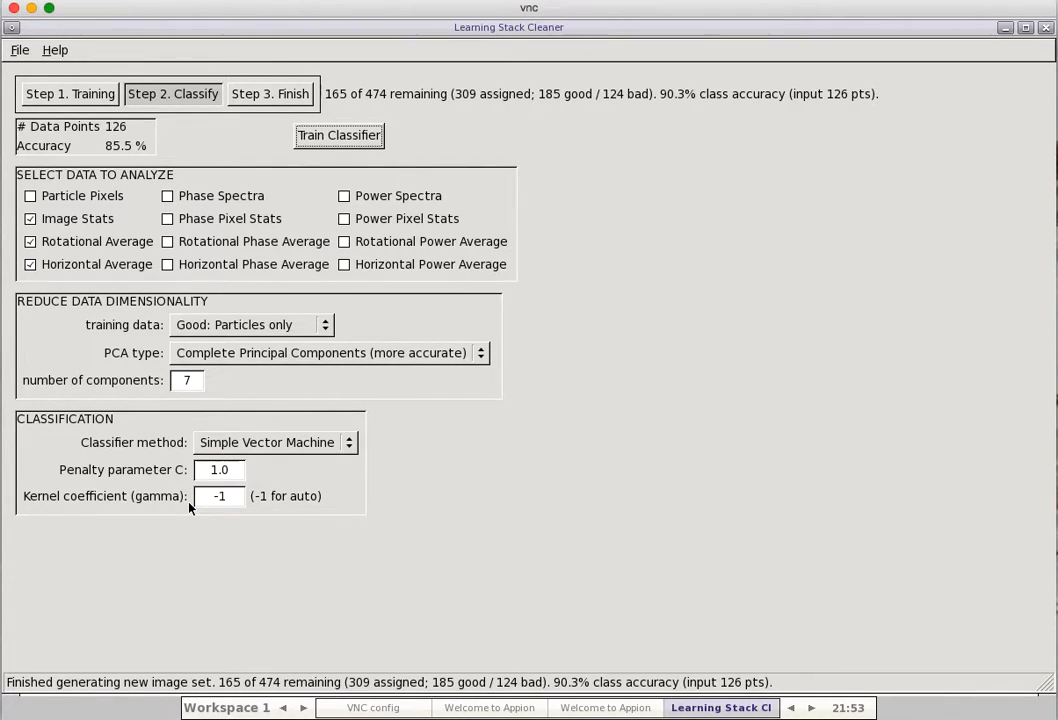
left_click(298, 136)
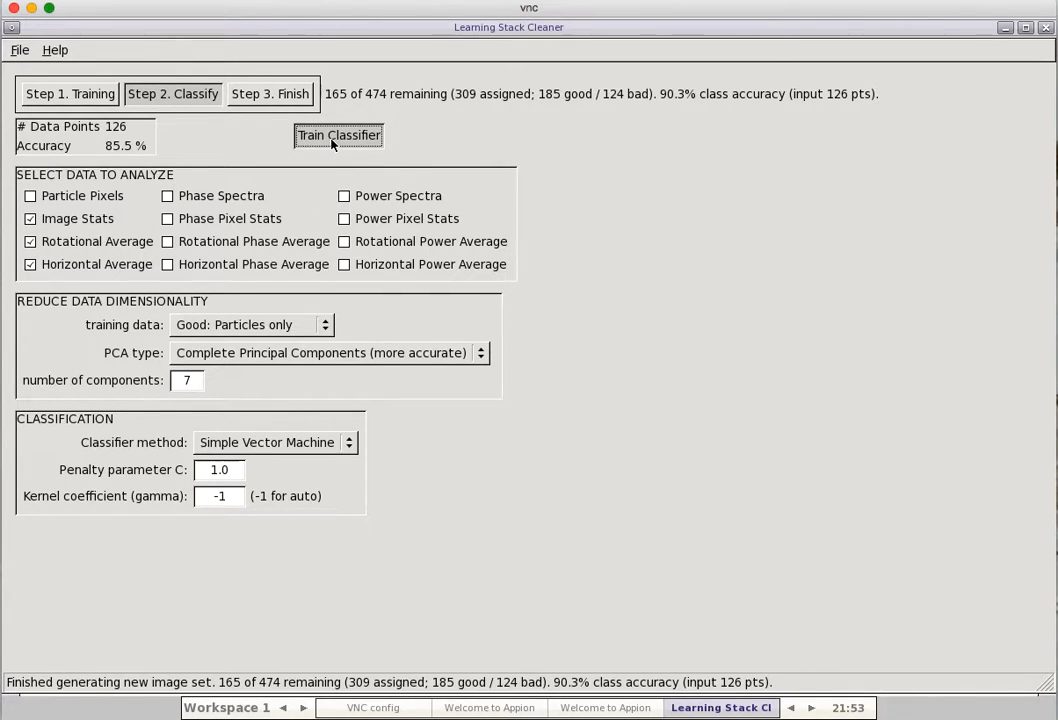
- Set the kernel coefficient (gamma) to 0.05, try 20 components and restore 7
left_click(192, 379)
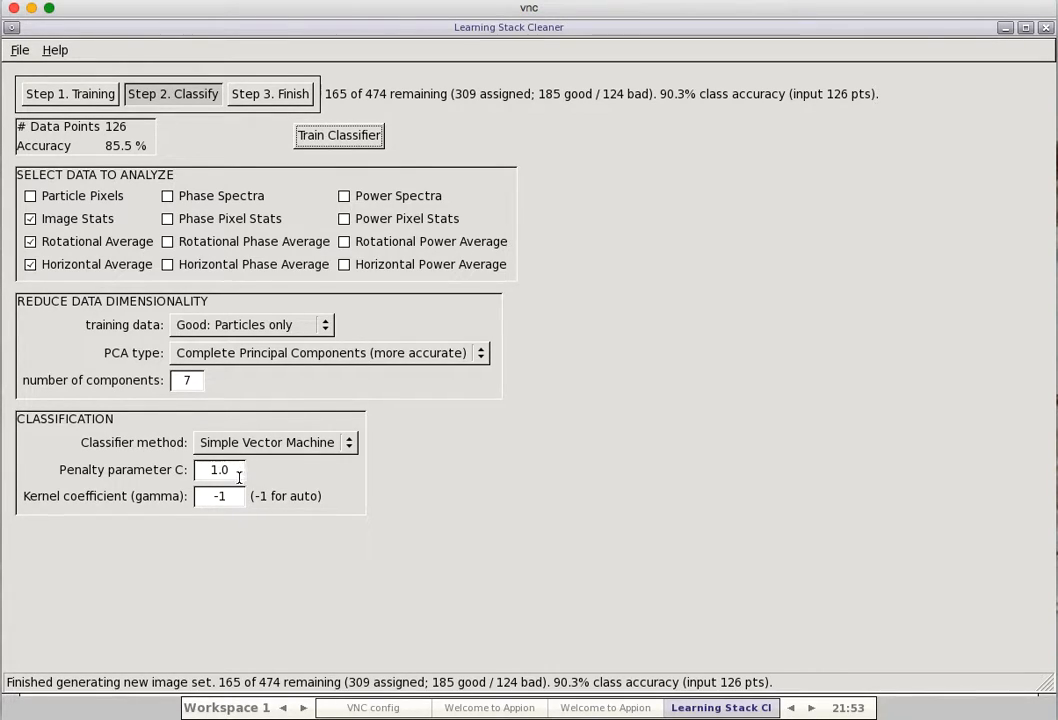
left_click_drag(234, 496, 208, 496)
type("0.05")
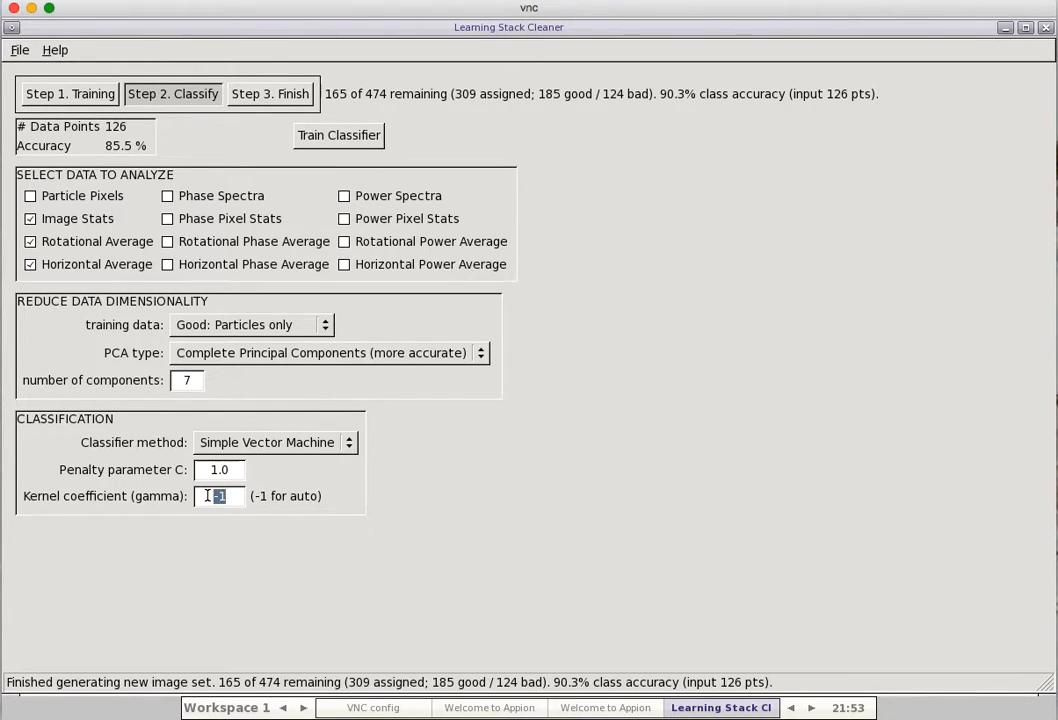
double_click(194, 382)
type("20")
key("Tab")
double_click(180, 381)
type("7")
- Set the kernel coefficient (gamma) to 0.14 and retrain the classifier
left_click(234, 497)
key("BackSpace")
key("BackSpace")
type("14")
key("Tab")
left_click(333, 140)
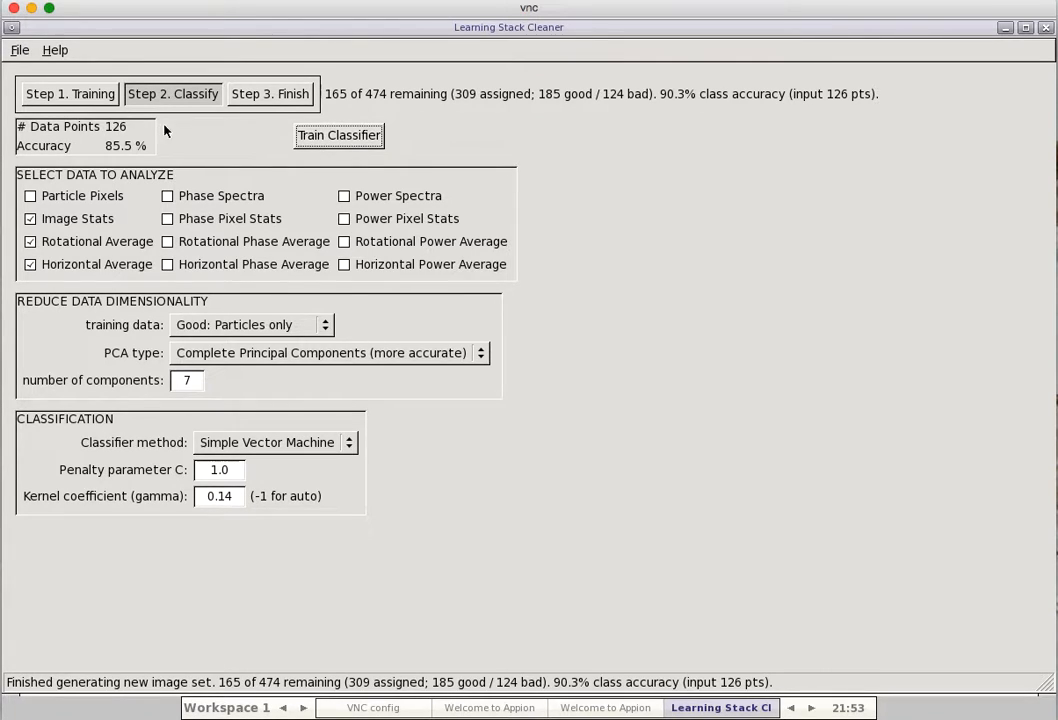
- Return to the training particle set and, in the third row, mark the tenth particle good and the seventh and ninth bad
left_click(66, 92)
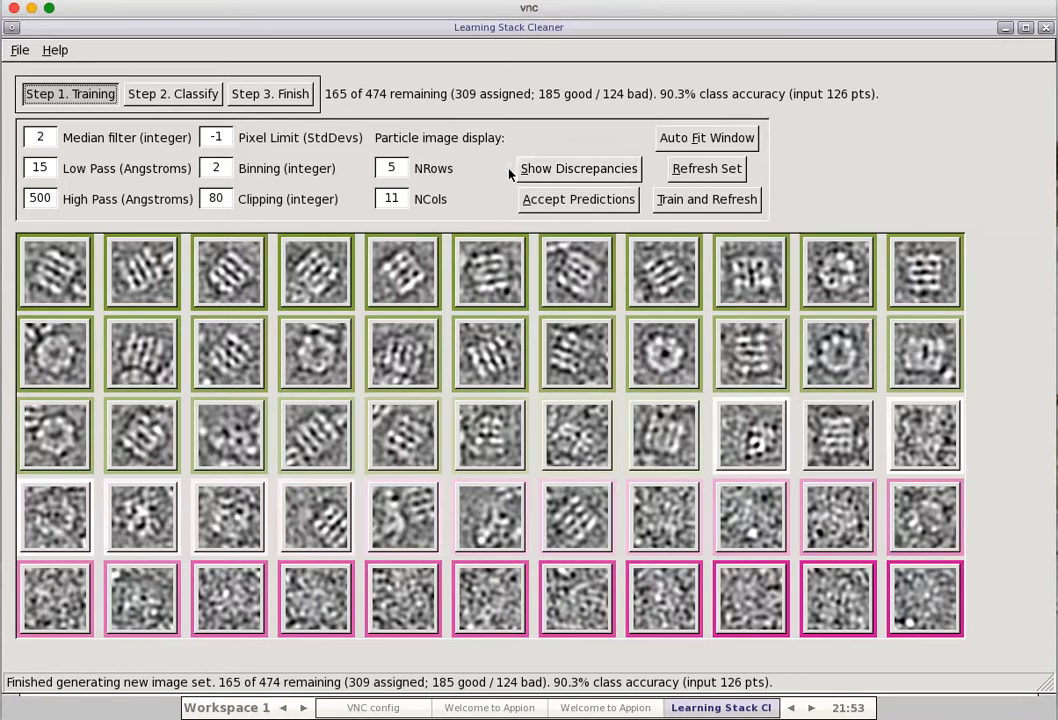
left_click(832, 430)
left_click(750, 436)
left_click(750, 436)
double_click(572, 438)
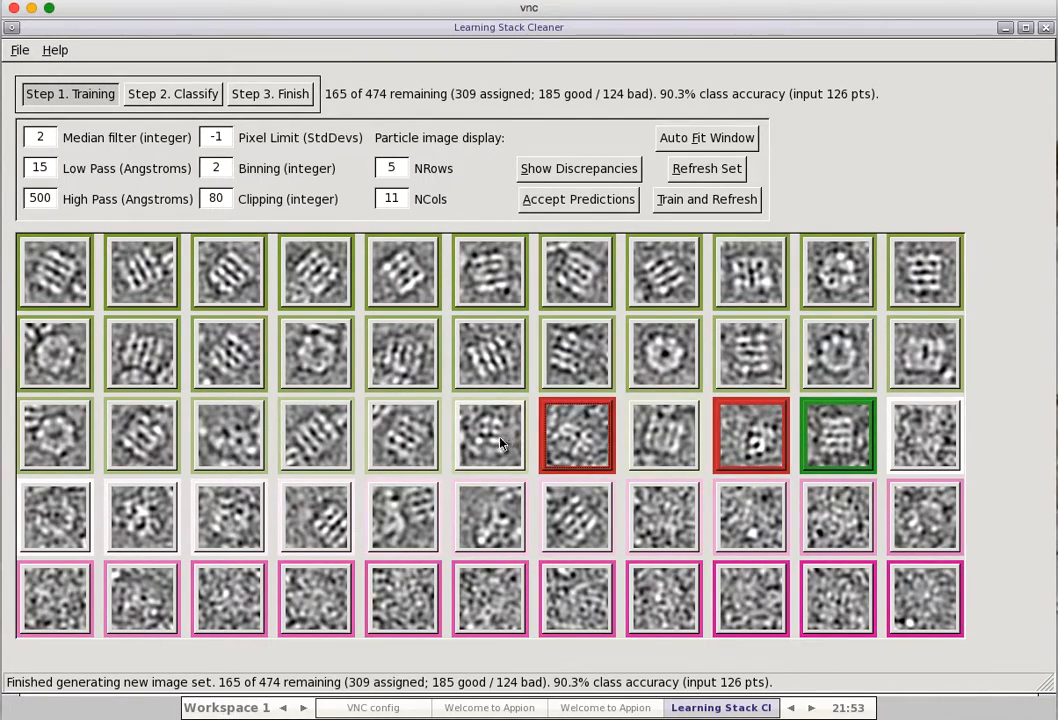
- Mark the third row's third and eleventh particles bad; in the fourth row, mark the first and seventh good and the second to fourth bad
double_click(224, 455)
left_click(66, 522)
double_click(145, 520)
double_click(198, 522)
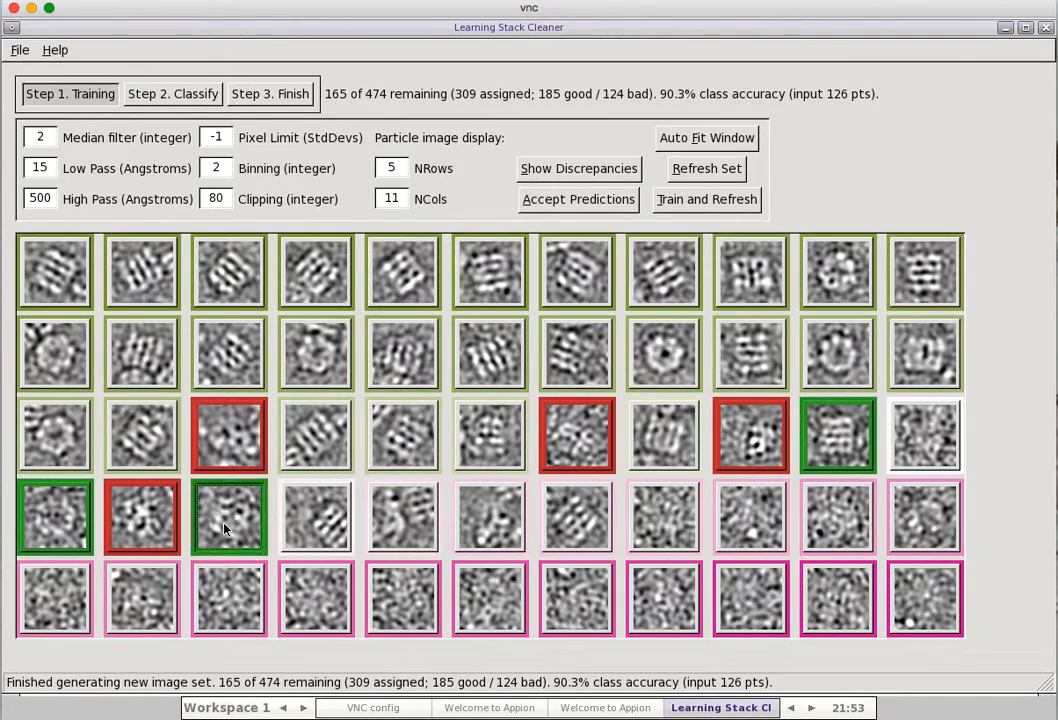
double_click(326, 522)
left_click(585, 520)
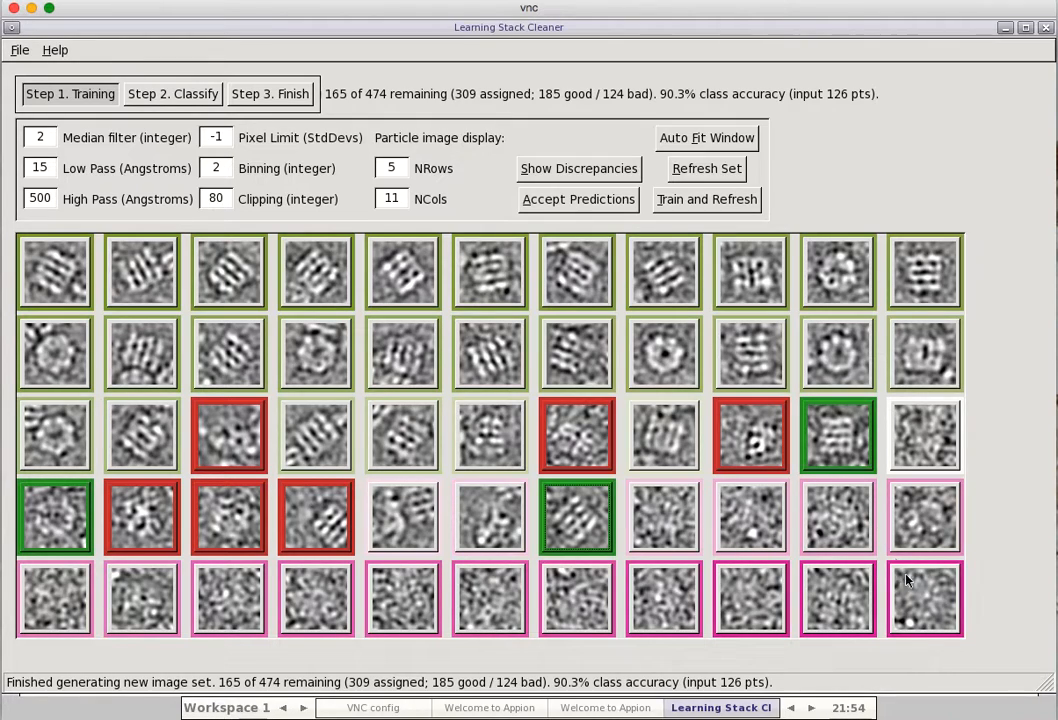
double_click(925, 450)
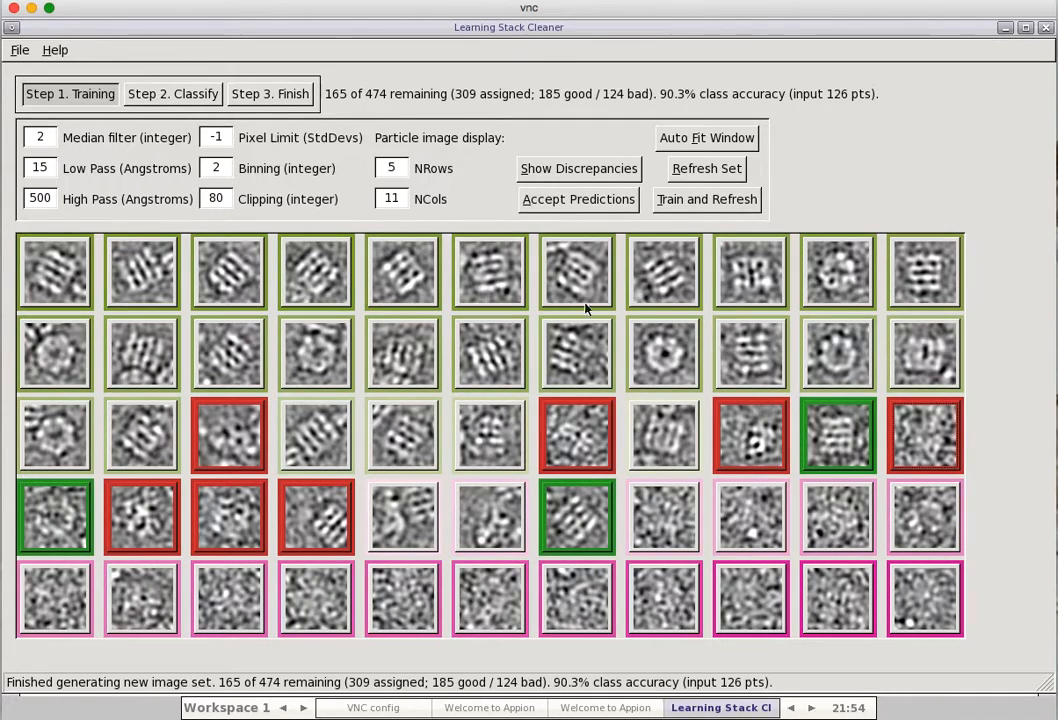
- Accept the predictions for the remaining particles, then retrain and load a new particle set
left_click(583, 197)
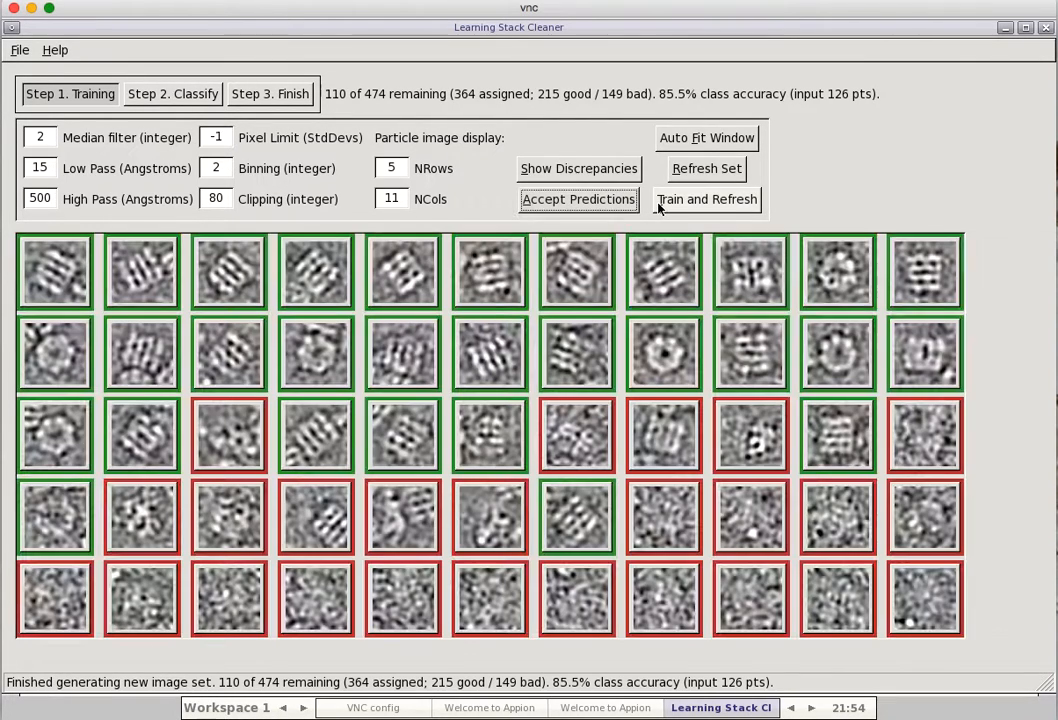
left_click(695, 200)
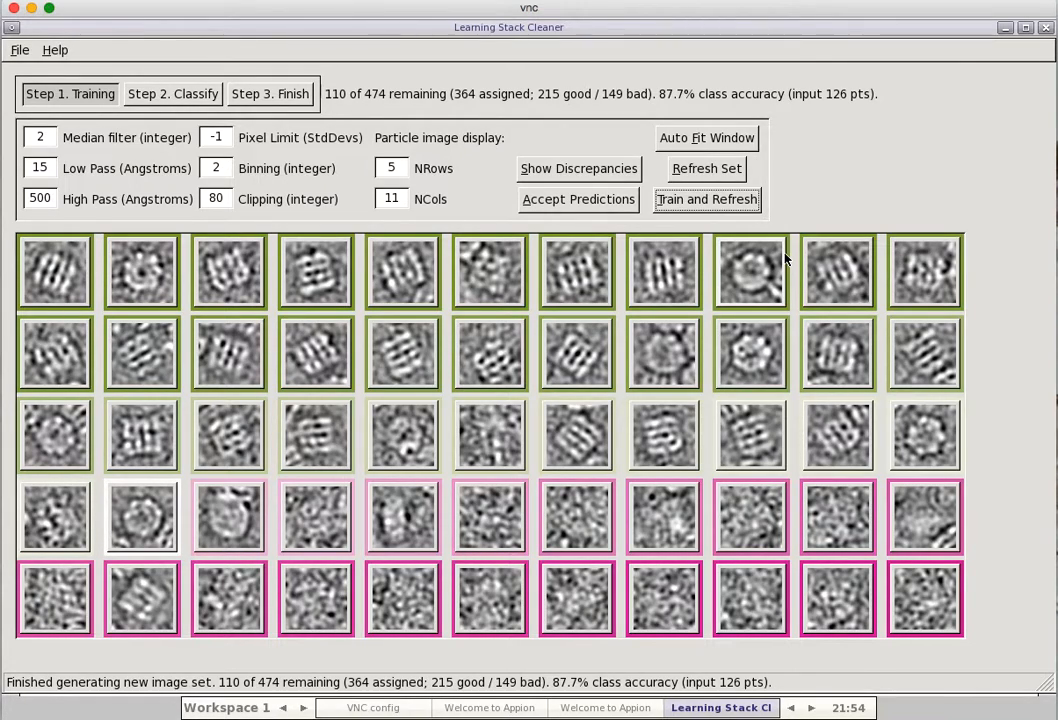
- Go to the Finish stage and save the particle picks to file
left_click(204, 101)
left_click(238, 102)
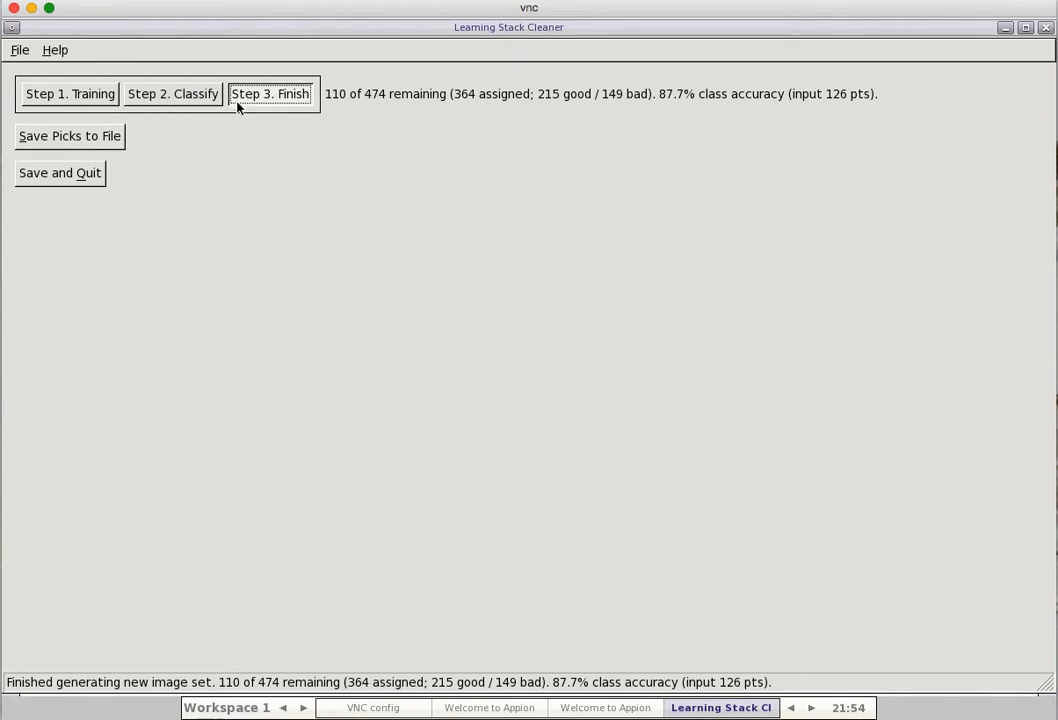
left_click(85, 142)
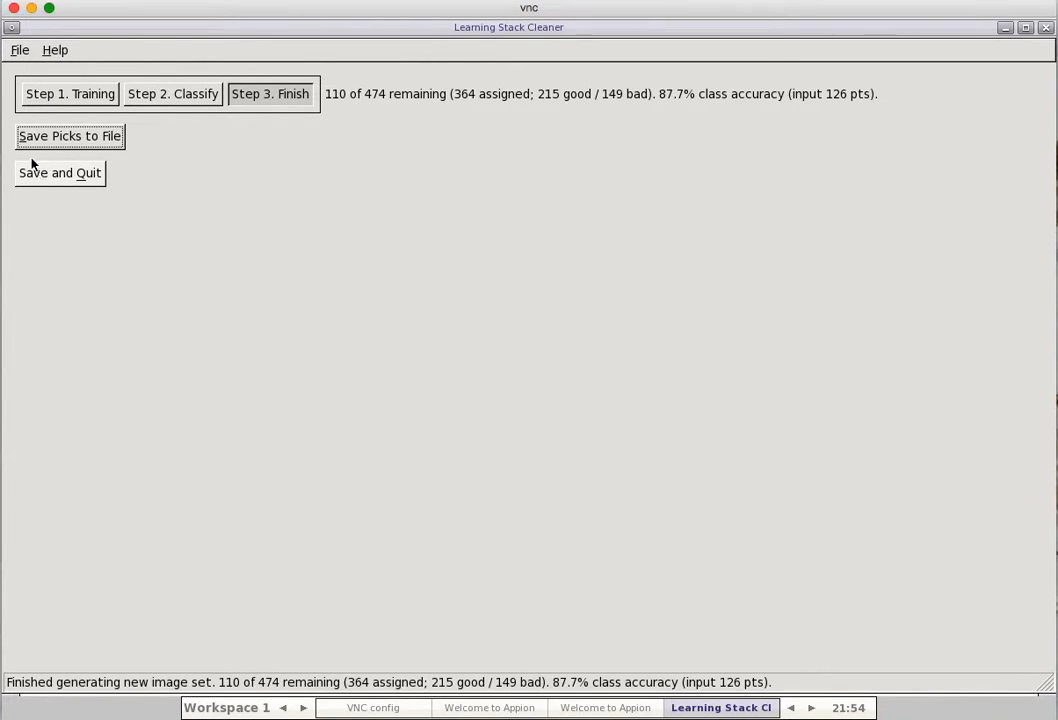
- Quit the Learning Stack Cleaner so the cleaned substack gets committed
left_click(20, 49)
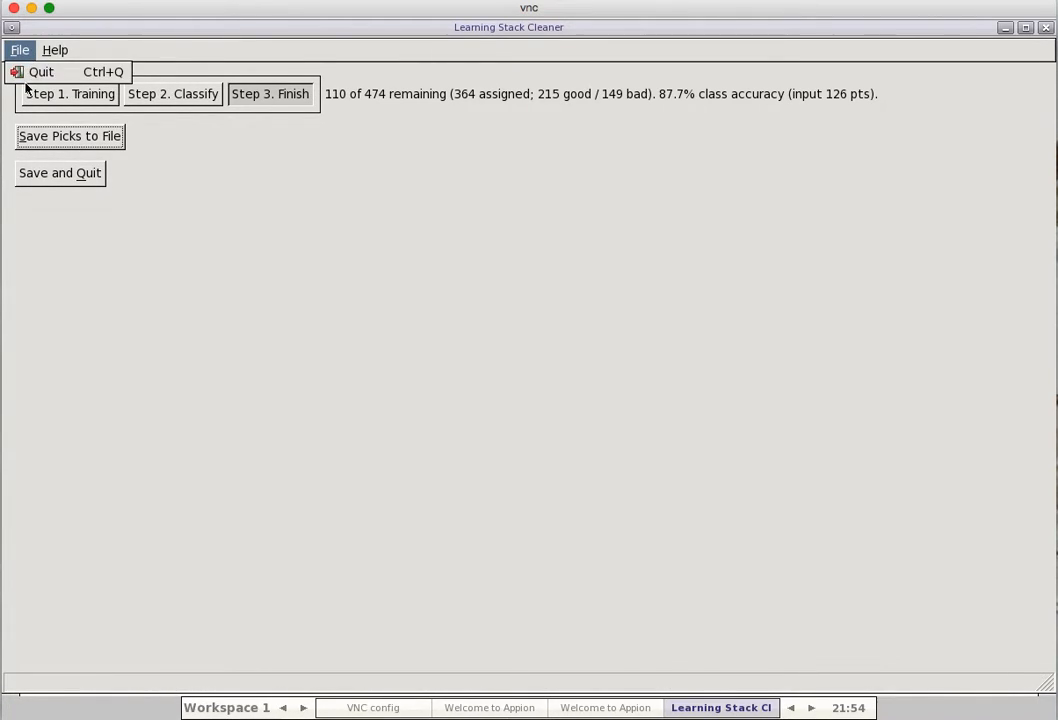
left_click(1004, 30)
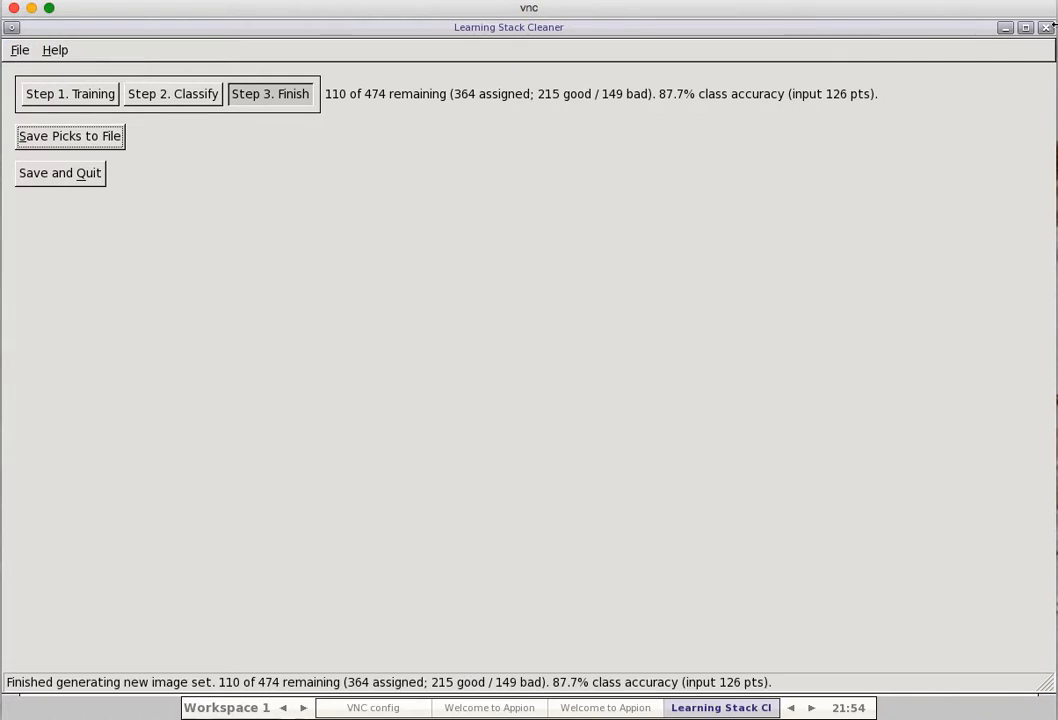
left_click(19, 49)
left_click(22, 70)
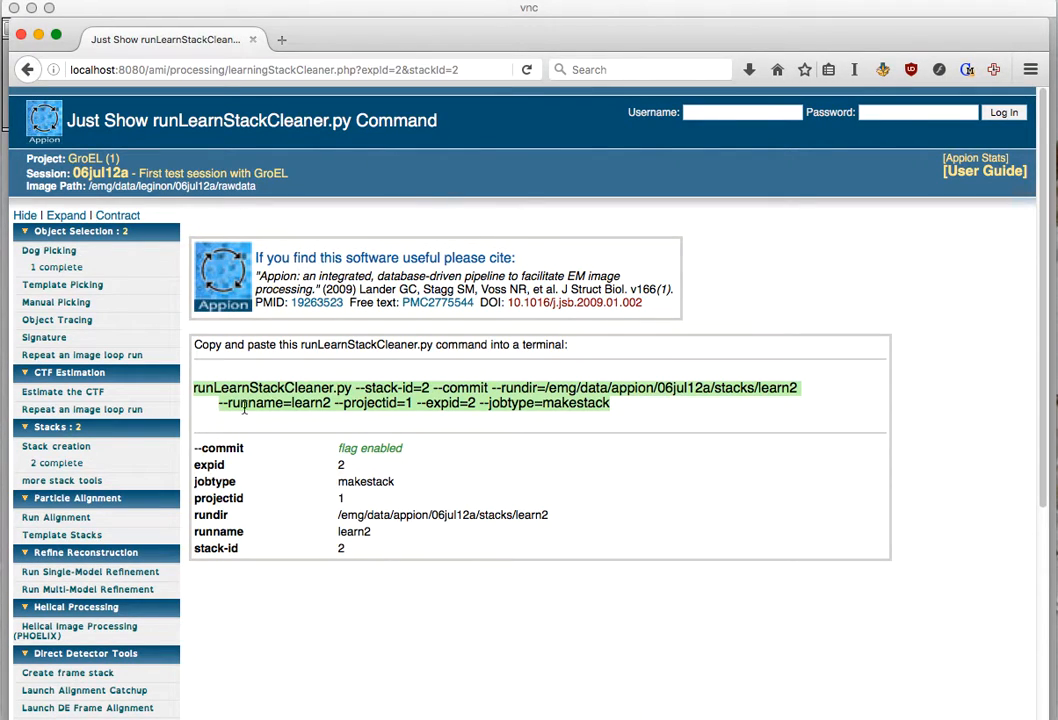
- Switch to the Appion web page, open the session's stack summary and examine the cleaned stack1-learn2 substack's details
left_click(78, 430)
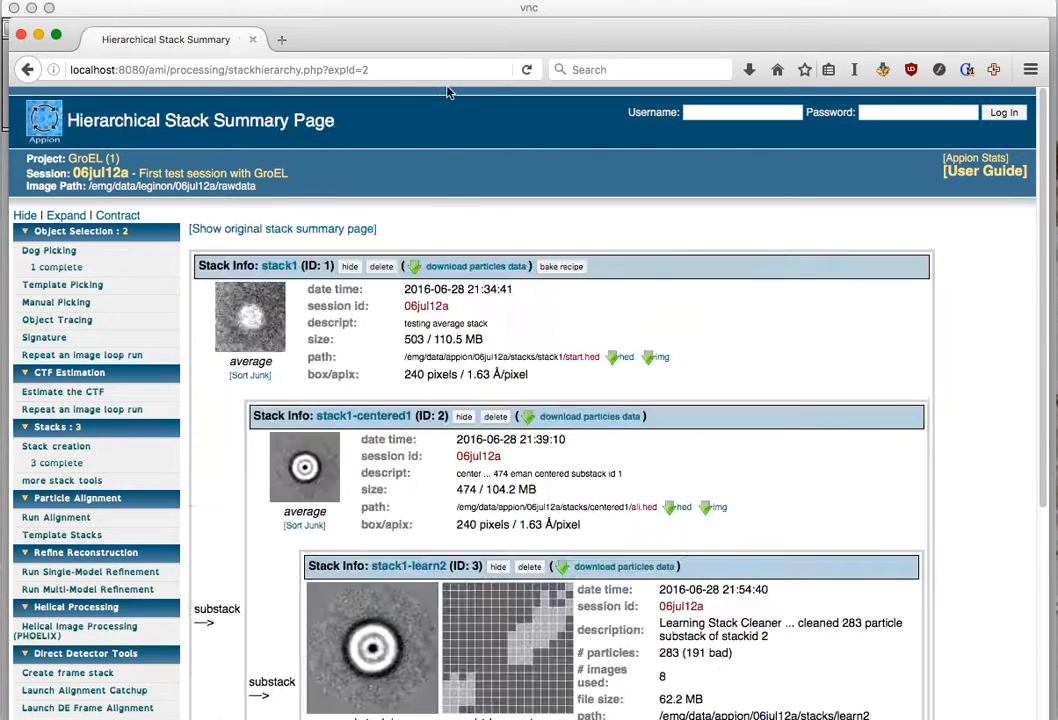
scroll(521, 350, "down", 5)
scroll(521, 350, "up", 2)
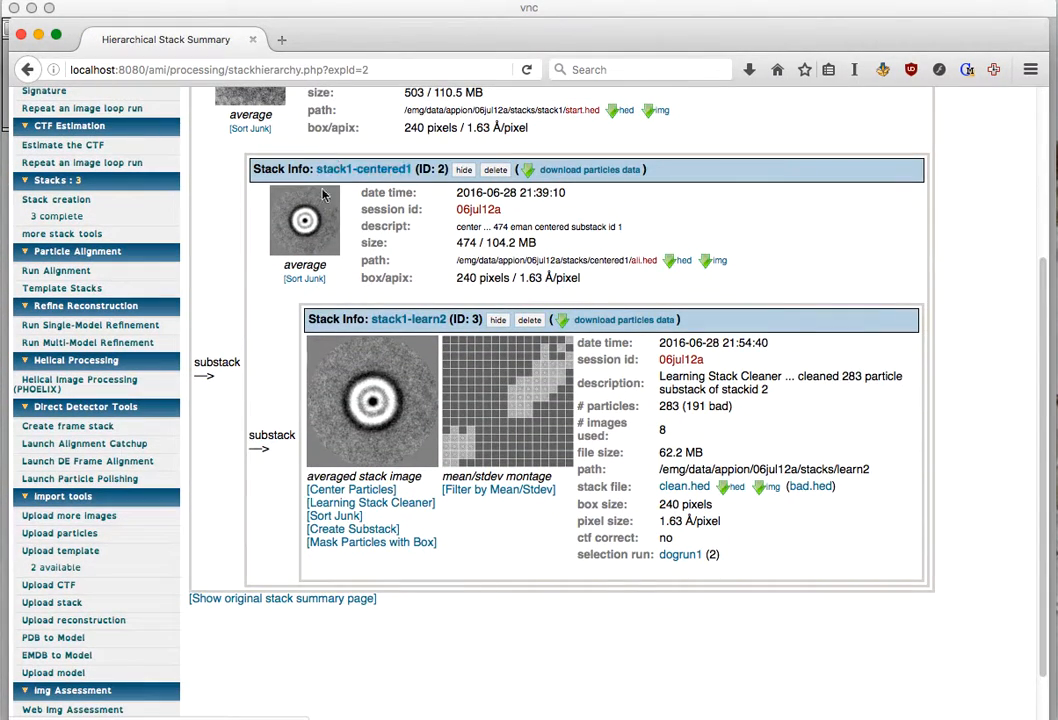
triple_click(743, 376)
left_click(739, 448)
- Open the rejected particles file bad.hed of stack1-learn2 in a separate browser tab
right_click(797, 487)
left_click(811, 492)
left_click(385, 40)
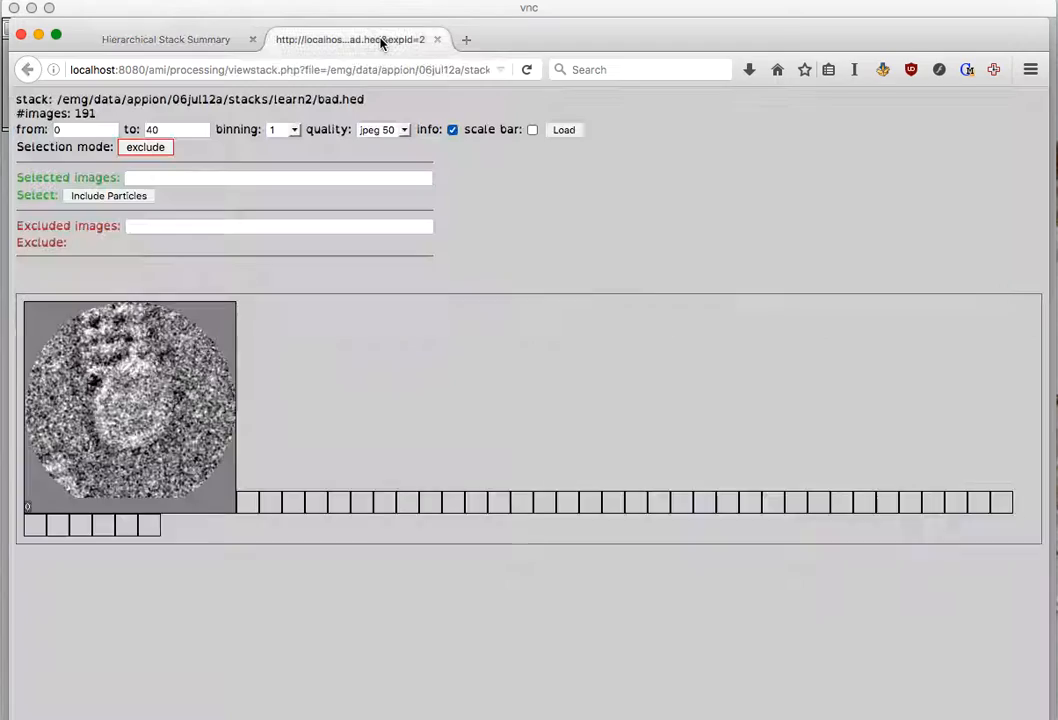
- Display the rejected particles from 0 to 400 at binning 2 and look through them
left_click(280, 130)
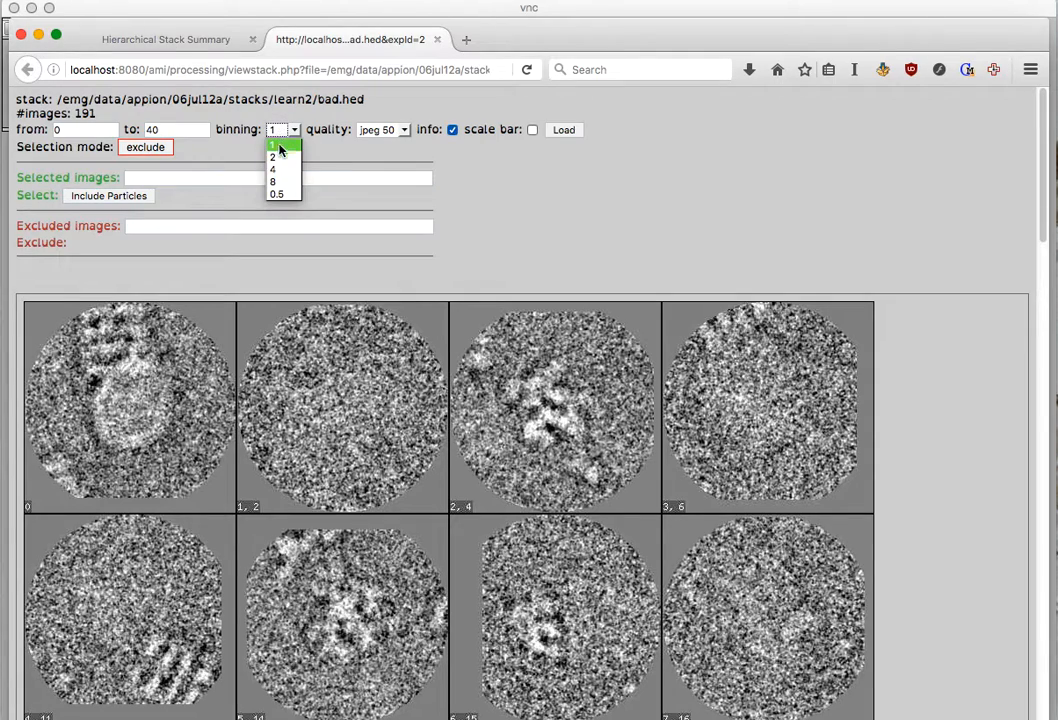
left_click(278, 155)
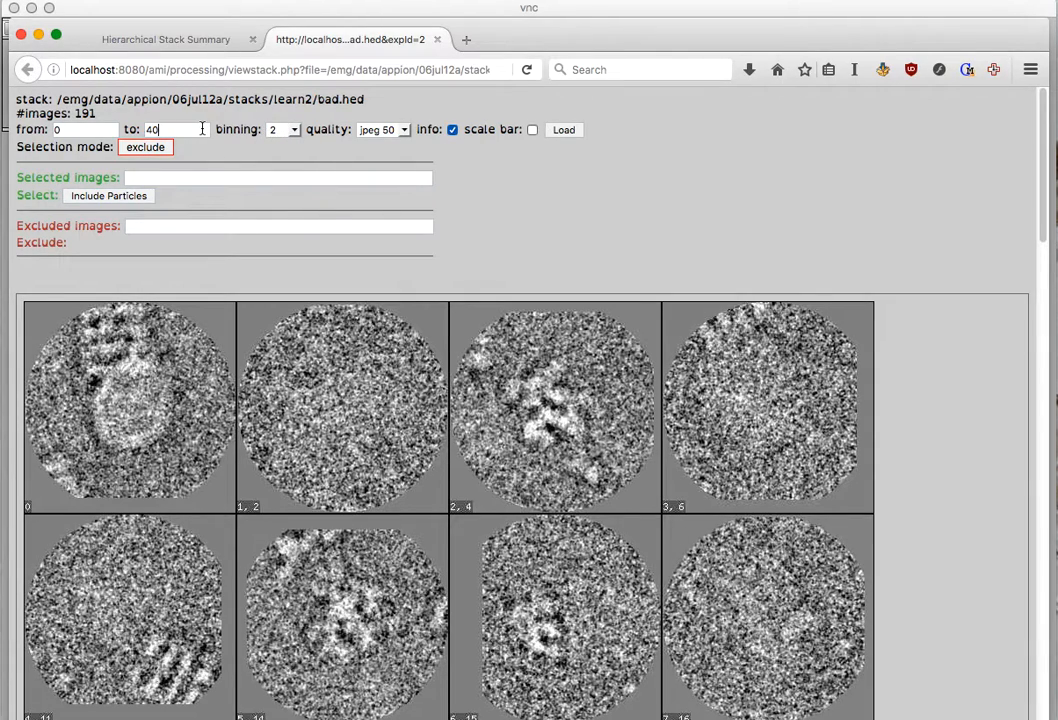
left_click(543, 200)
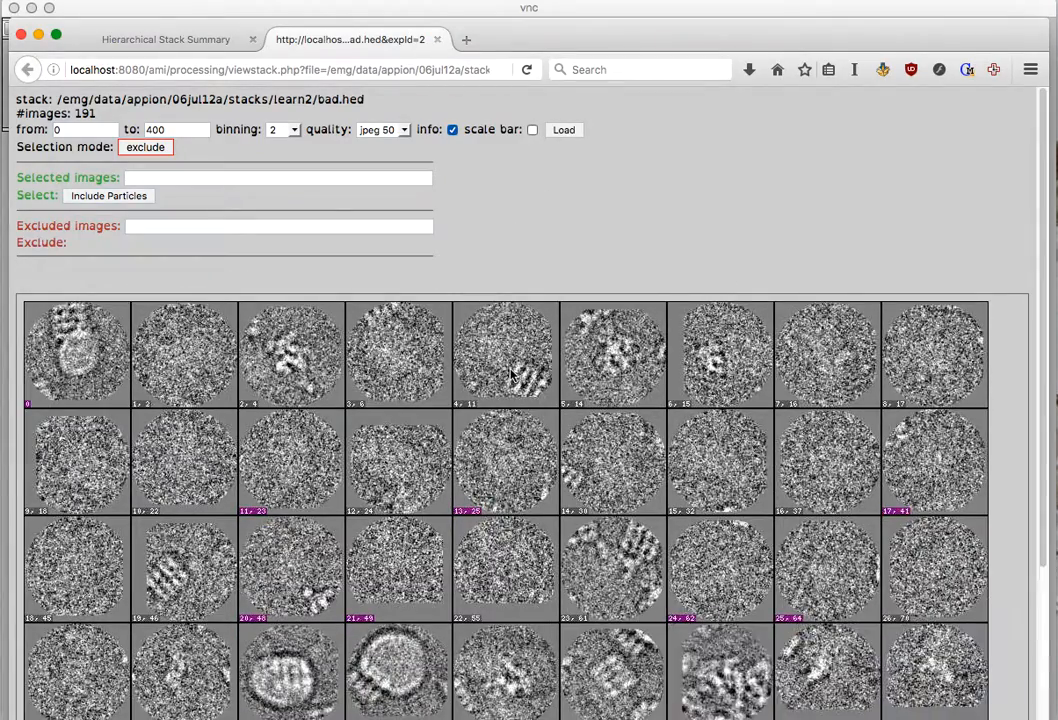
scroll(511, 375, "down", 5)
scroll(505, 330, "down", 5)
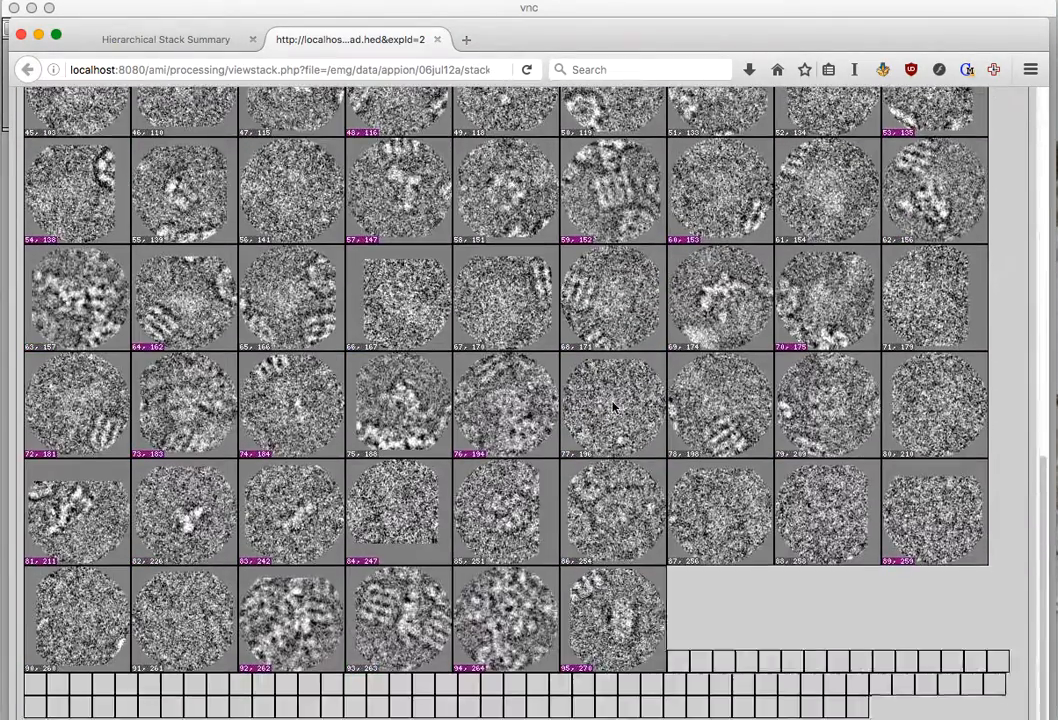
- Look through the rest of the rejected particles in bad.hed to the end of the montage
scroll(627, 201, "down", 5)
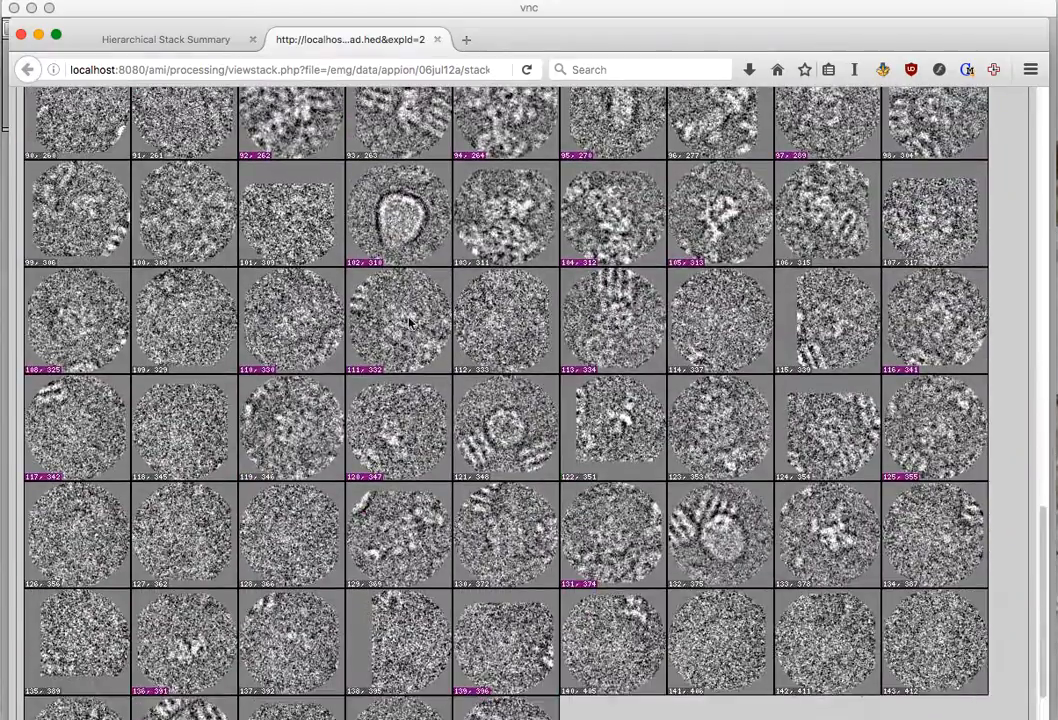
scroll(626, 365, "down", 4)
scroll(615, 368, "down", 1)
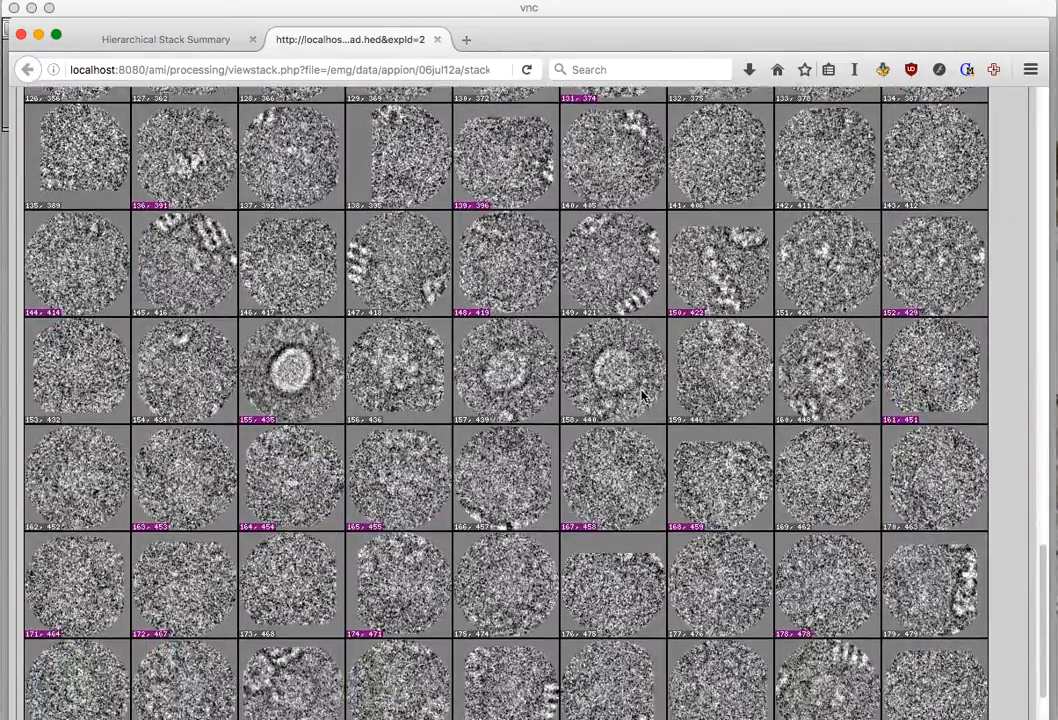
scroll(600, 371, "up", 4)
scroll(508, 343, "down", 6)
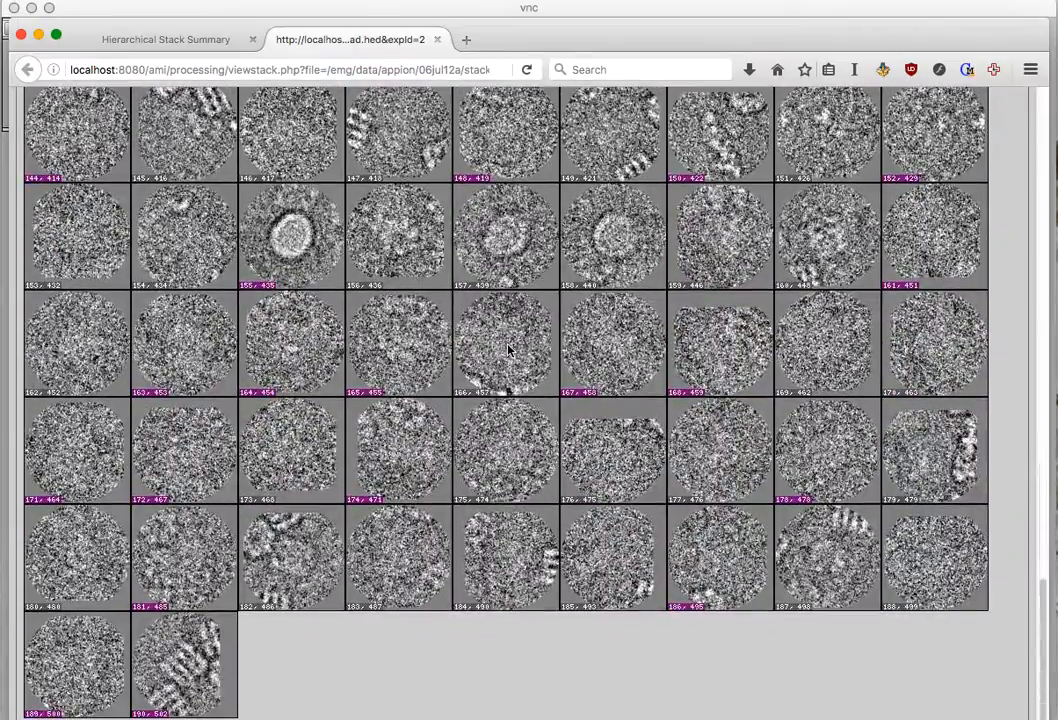
scroll(566, 369, "up", 11)
scroll(566, 369, "up", 10)
- Open stack1-learn2's clean.hed from the stack summary, display particles 0 to 400 at binning 2 and look through them
left_click(196, 40)
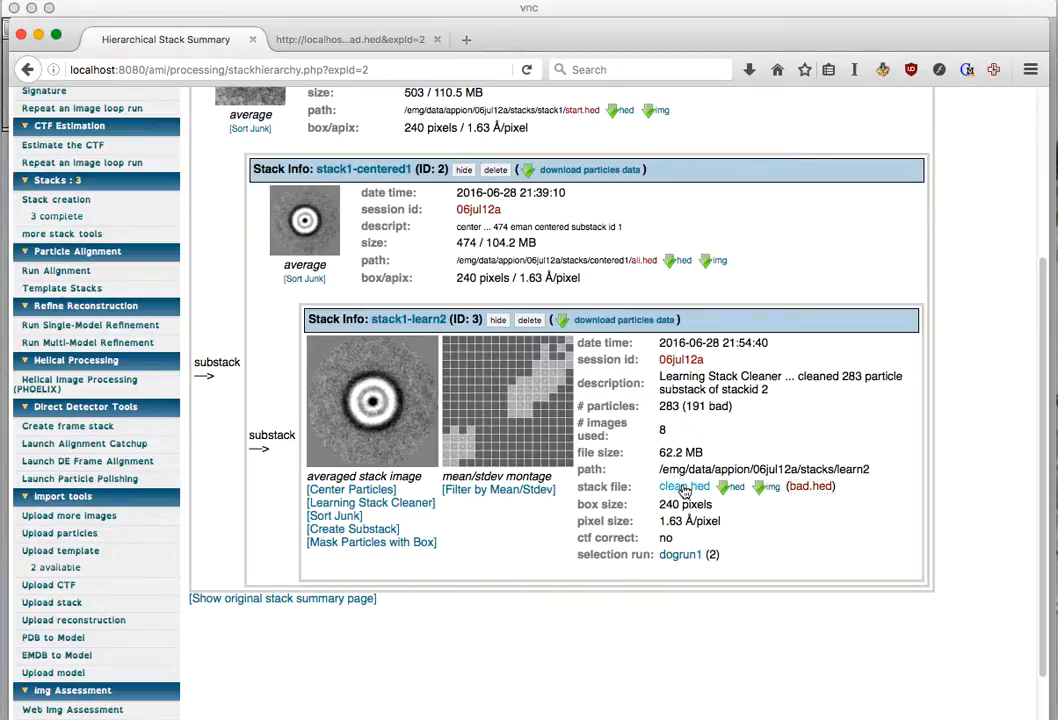
left_click(684, 486)
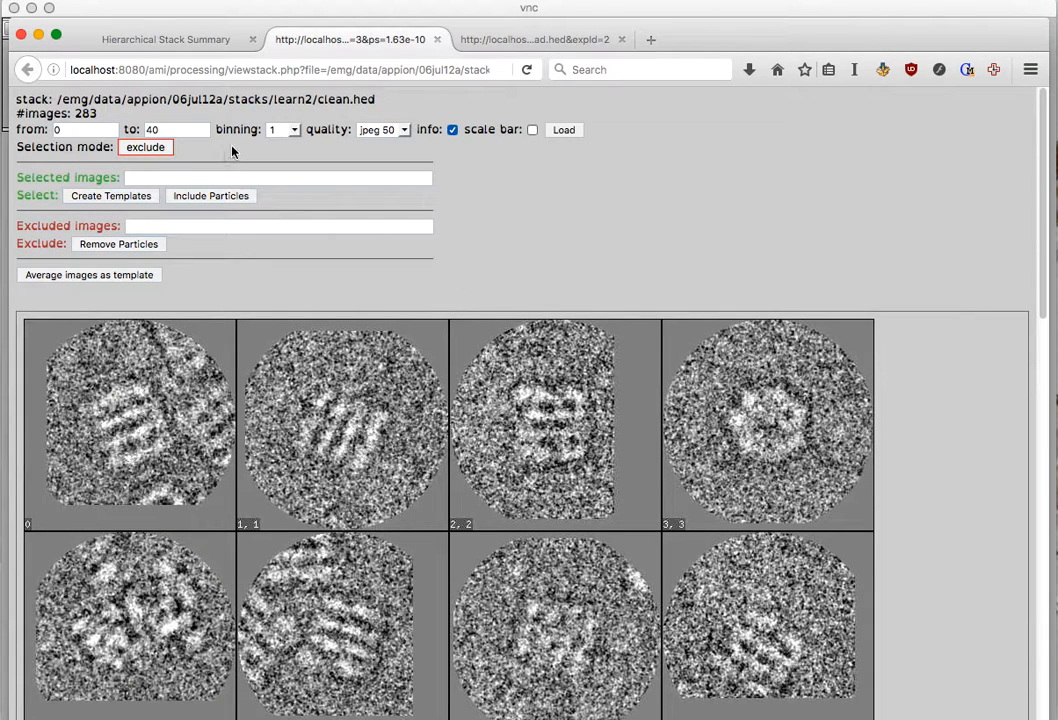
left_click(281, 132)
left_click(277, 157)
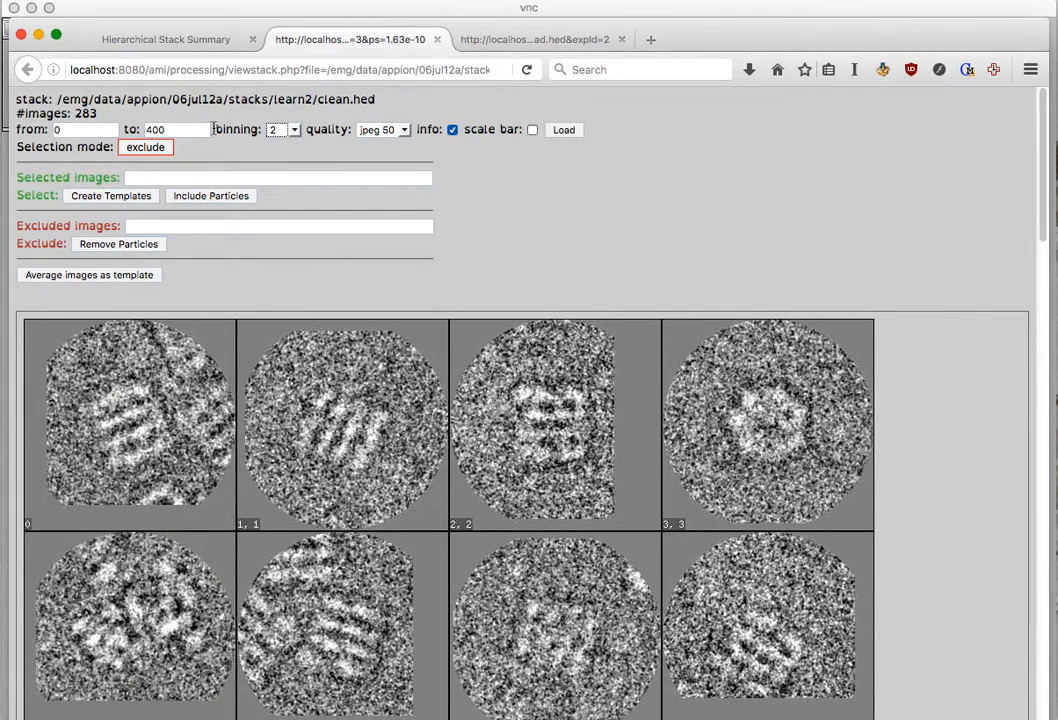
left_click(555, 131)
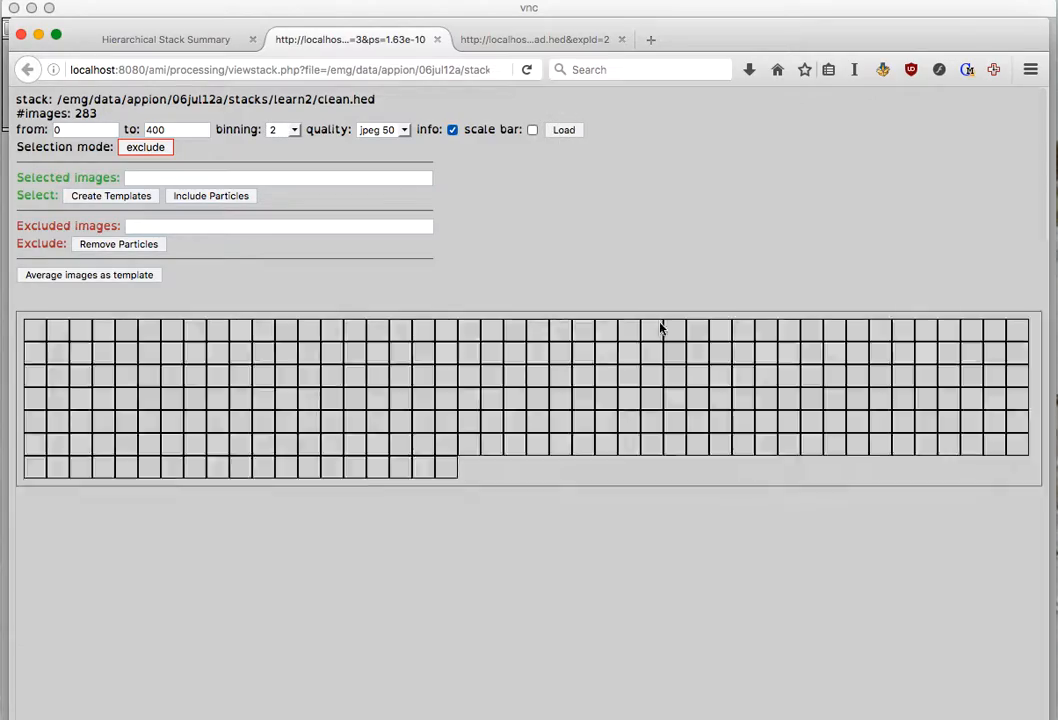
scroll(607, 400, "down", 5)
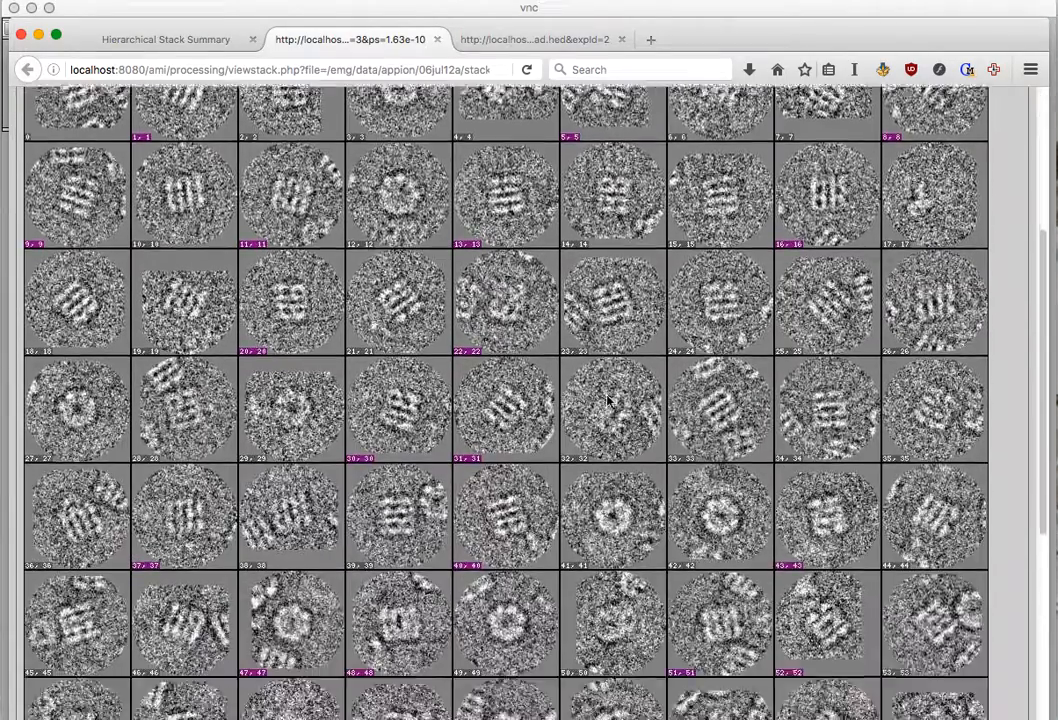
scroll(607, 400, "down", 5)
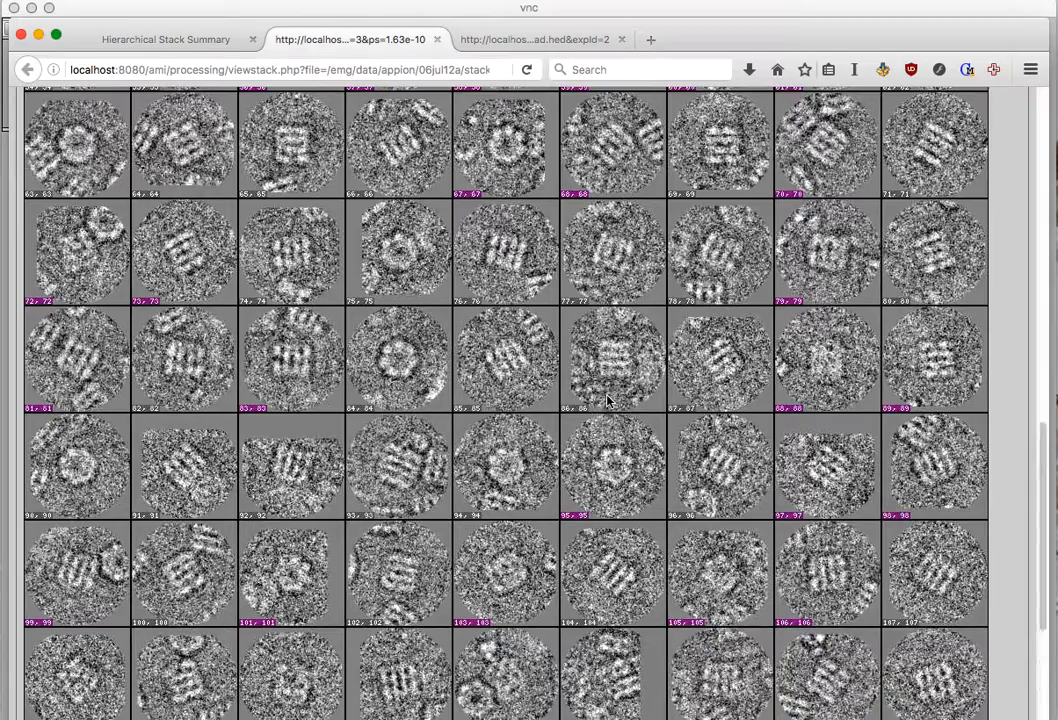
scroll(607, 400, "down", 5)
scroll(607, 397, "down", 5)
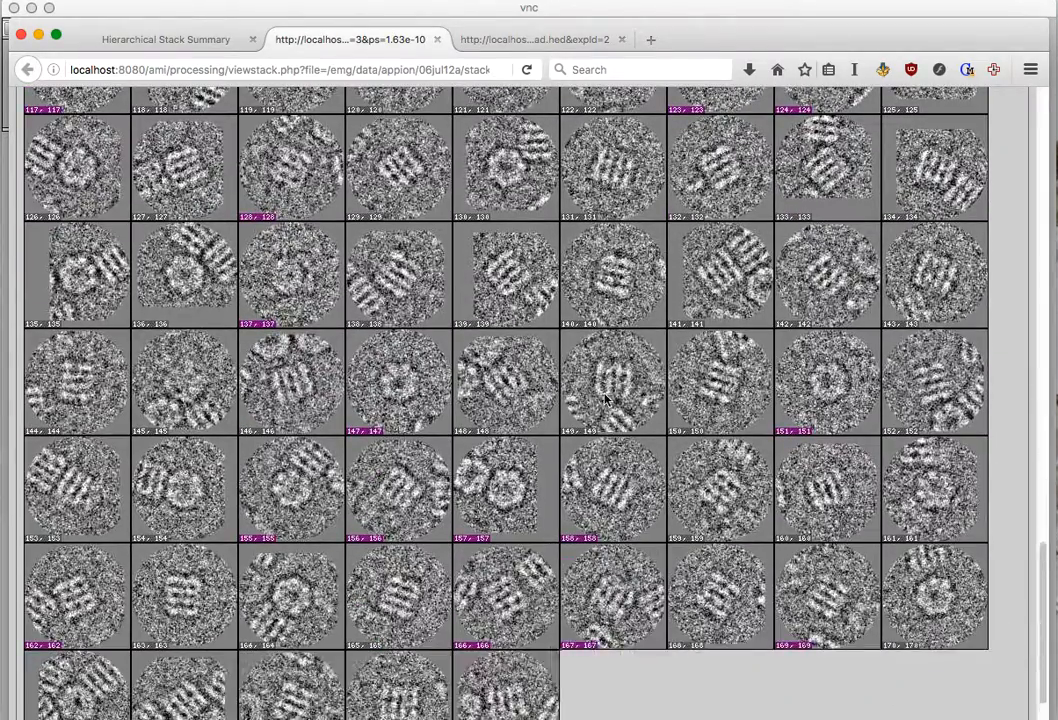
- Return to the stack summary and examine the stack hierarchy and the number of particles kept in stack1-learn2
left_click(203, 45)
scroll(815, 366, "up", 3)
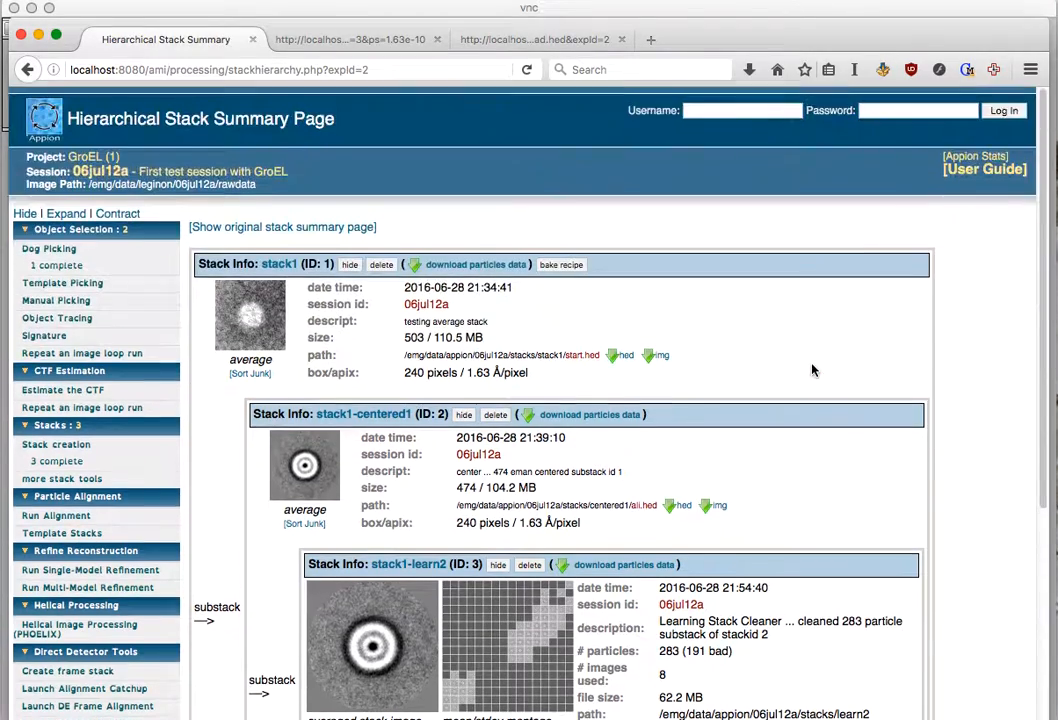
scroll(815, 366, "down", 2)
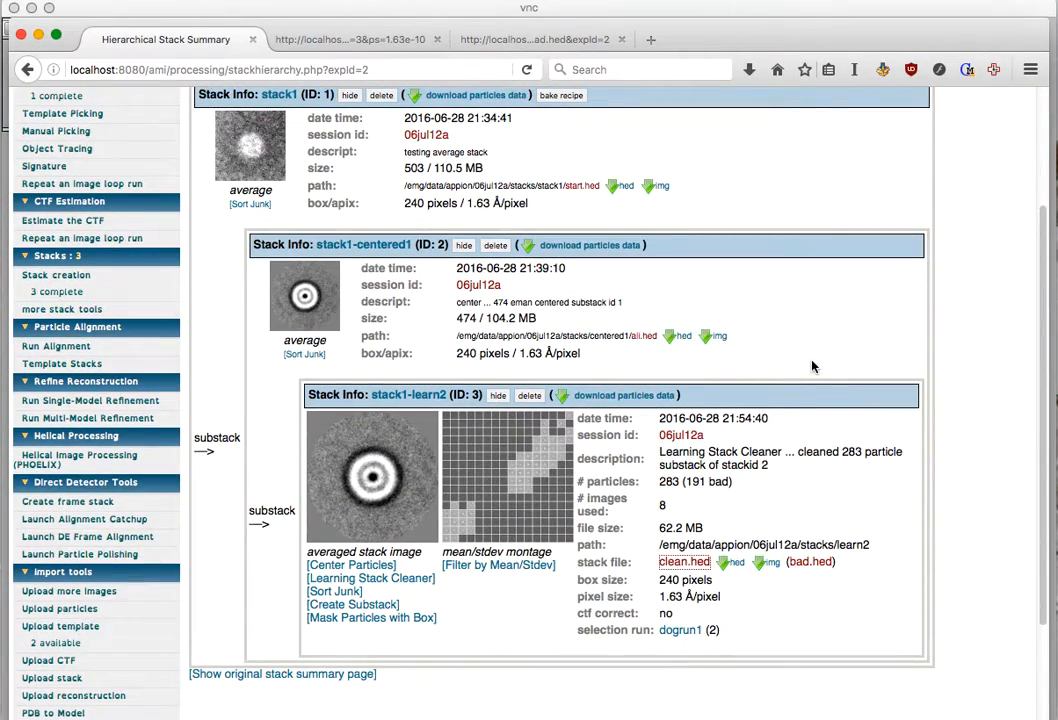
scroll(812, 367, "up", 1)
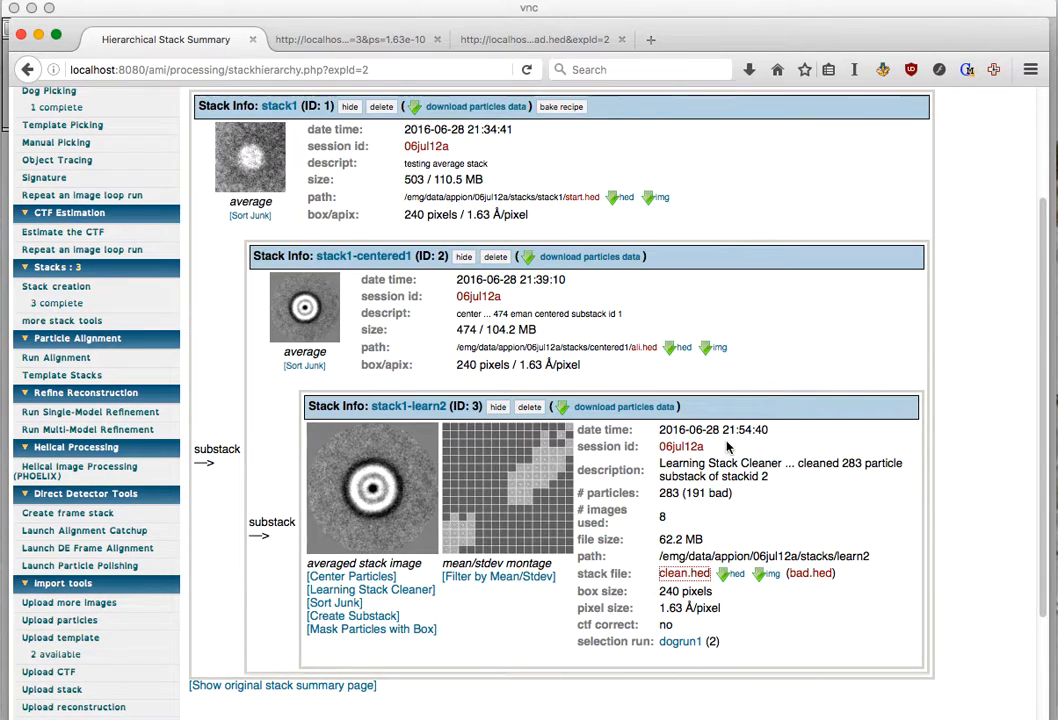
double_click(679, 494)
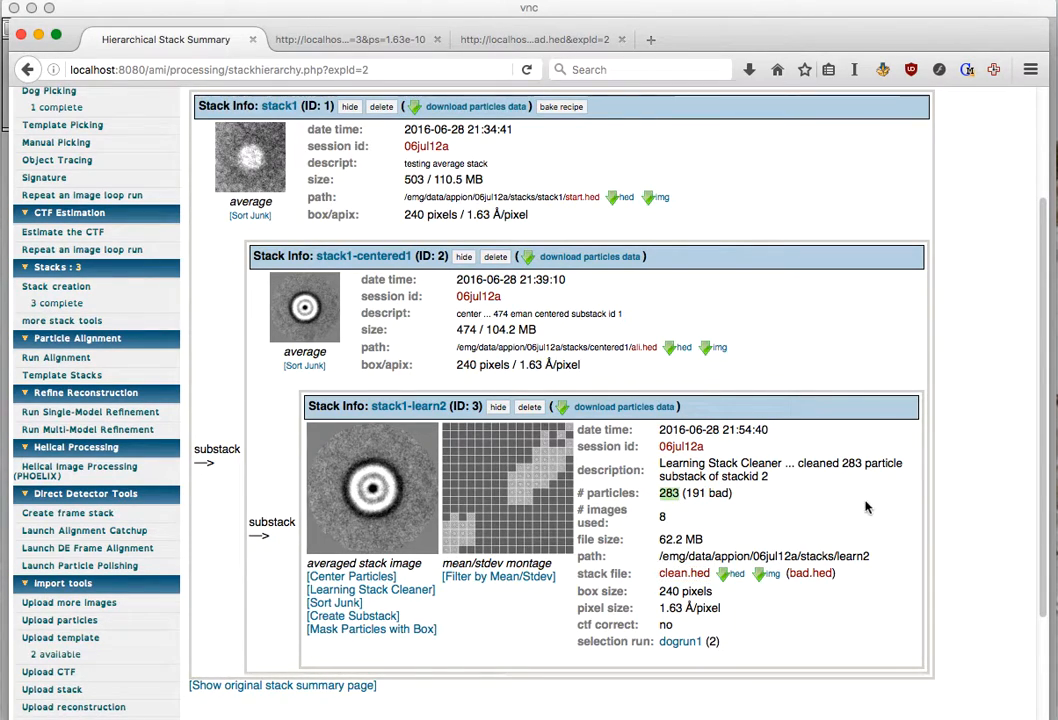
- Open the particle alignment procedures and read through the available methods, including Xmipp, Relion and ISAC
left_click(56, 357)
scroll(480, 280, "down", 10)
scroll(460, 170, "up", 3)
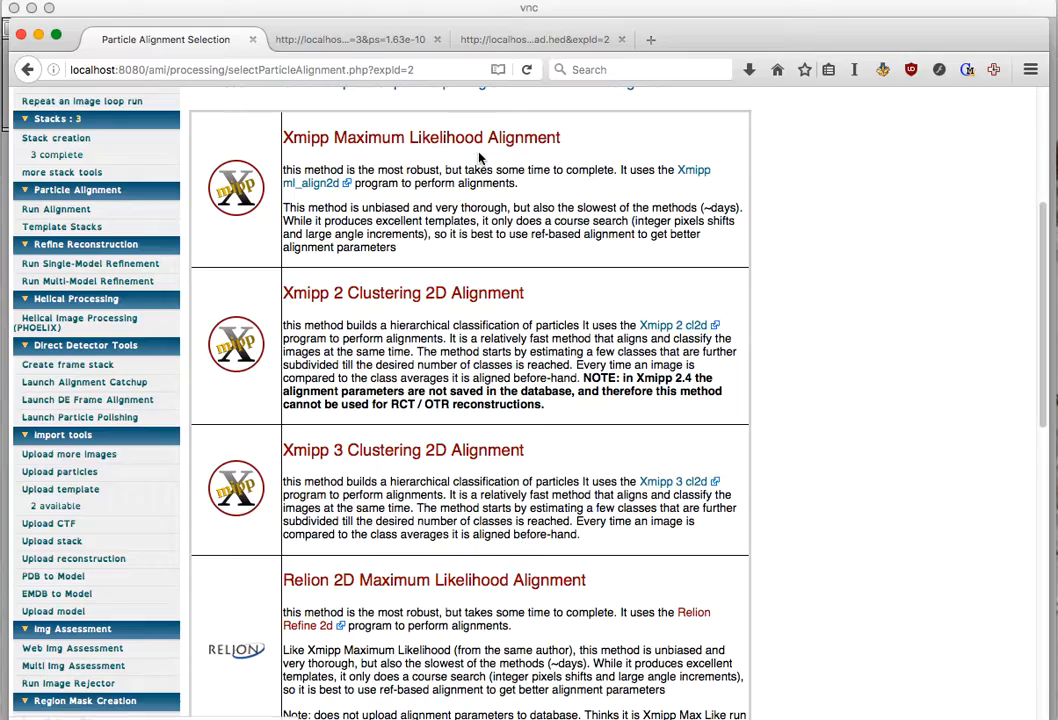
scroll(441, 241, "down", 4)
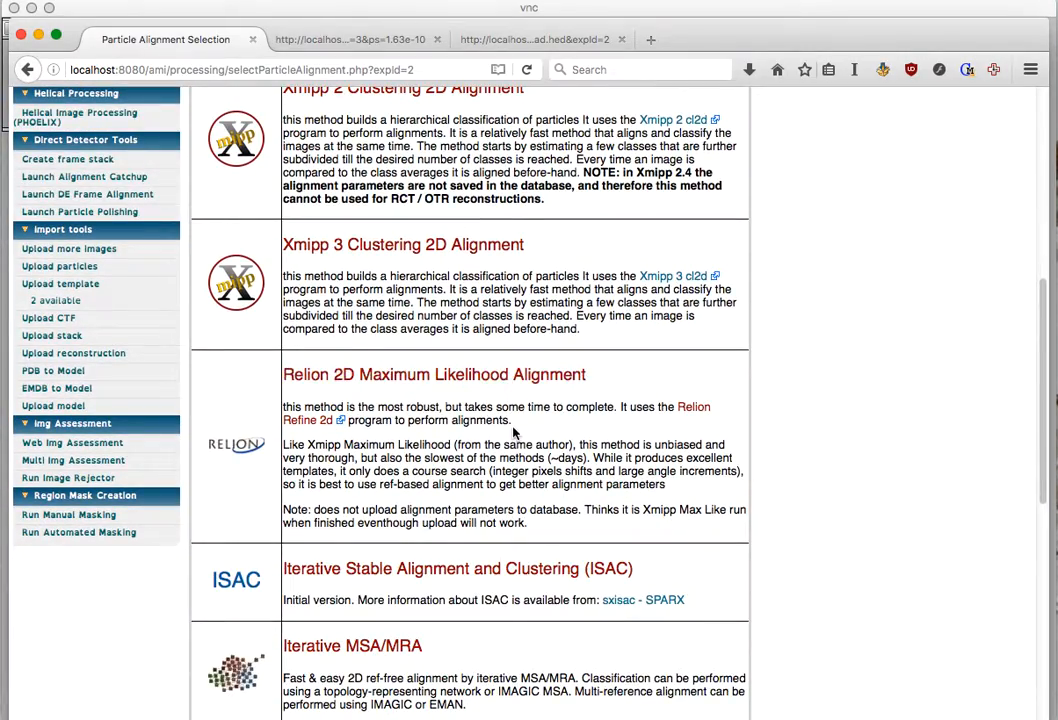
scroll(423, 351, "up", 3)
scroll(547, 428, "up", 2)
scroll(547, 428, "down", 2)
scroll(547, 428, "up", 1)
scroll(547, 428, "down", 3)
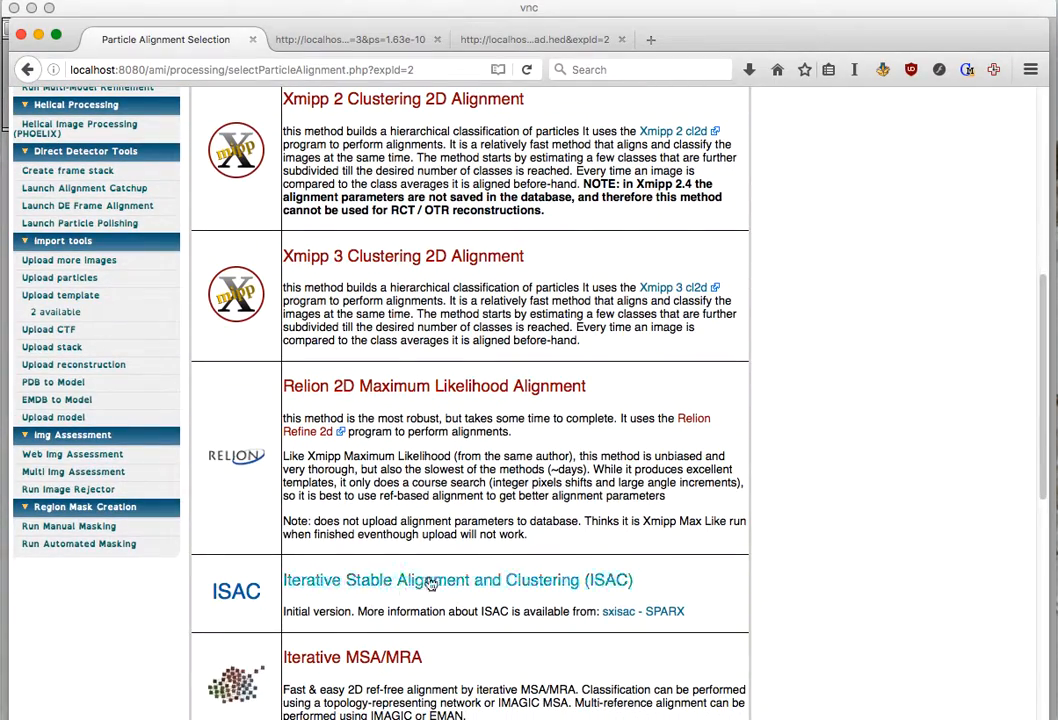
scroll(499, 527, "up", 6)
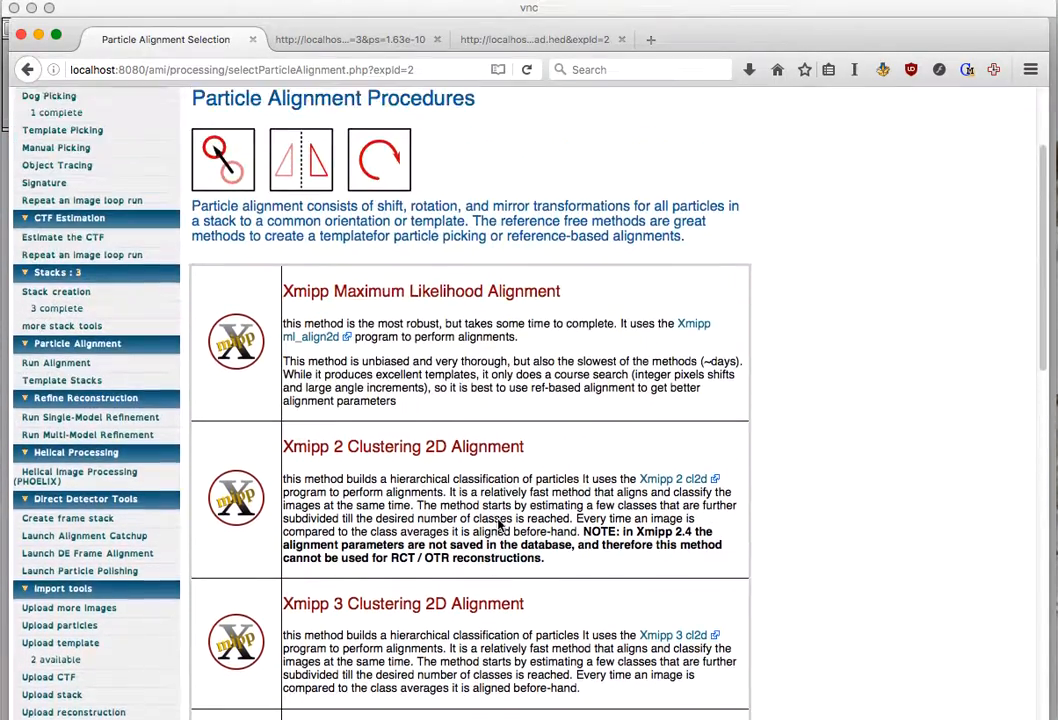
scroll(499, 527, "down", 1)
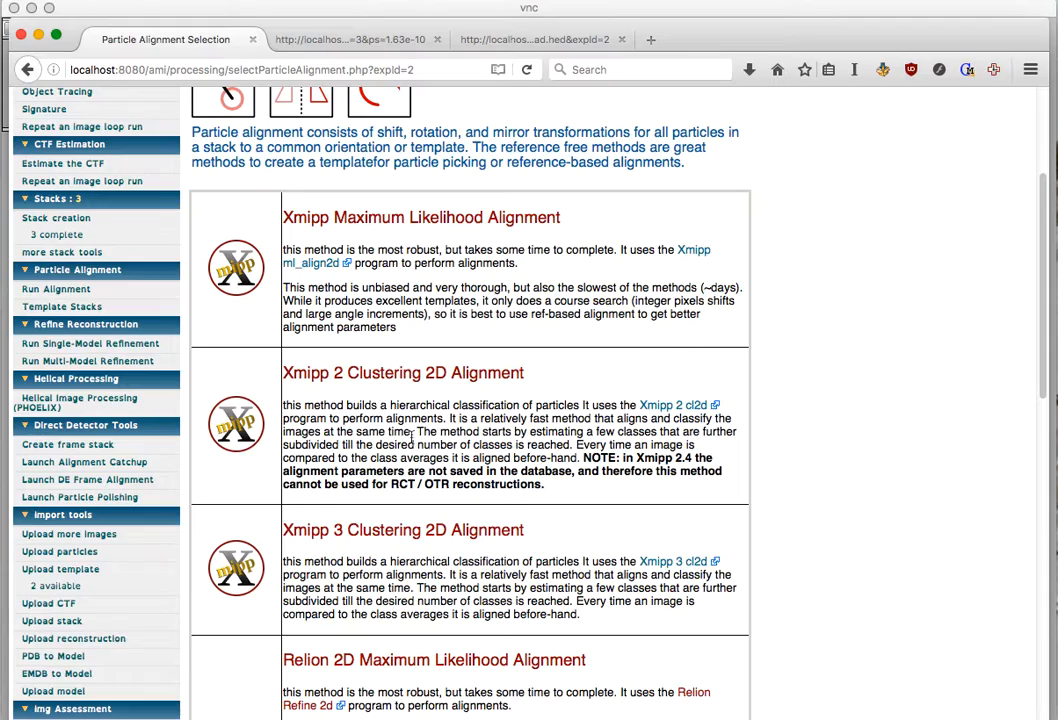
scroll(409, 438, "up", 1)
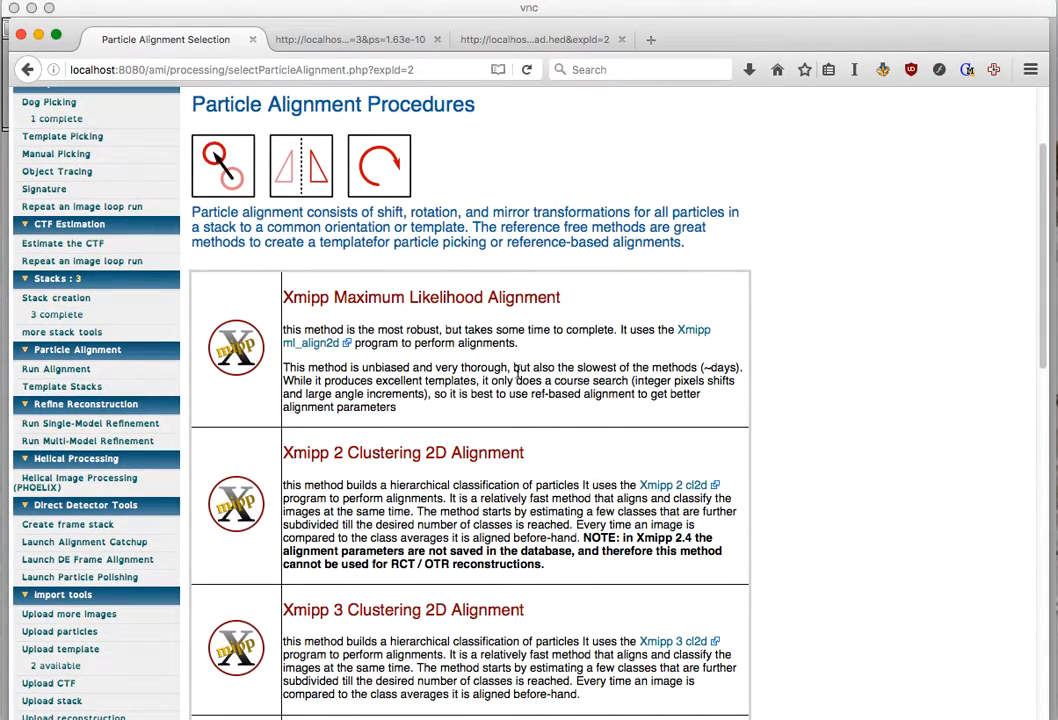
scroll(514, 372, "up", 1)
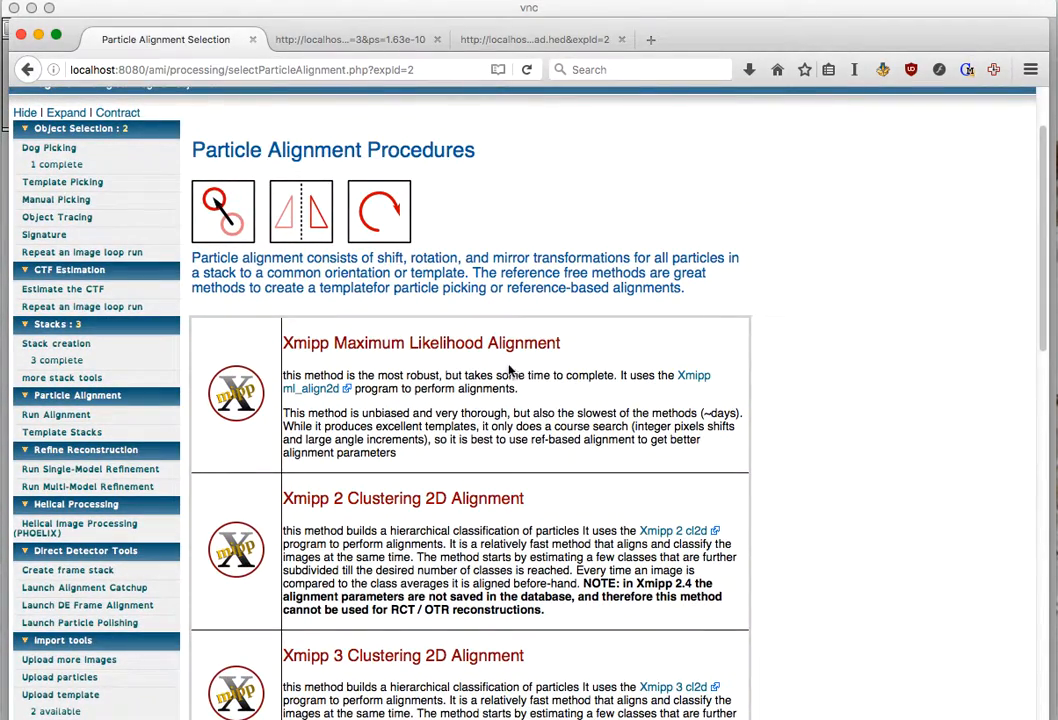
scroll(426, 325, "down", 3)
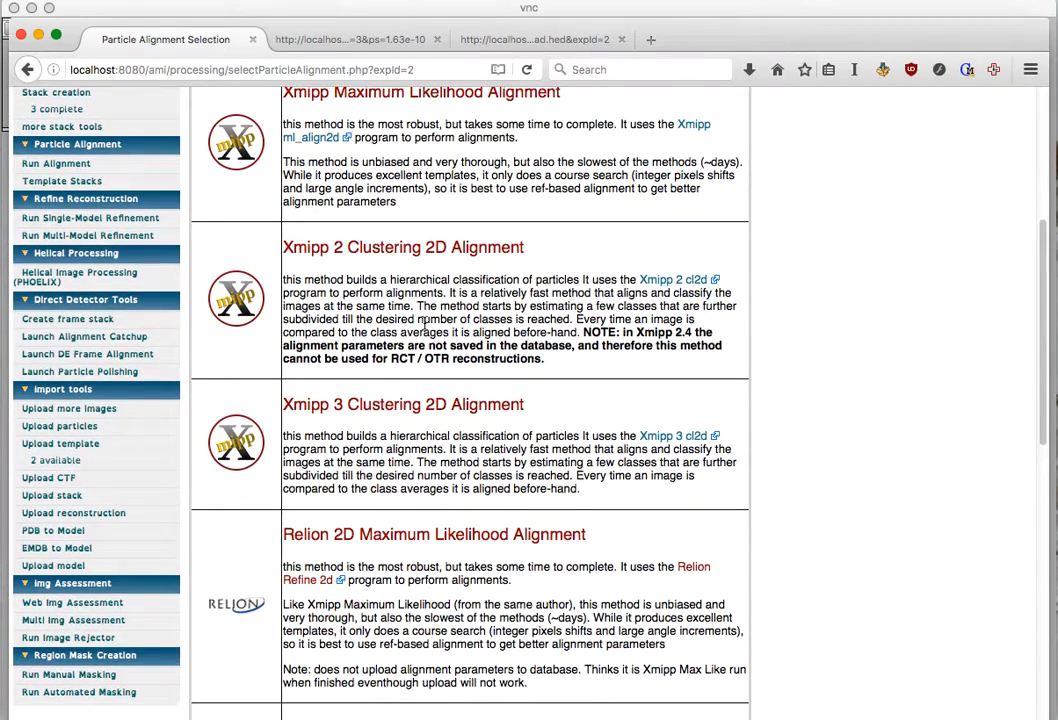
scroll(424, 324, "up", 1)
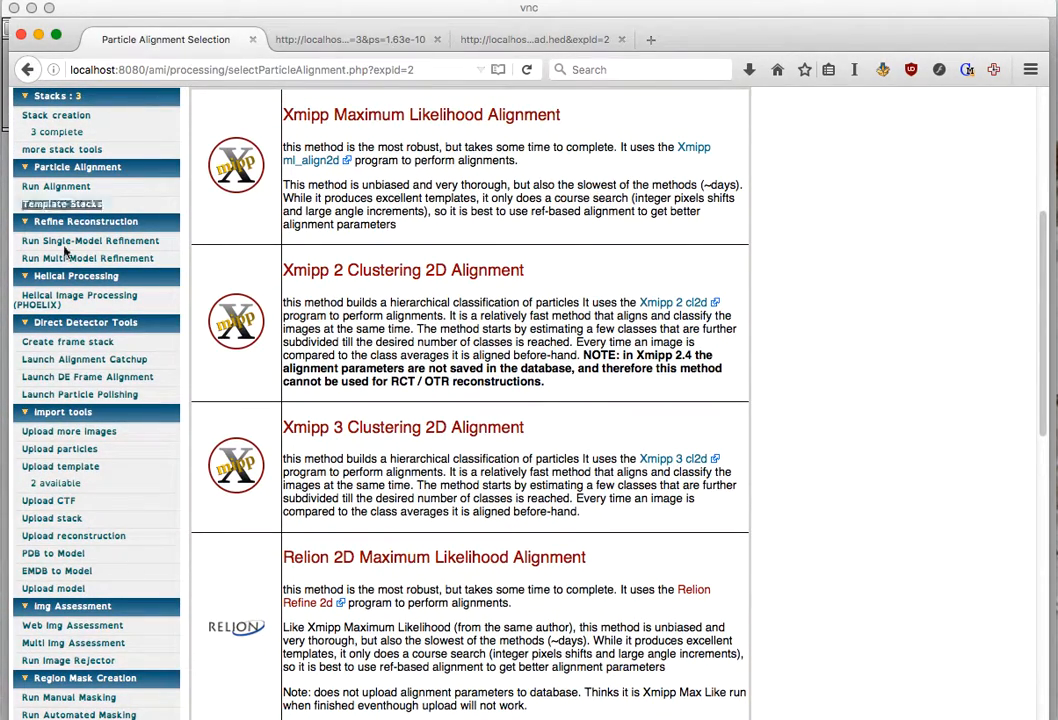
- Generate and select the stackIntoPicks.py command that converts stack ID 3 into particle picks with run name stackrun1
left_click(72, 97)
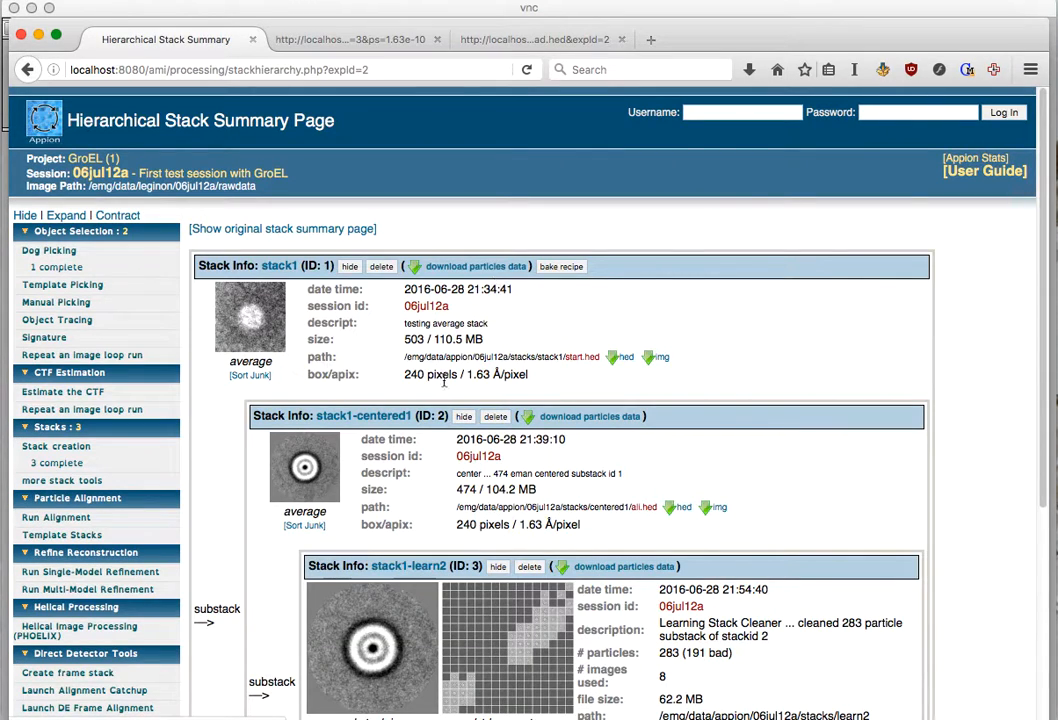
scroll(509, 377, "down", 5)
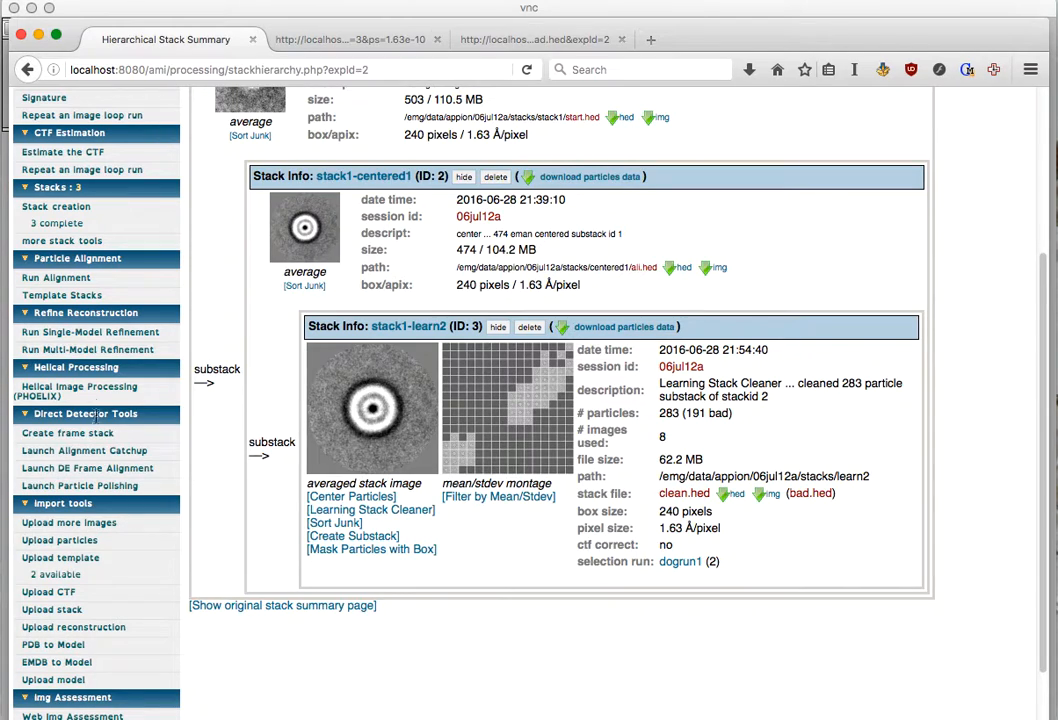
left_click(66, 241)
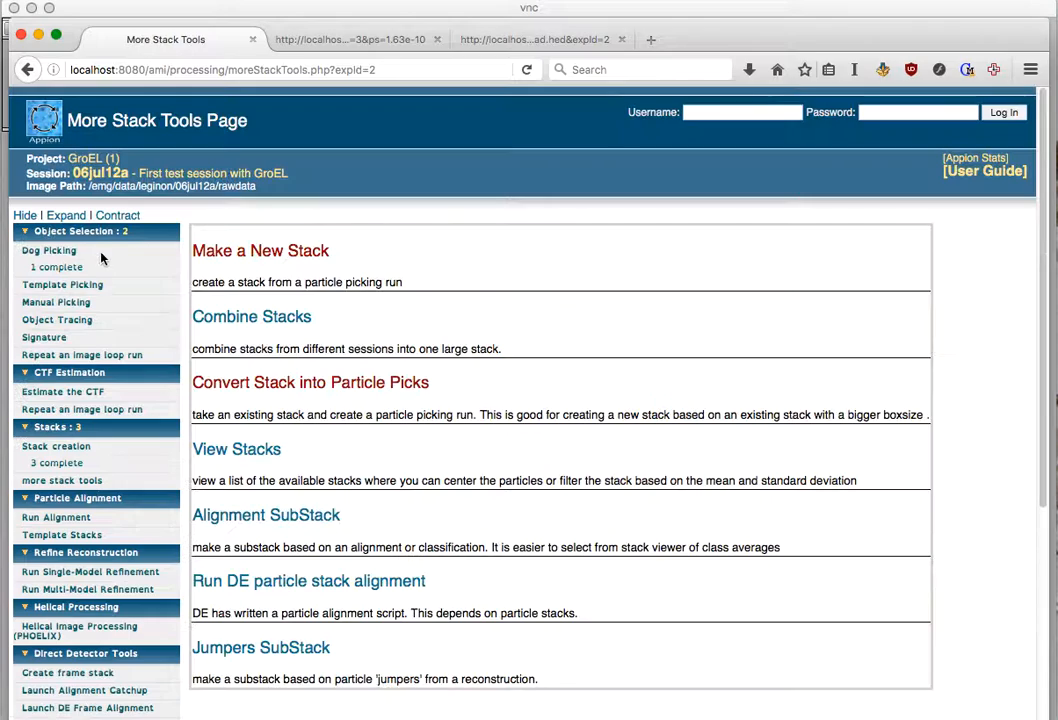
left_click(313, 386)
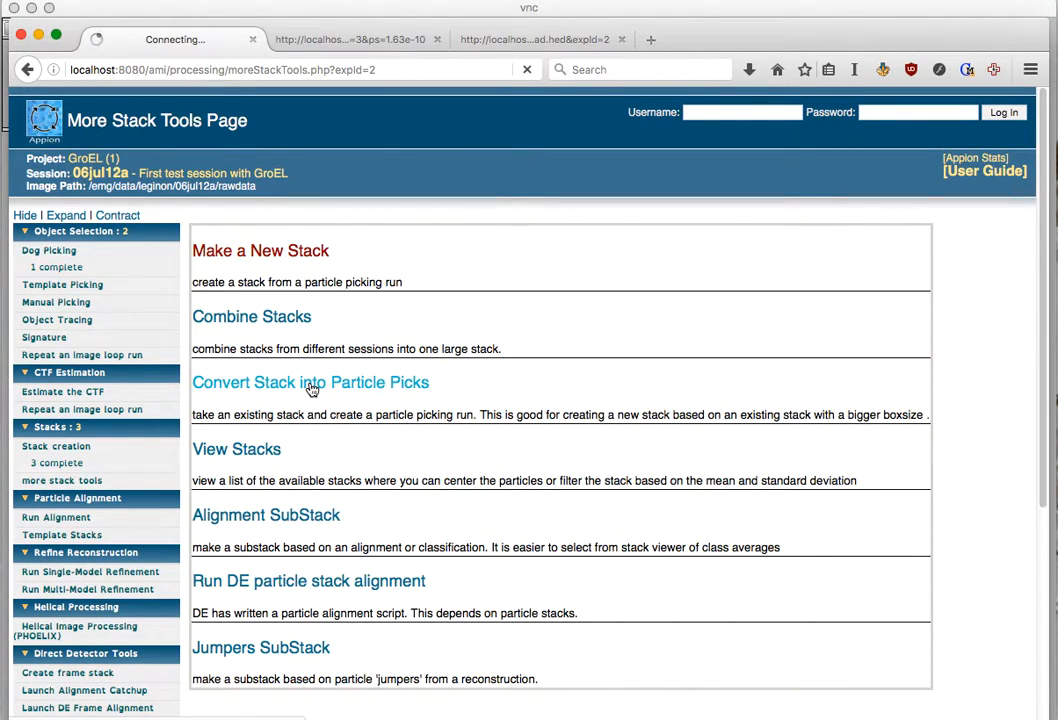
scroll(392, 483, "down", 5)
left_click(203, 228)
scroll(417, 390, "up", 3)
left_click(270, 266)
left_click(446, 381)
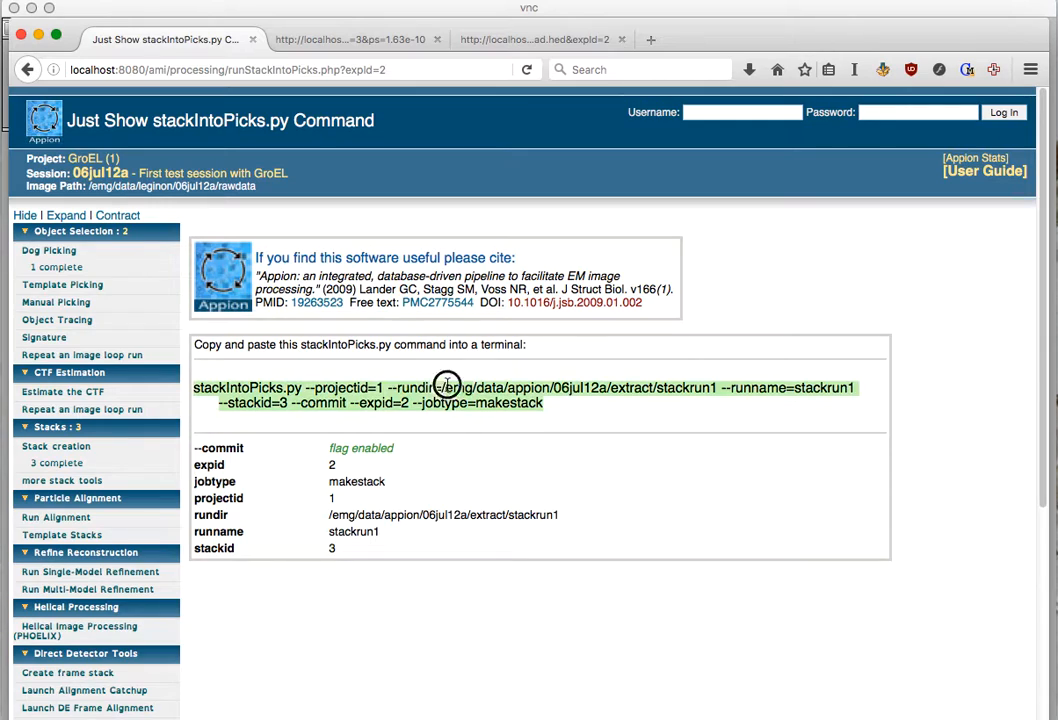
- Open the form for creating a new image stack from a particle picking run
left_click(56, 446)
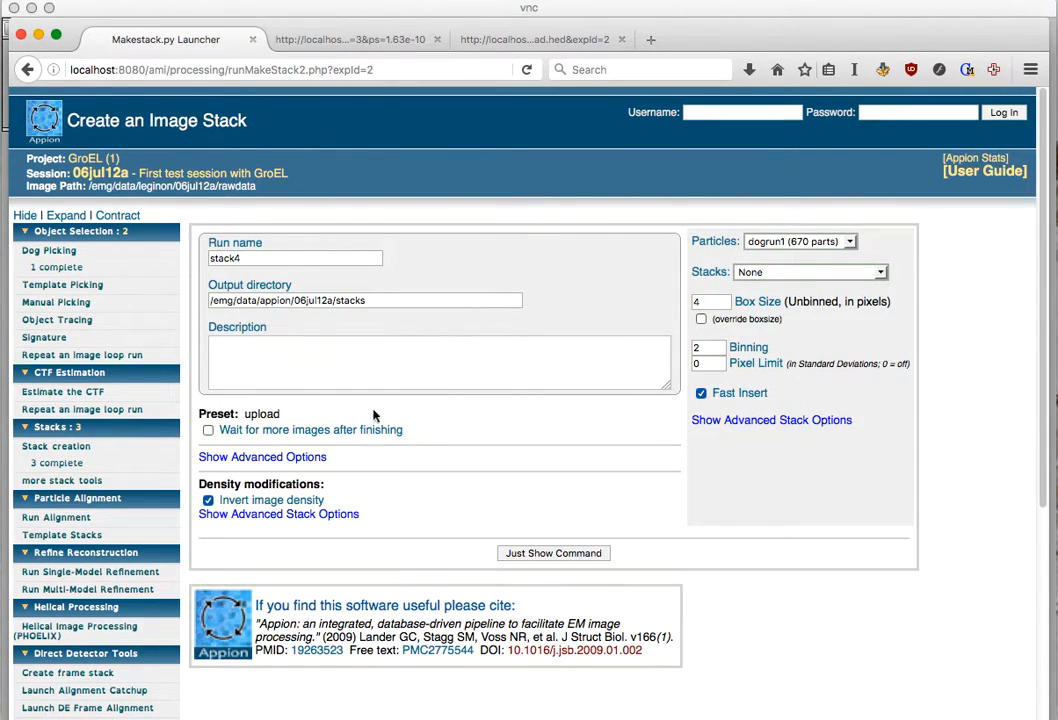